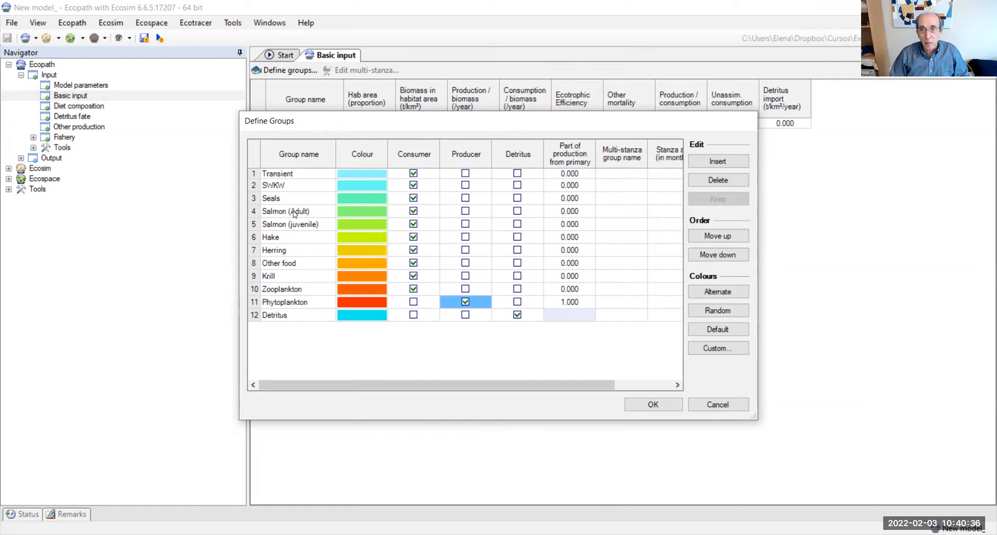
Step: Assign Salmon (Adult) and Salmon (juvenile) to a new multi-stanza group named Salmon
left_click(272, 213)
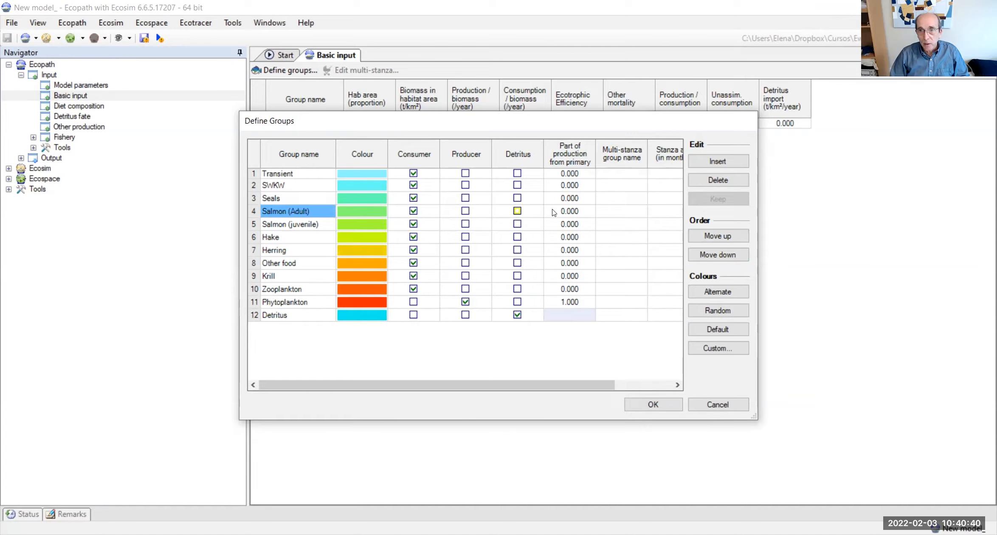
left_click(605, 209)
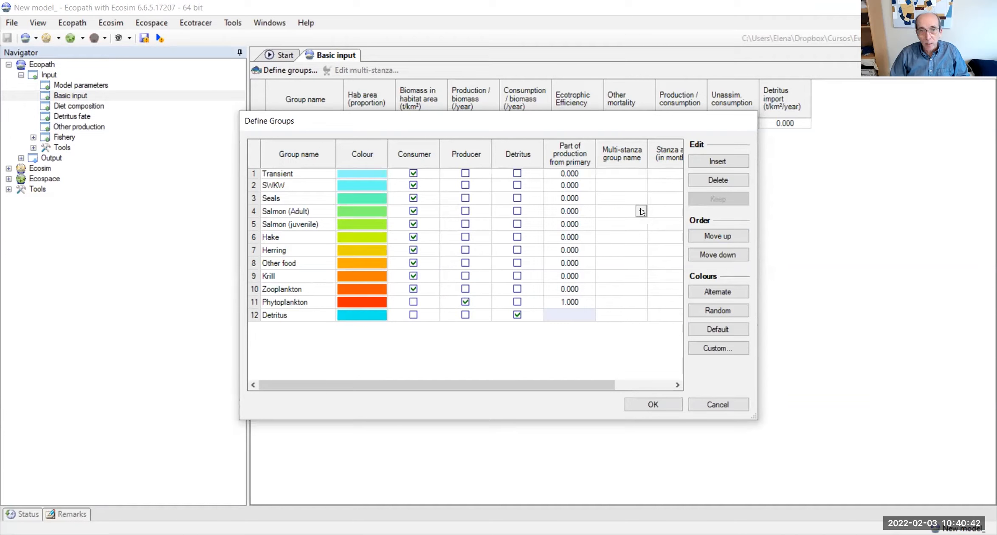
left_click(641, 211)
left_click(616, 208)
type("Salmon")
left_click(615, 222)
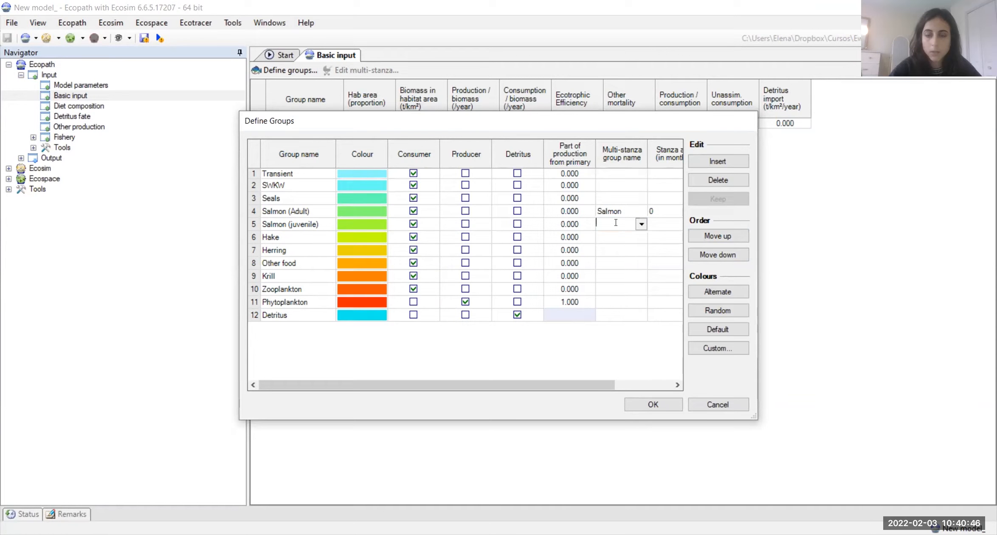
left_click(624, 211)
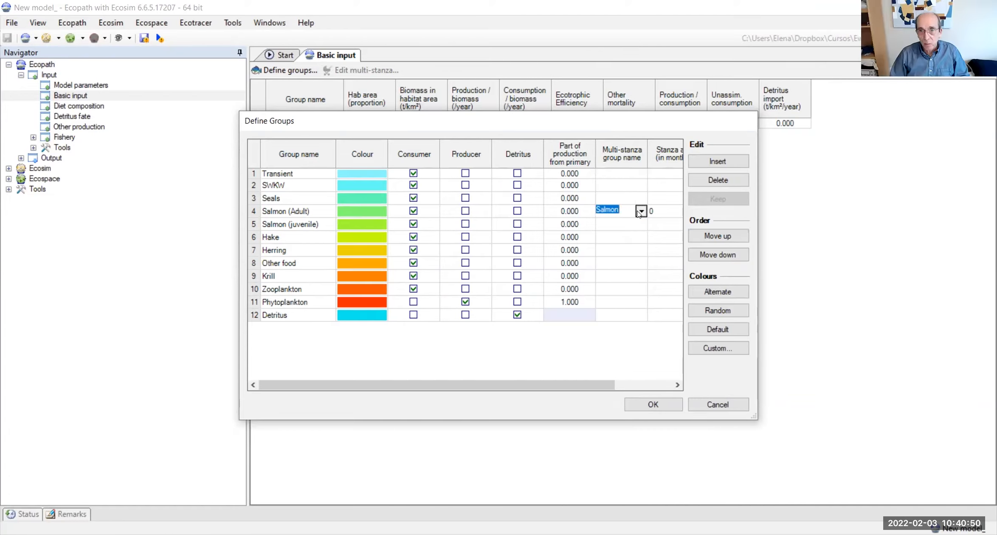
left_click(640, 211)
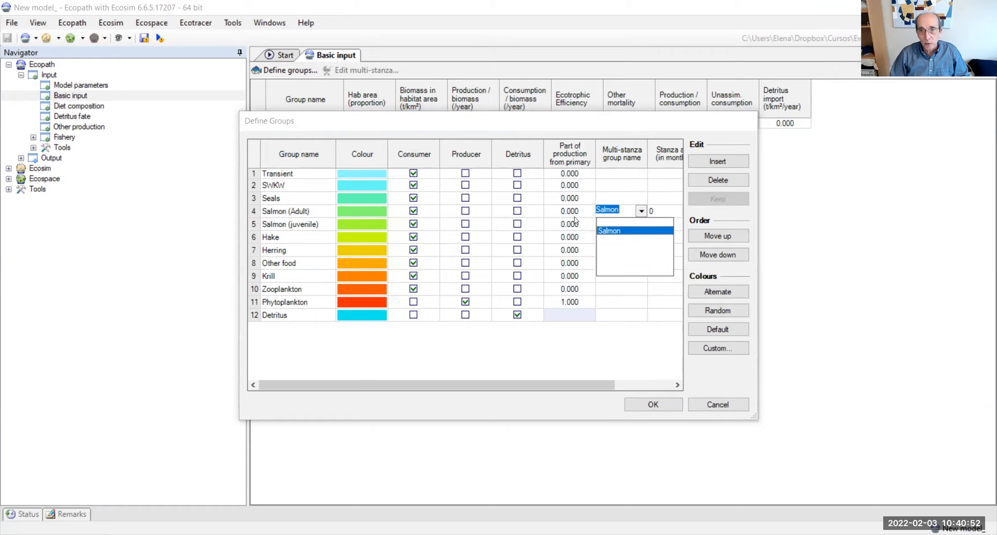
left_click(610, 229)
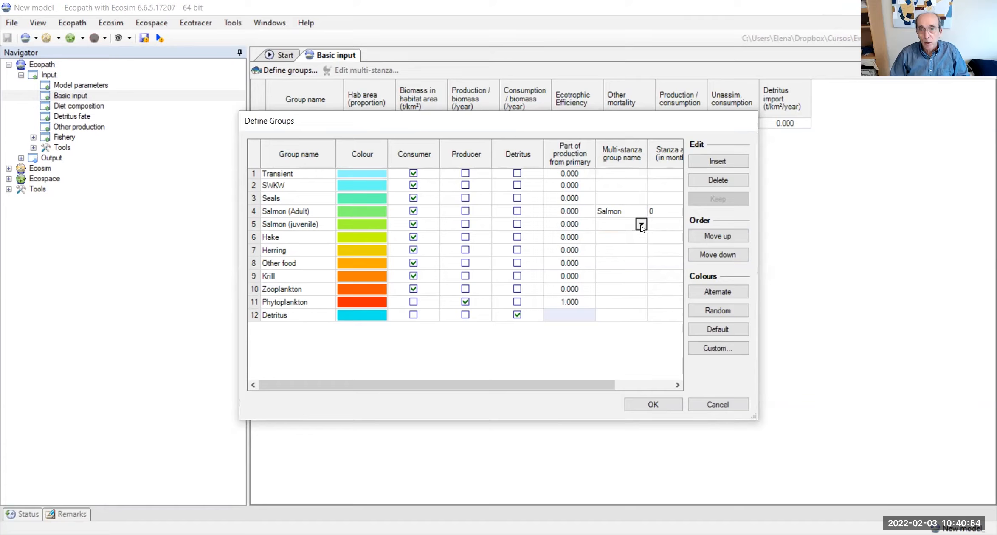
left_click(640, 225)
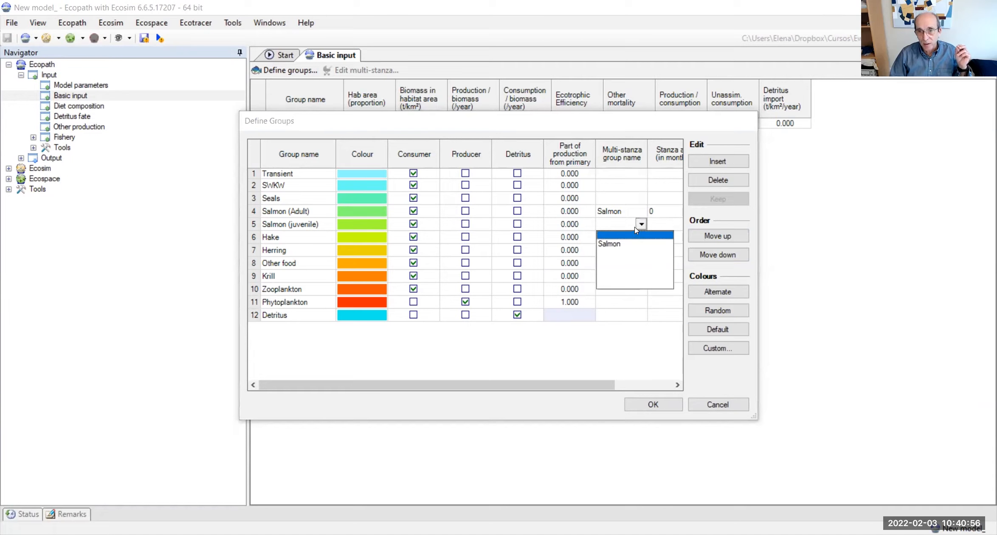
left_click(609, 244)
Step: Set the stanza age of Salmon (Adult) to 8 months
left_click(658, 236)
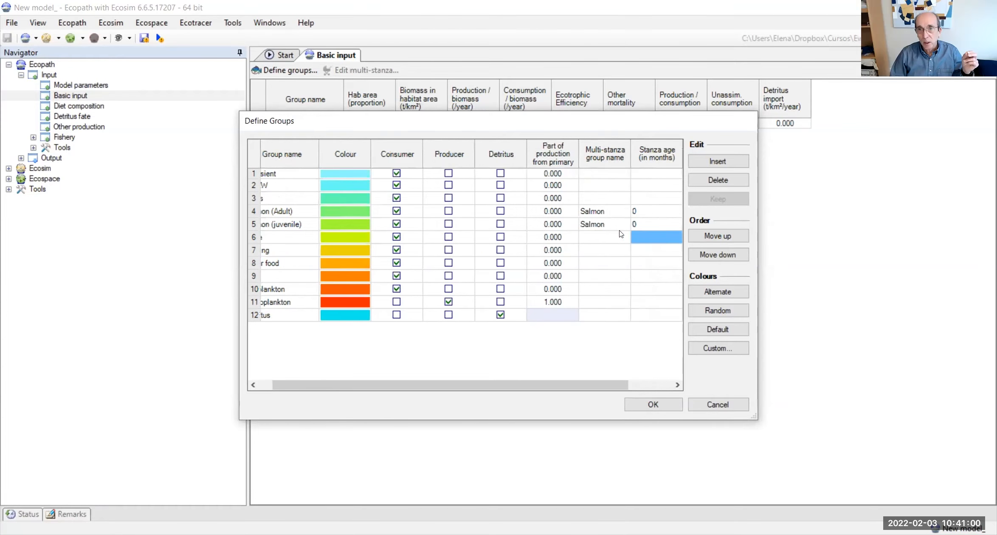
left_click(645, 212)
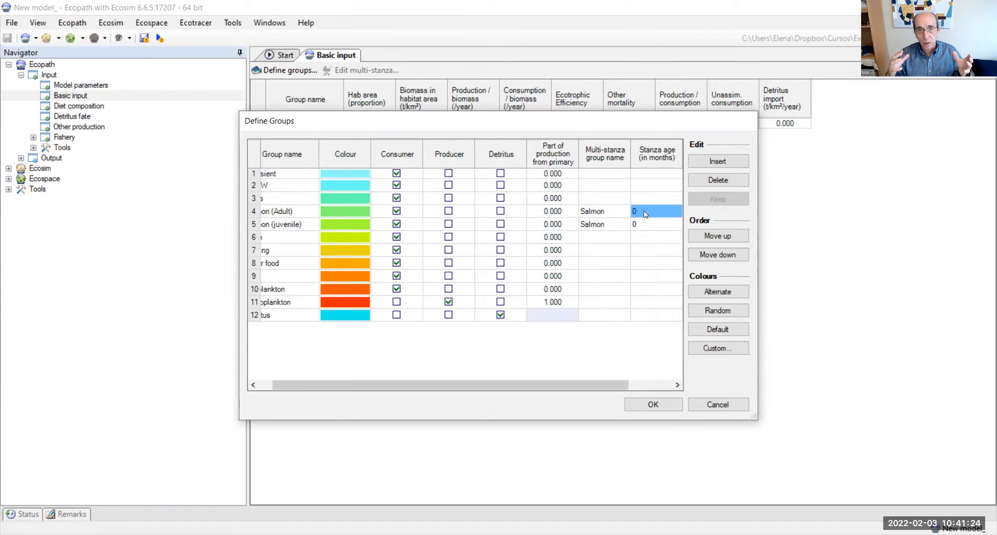
left_click(644, 212)
left_click_drag(609, 380, 642, 379)
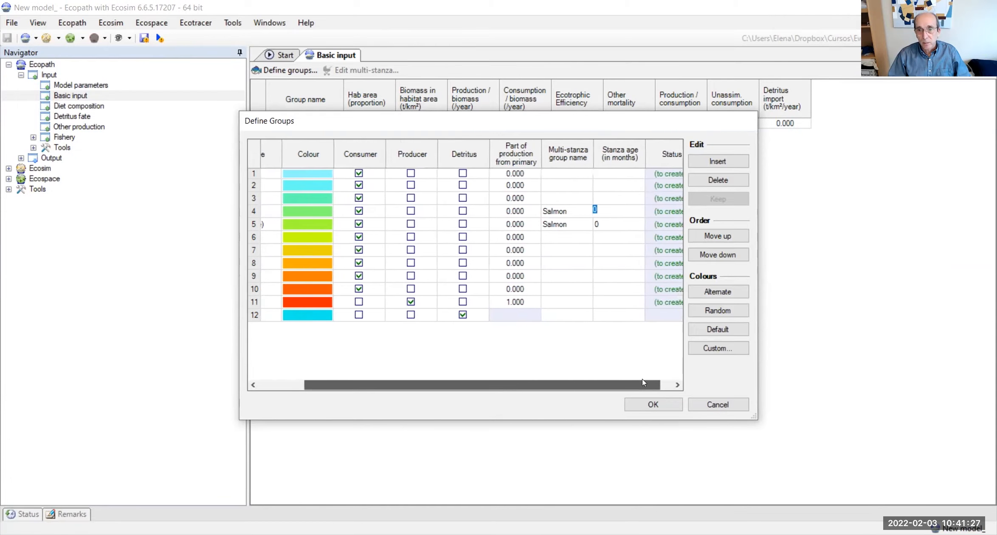
left_click(604, 207)
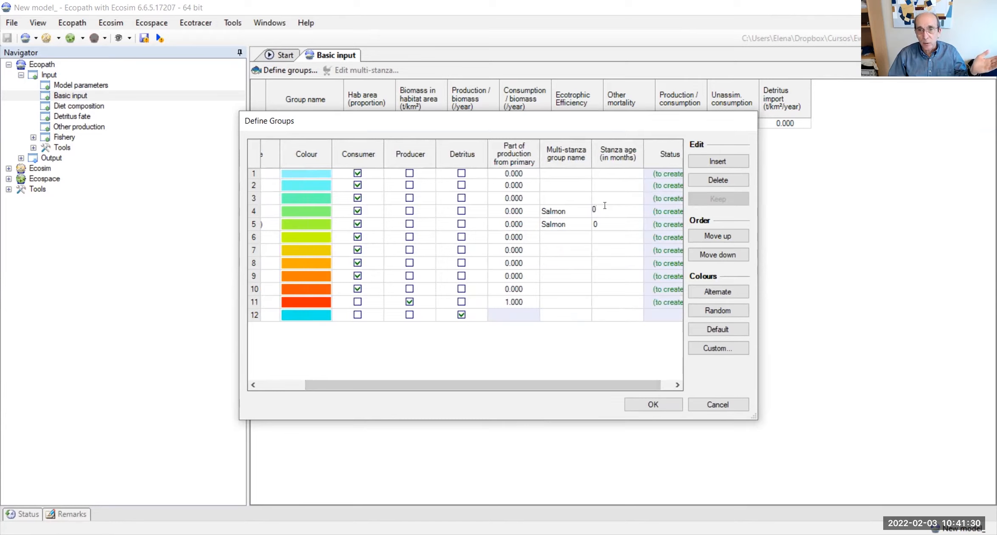
key("BackSpace")
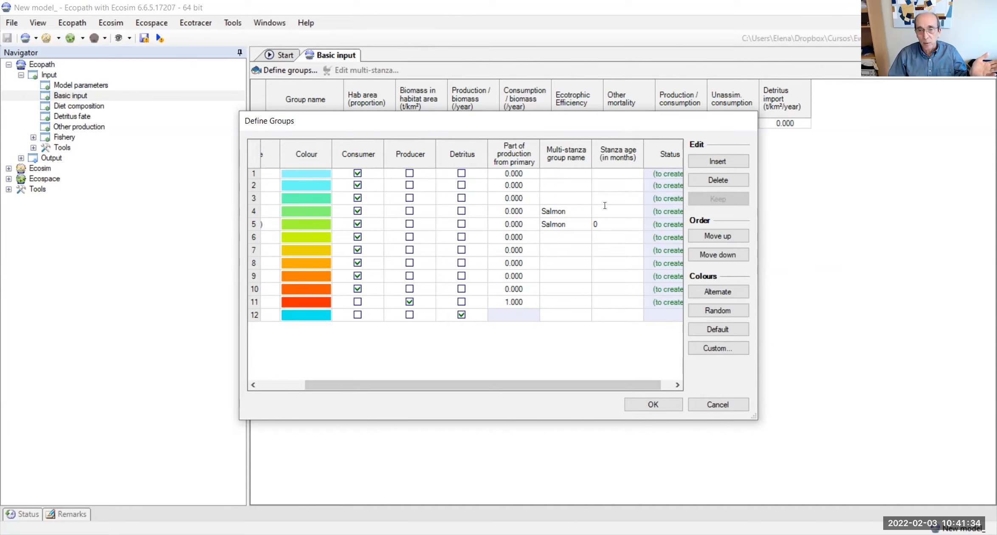
type("8")
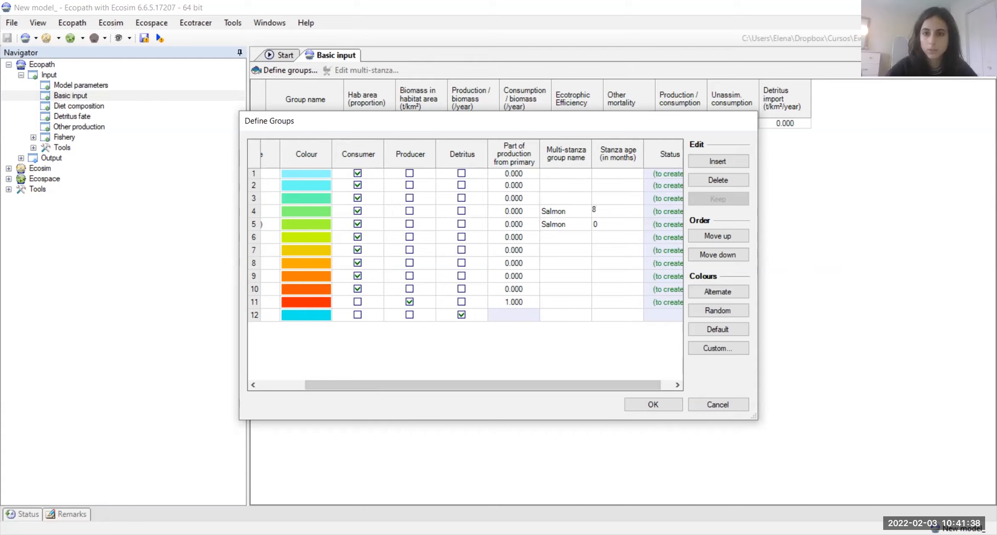
left_click(616, 229)
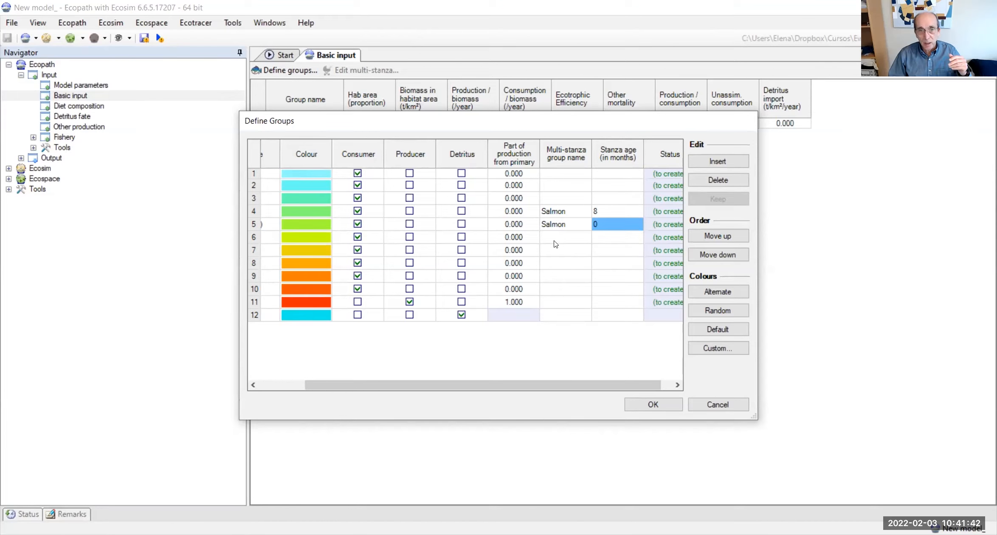
Step: Give all functional groups random colours, reshuffling them twice
left_click_drag(541, 388, 580, 365)
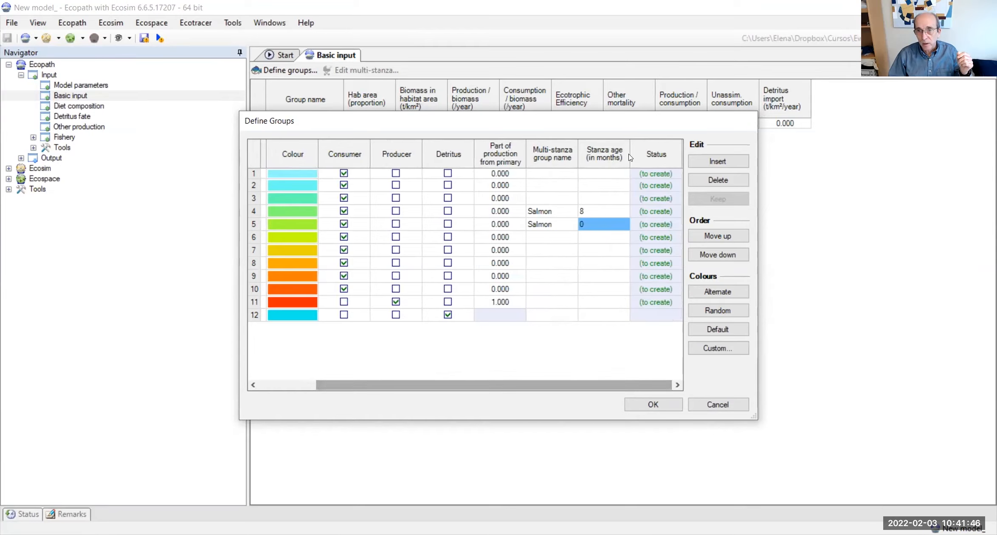
left_click_drag(514, 387, 458, 387)
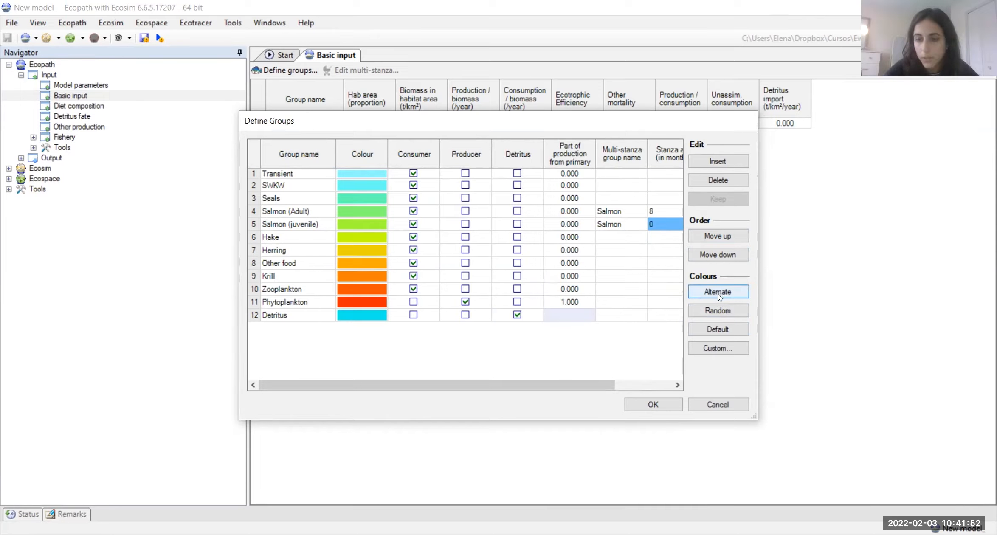
left_click(725, 311)
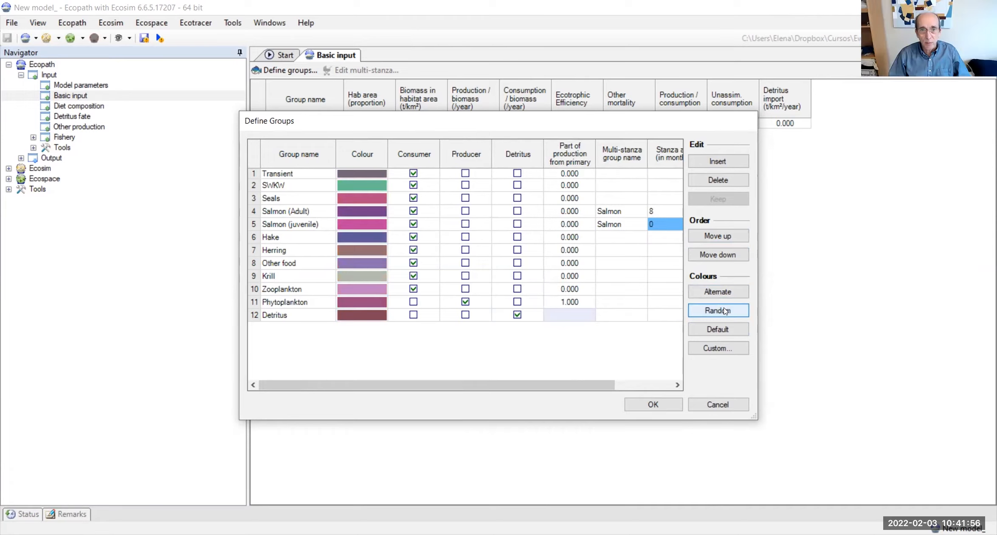
left_click(726, 312)
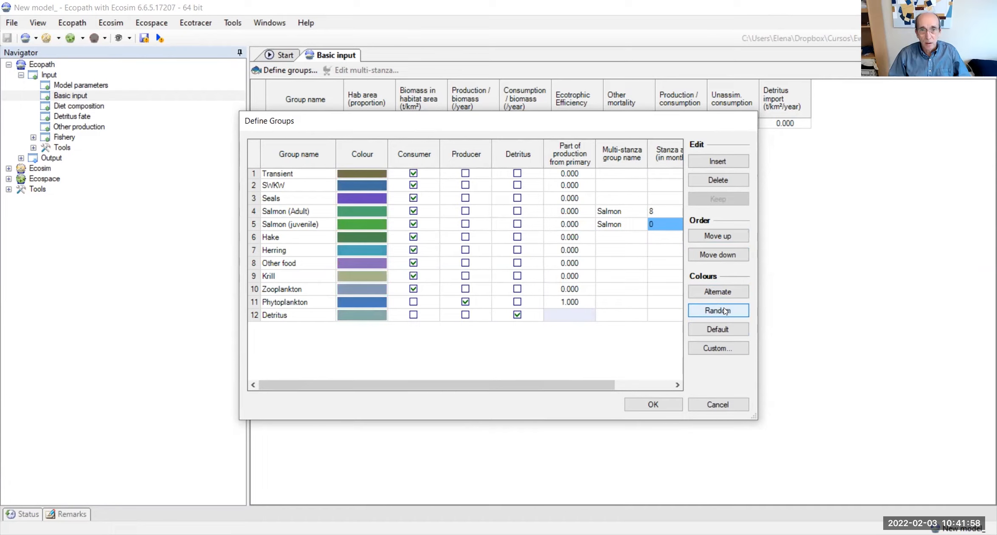
left_click(726, 311)
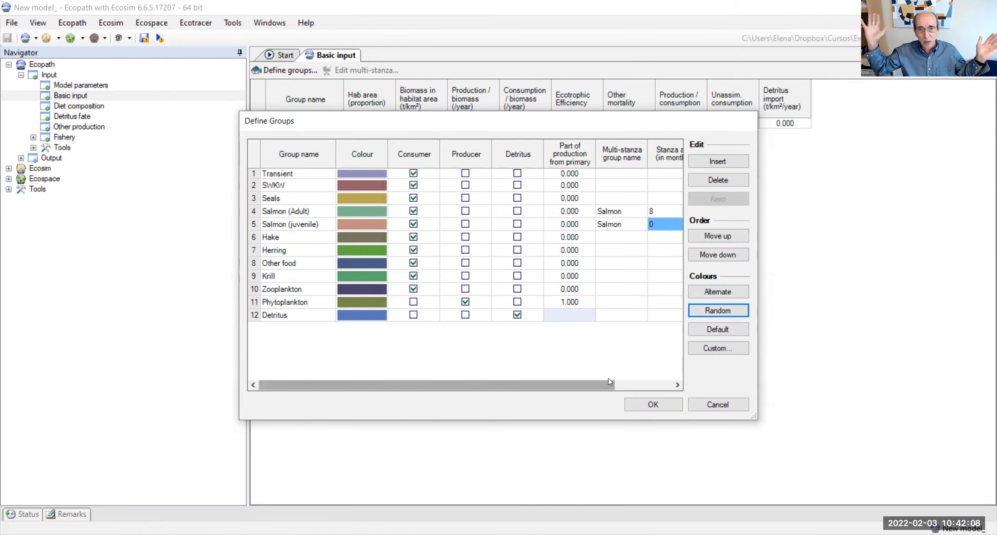
Step: Apply the group definitions, acknowledge the multi-stanza warnings and save the model
left_click(658, 406)
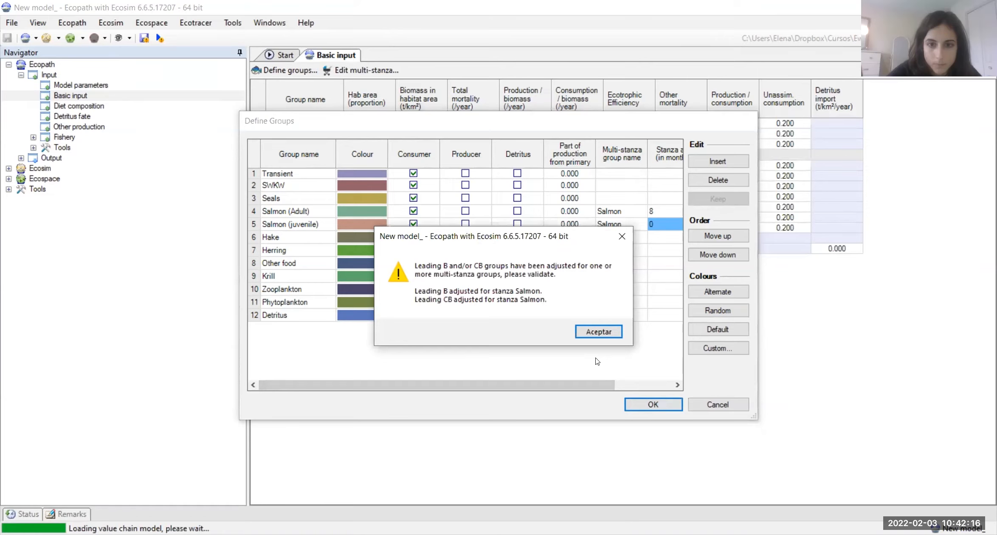
left_click(591, 333)
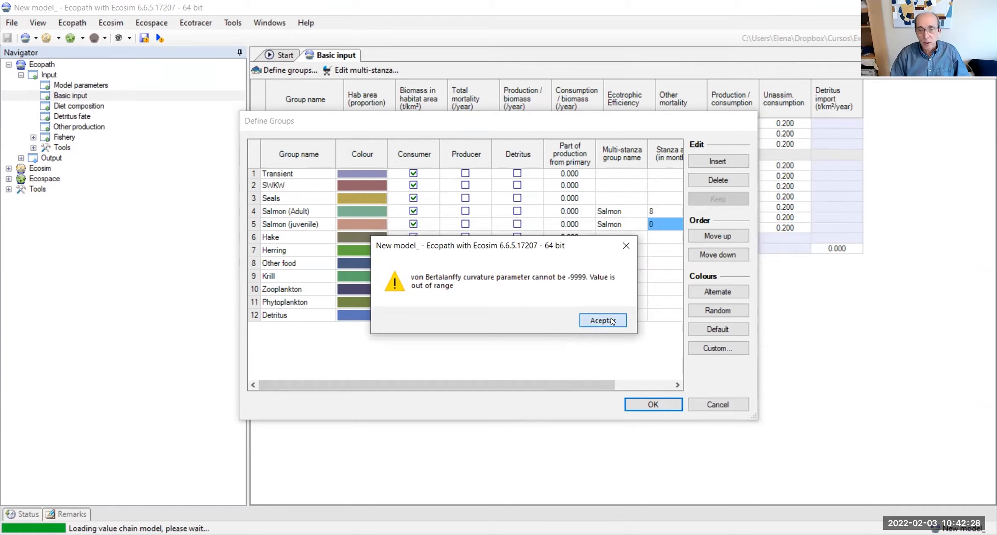
left_click(612, 321)
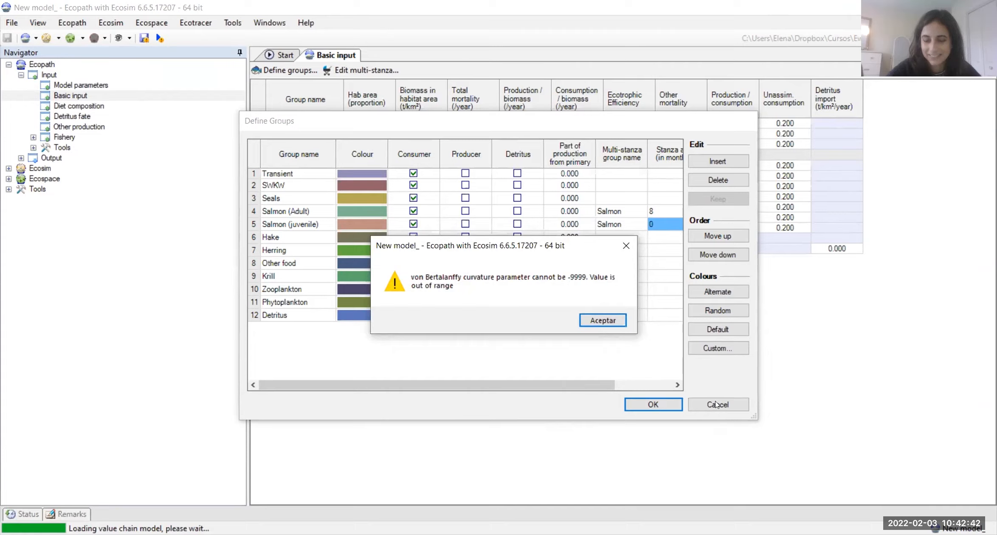
left_click(601, 318)
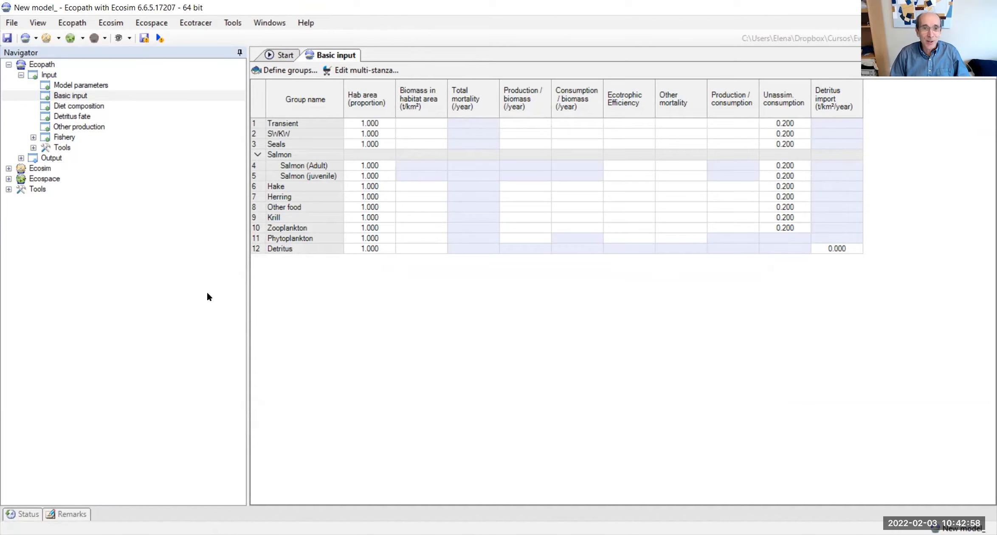
left_click(6, 39)
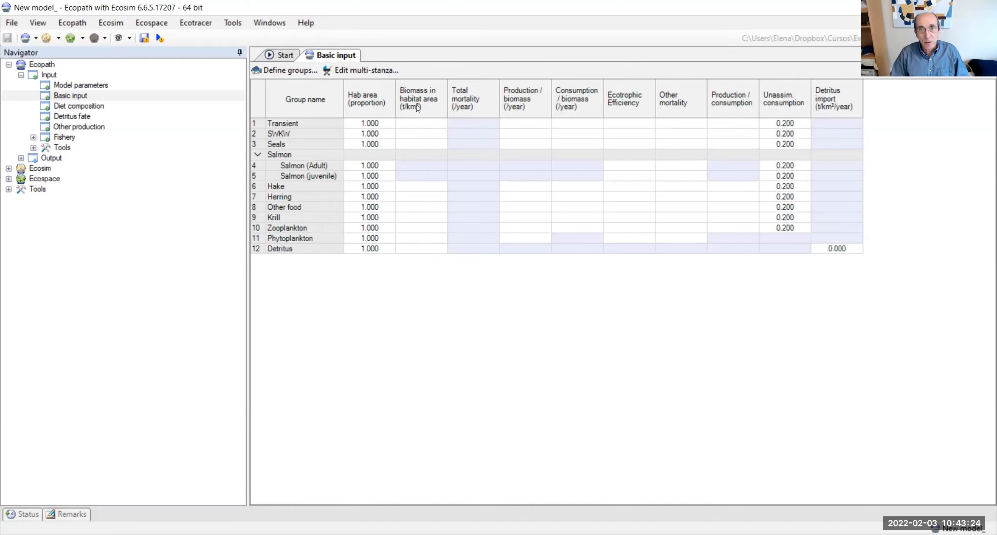
Step: Set the biomass in habitat area to 0.01 t/km² for Transient and 0.04 t/km² for SWKW
left_click(418, 124)
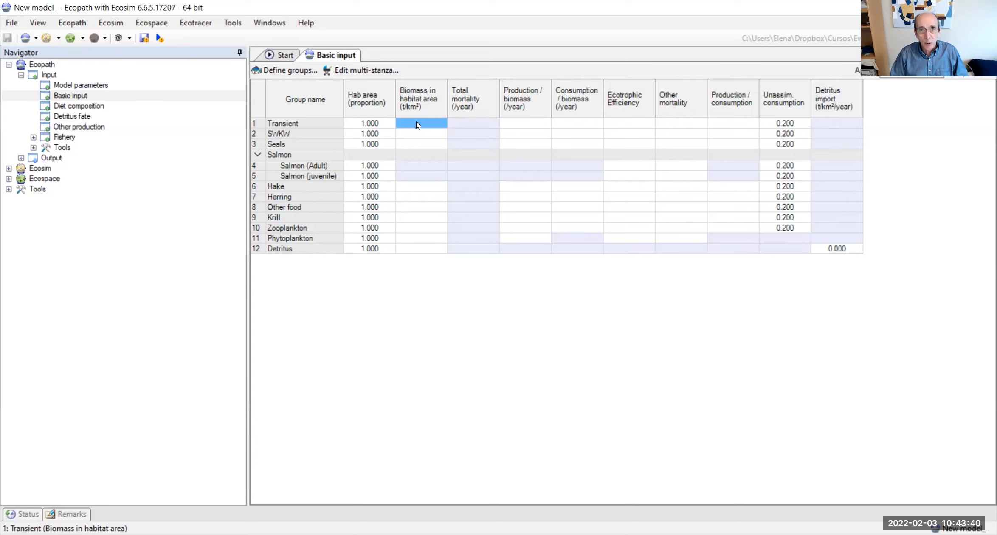
type("0.")
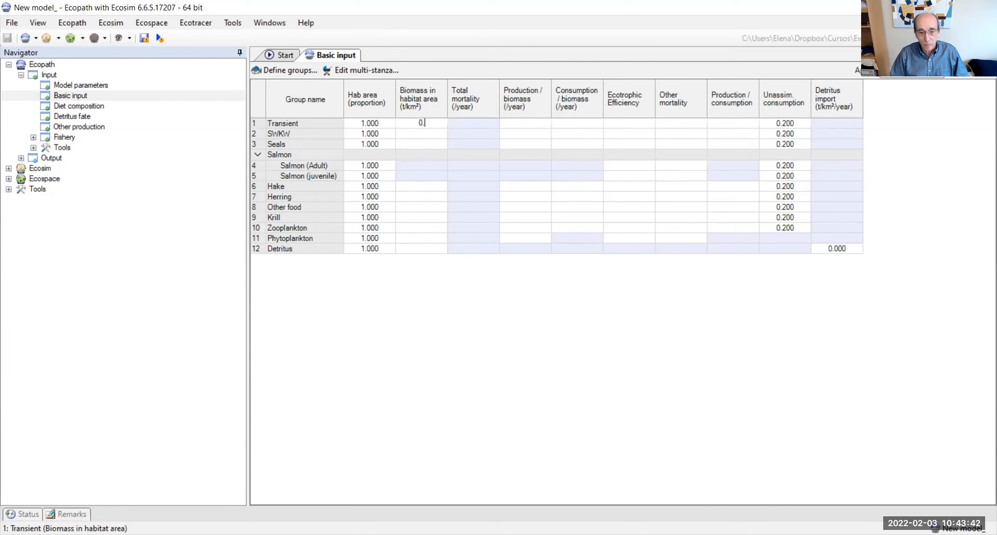
type("01")
left_click(427, 133)
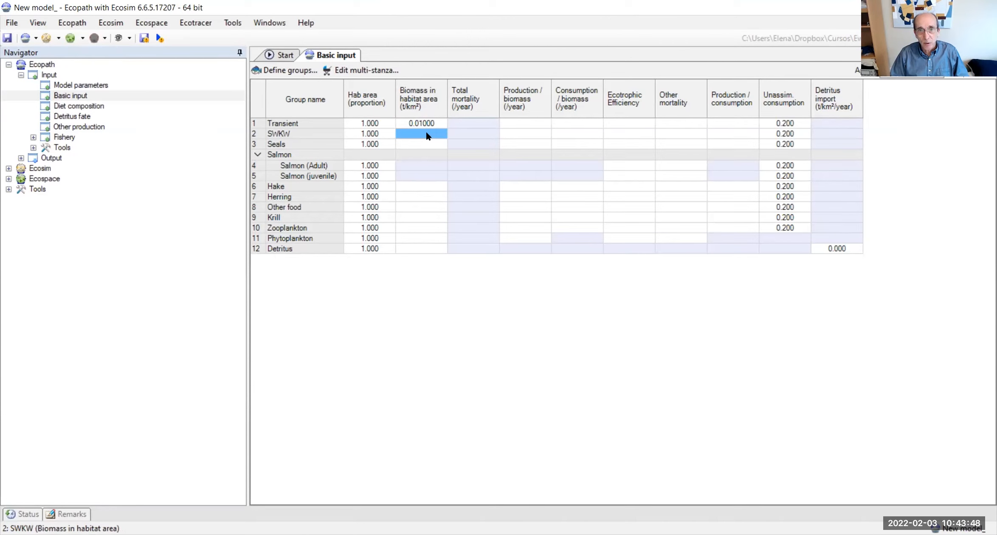
type("0.4")
left_click(442, 147)
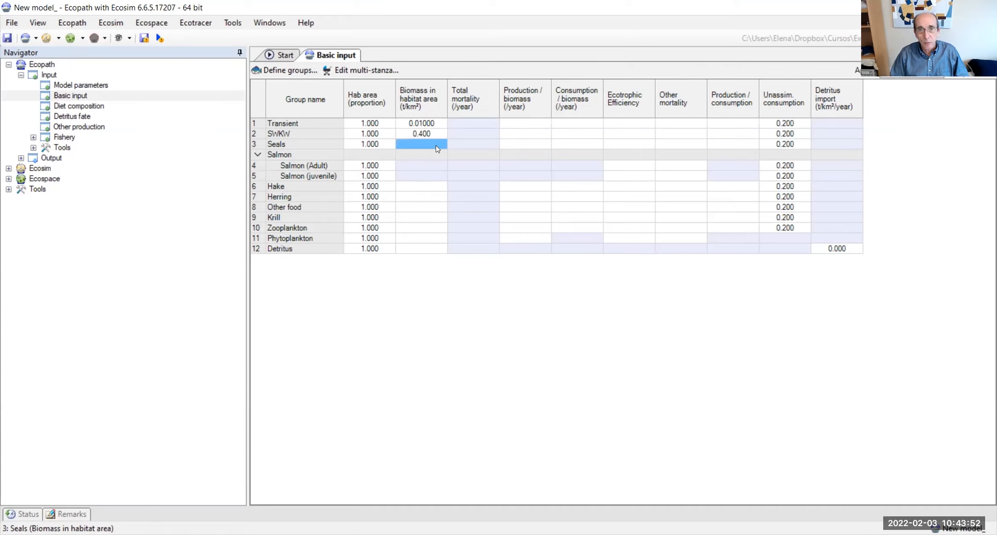
left_click(420, 135)
type("4")
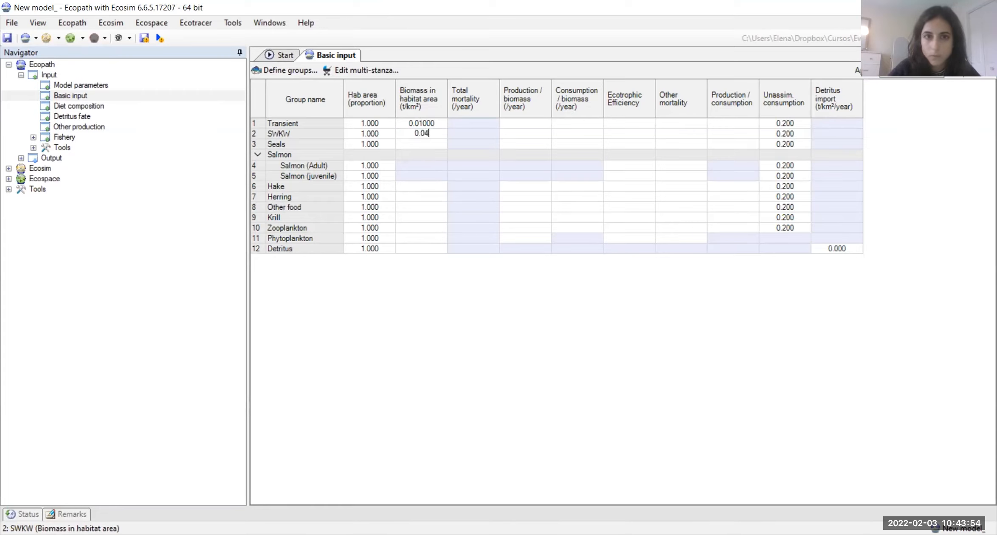
Step: Set the biomass in habitat area to 0.1 t/km² for Seals, 10 for Hake and 15 for Herring
left_click(426, 143)
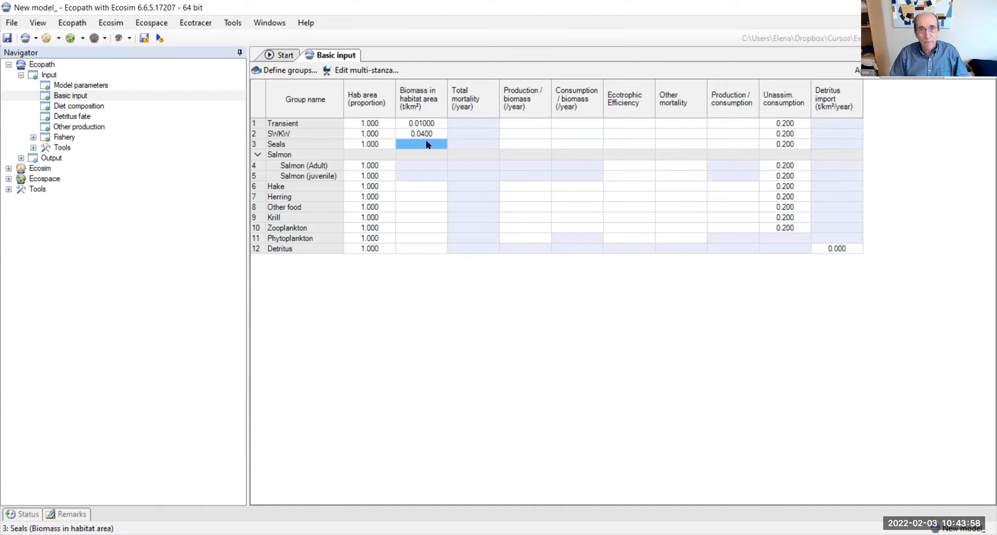
type("0.1")
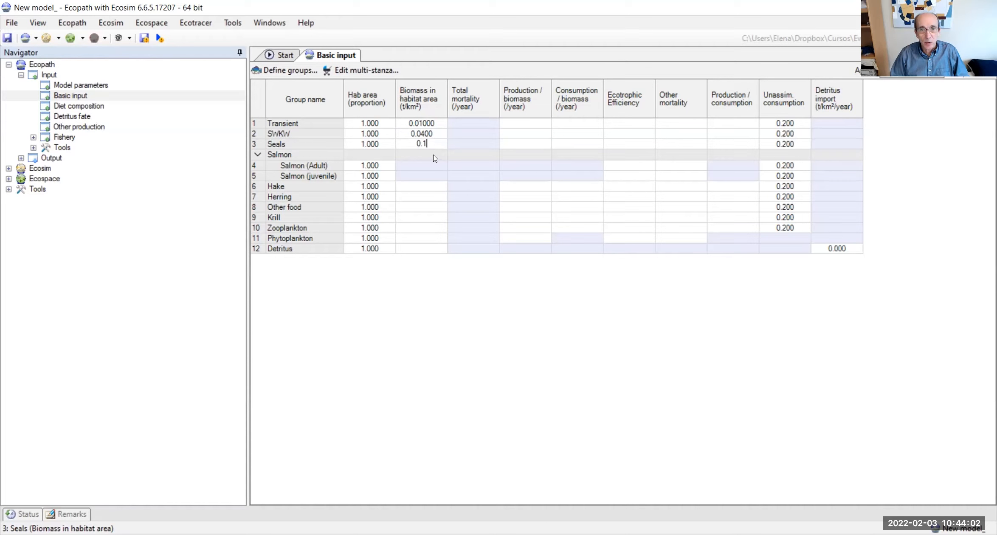
left_click(435, 166)
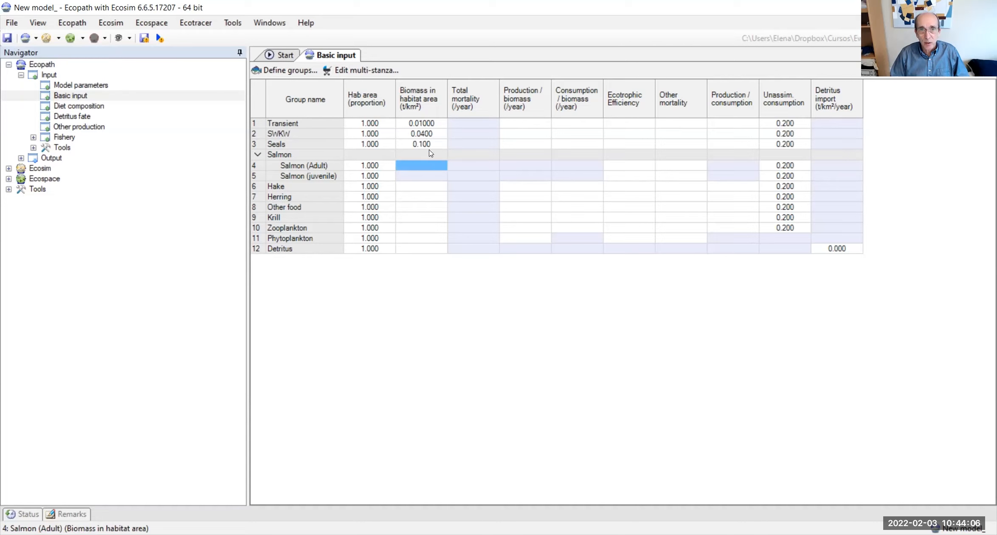
left_click(427, 186)
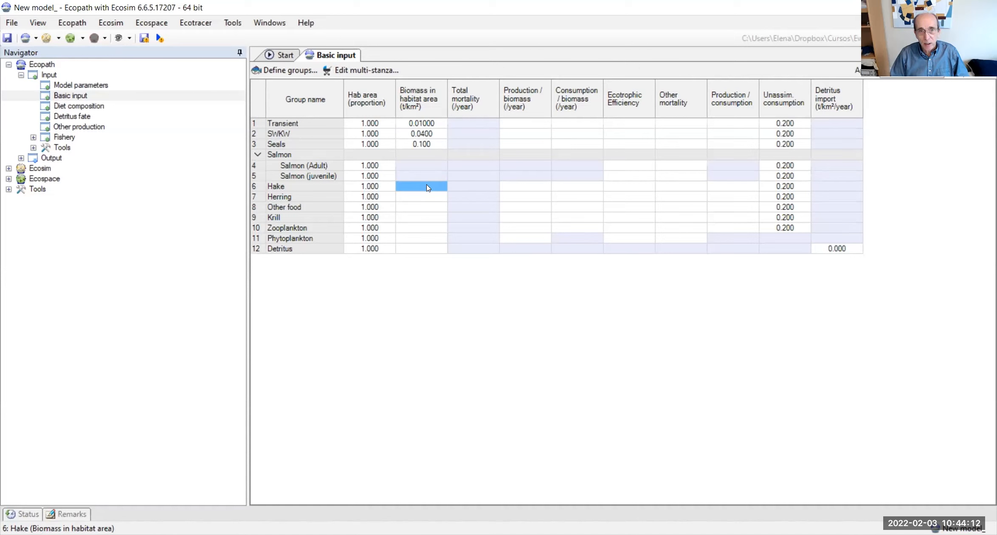
type("10")
left_click(434, 196)
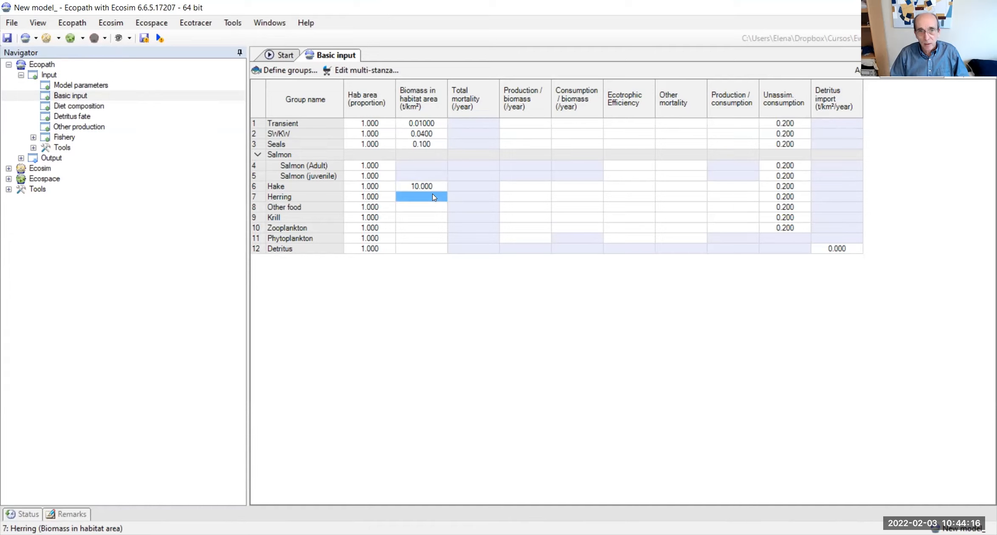
type("15")
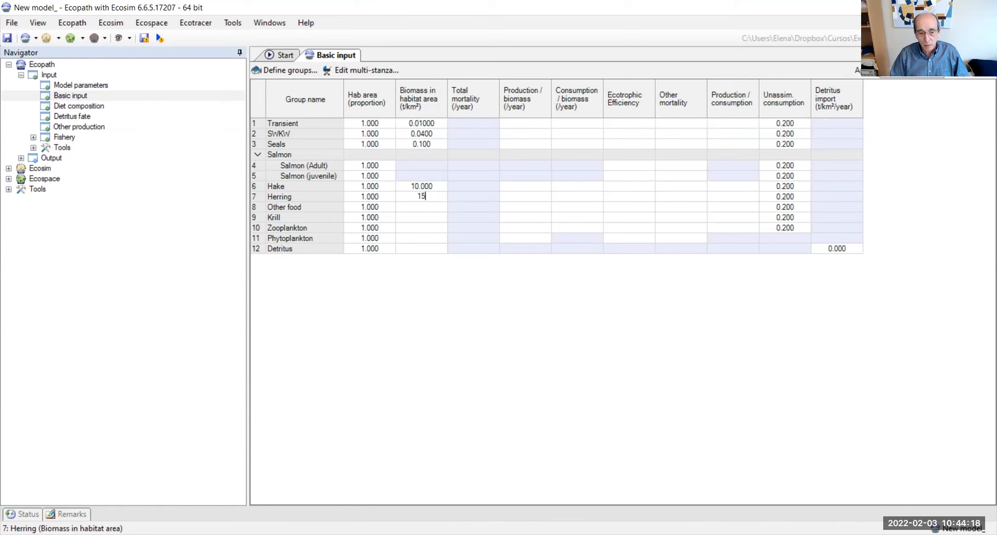
Step: Set the biomass in habitat area to 100 t/km² for Other food and 20 t/km² for Krill
left_click(439, 211)
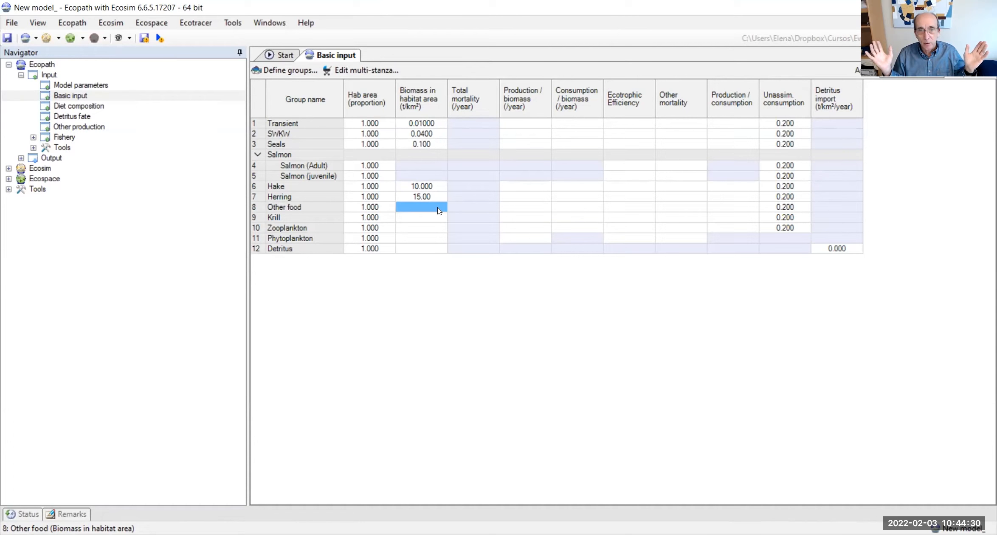
type("100")
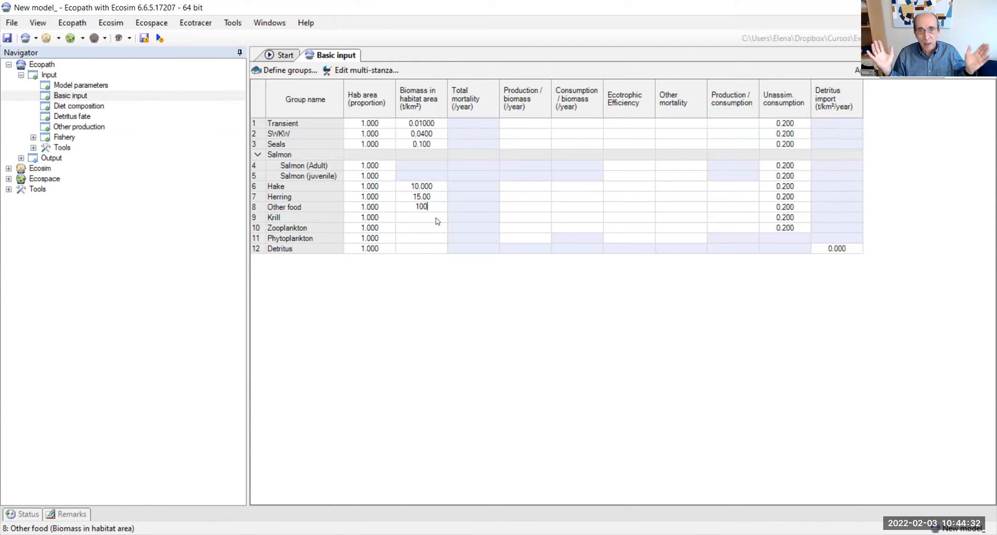
key("Return")
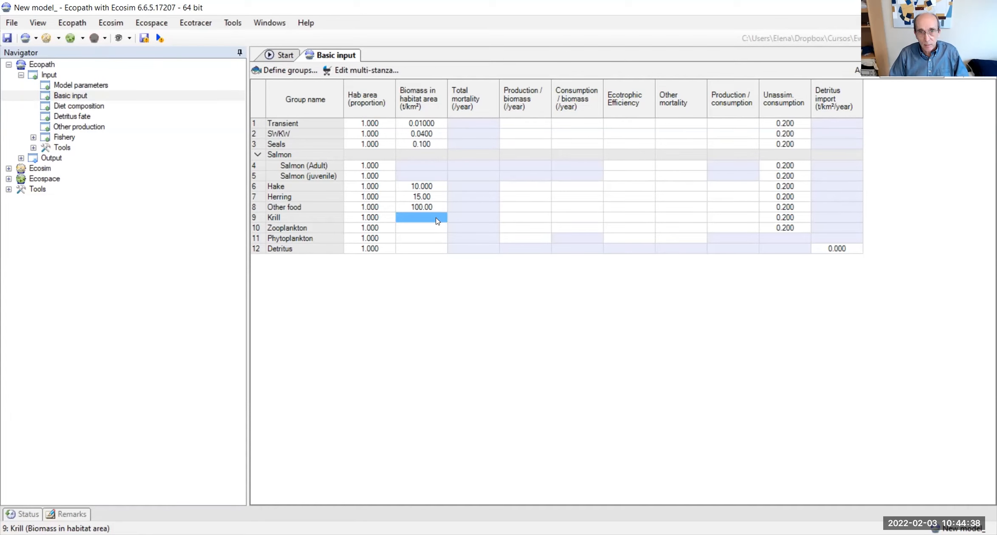
type("20")
Step: Set the biomass in habitat area to 30 t/km² for Zooplankton and Phytoplankton, and 10 t/km² for Detritus
left_click(430, 233)
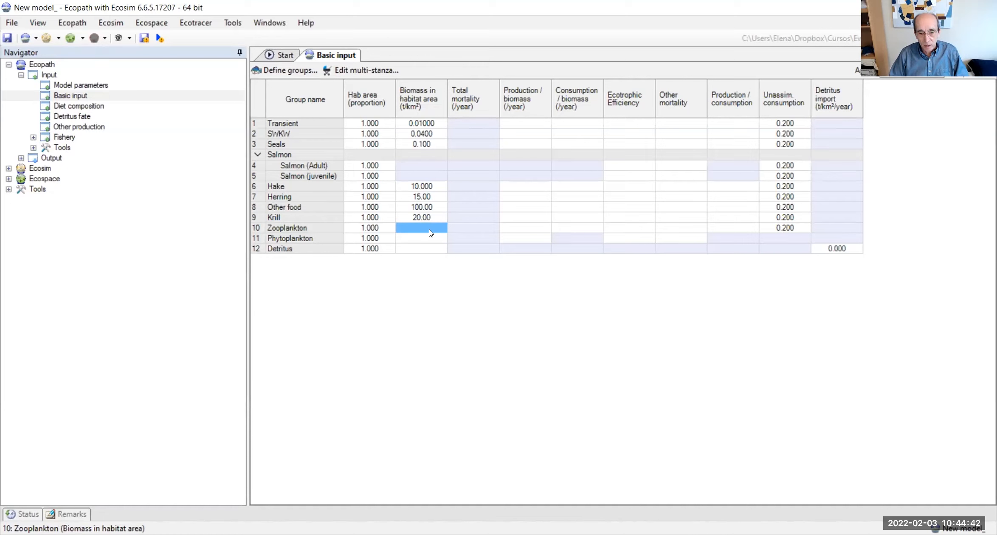
type("30")
left_click(432, 238)
left_click(431, 236)
type("30")
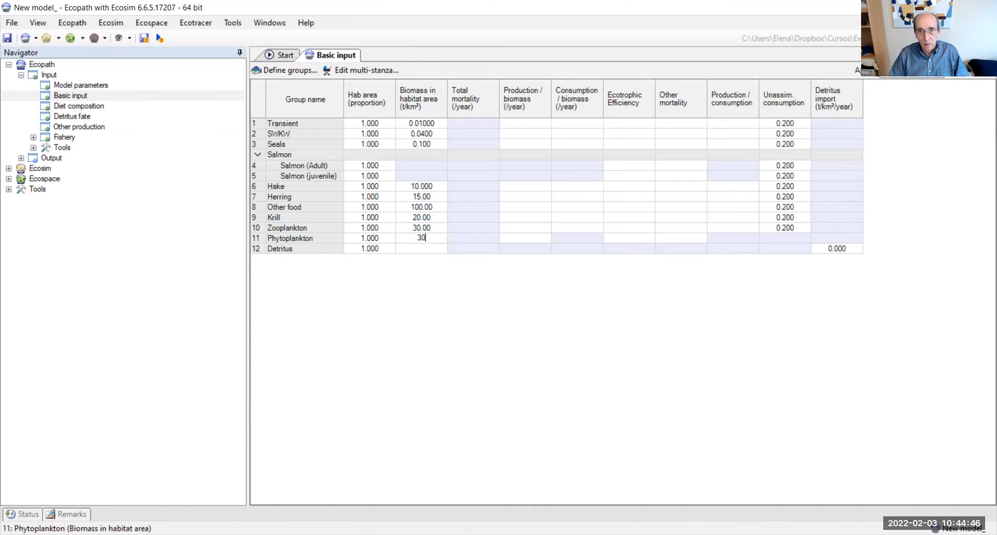
left_click(434, 251)
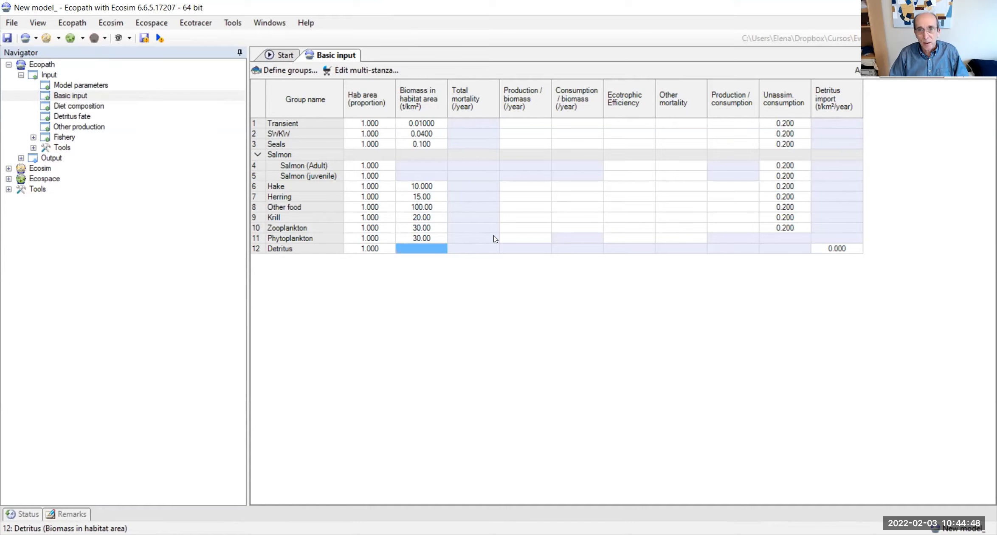
type("10")
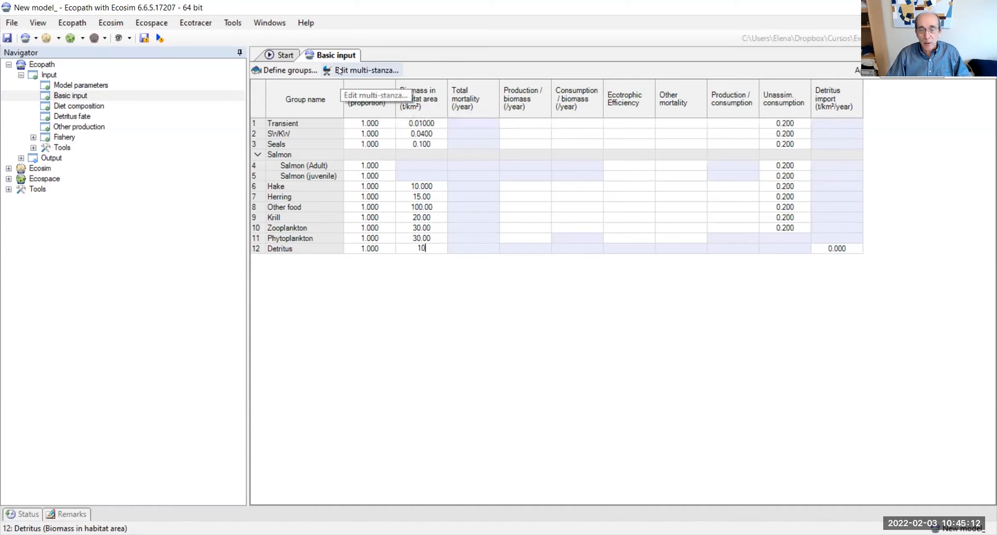
Step: Set the production/biomass ratio to 0.04 per year for both Transient and SWKW
left_click(530, 123)
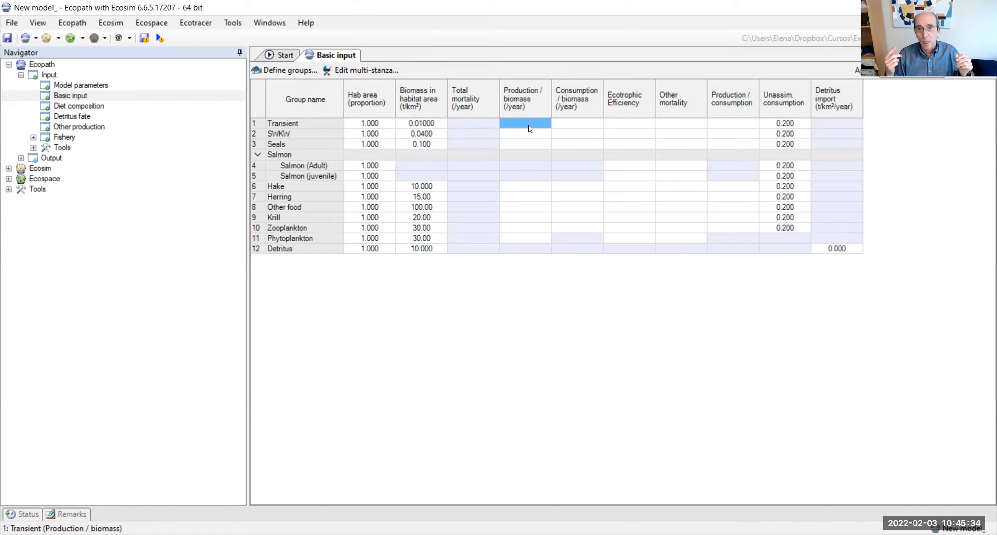
type("0.")
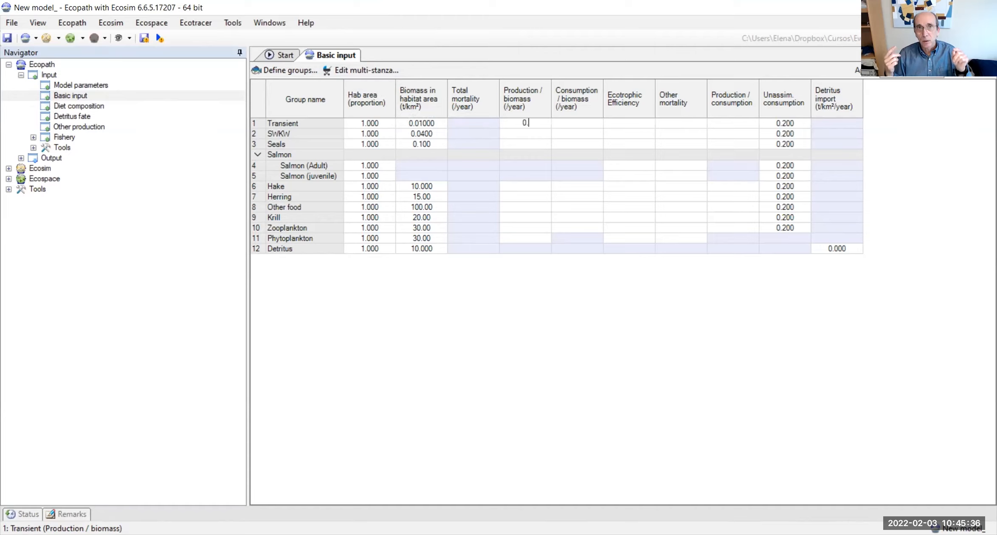
type("04")
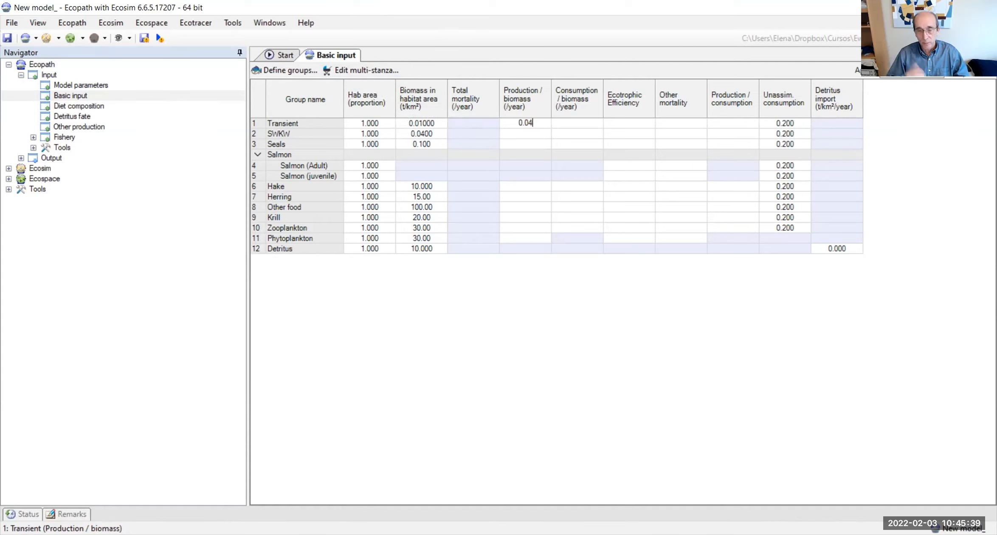
left_click(537, 133)
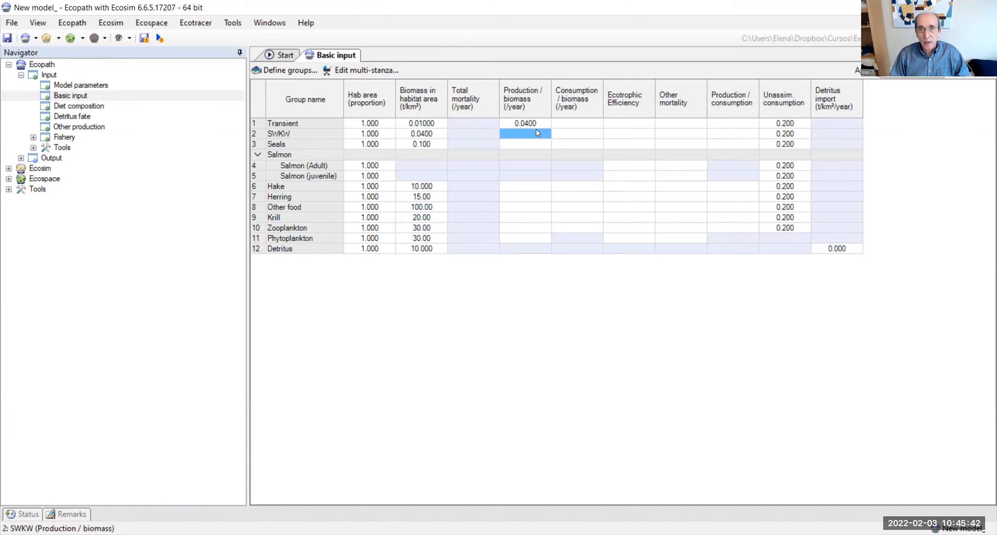
type("0.")
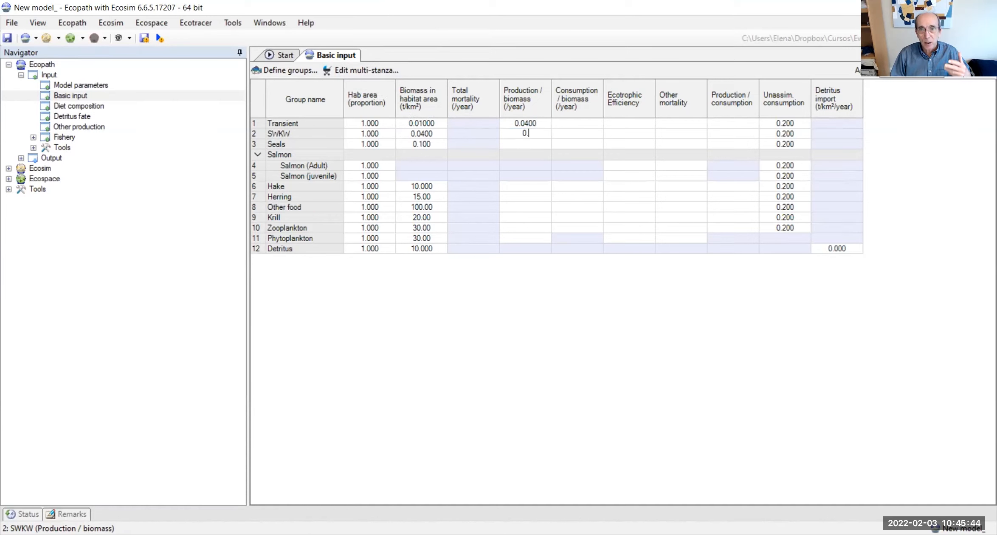
type("04")
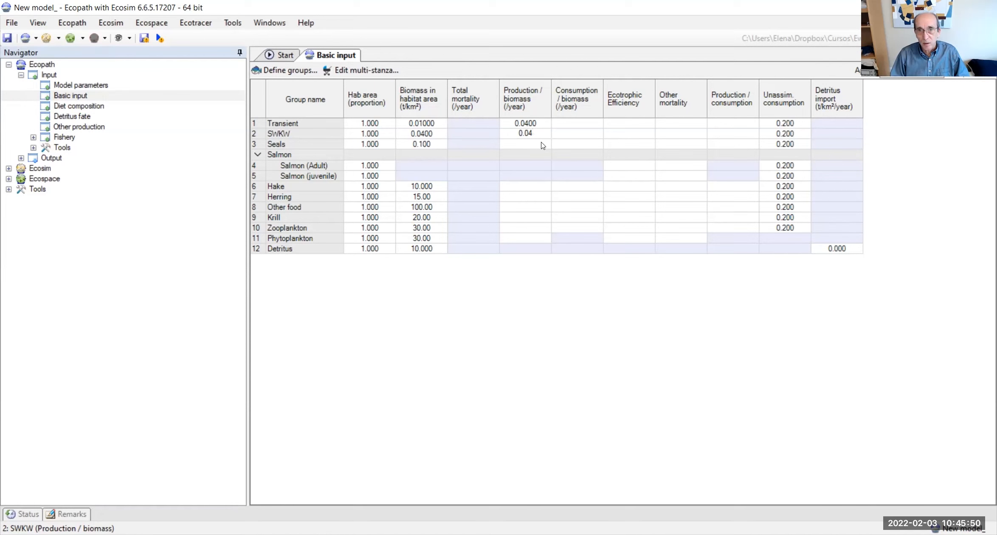
Step: Set the production/biomass ratio to 0.15 per year for Seals and 0.4 per year for Hake
left_click(542, 146)
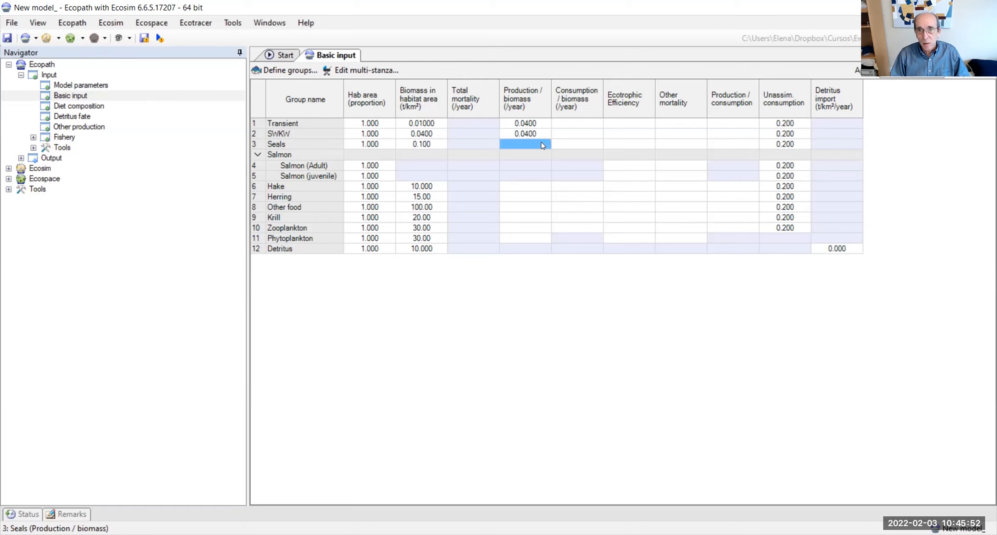
left_click(541, 145)
type("0.15")
left_click(557, 144)
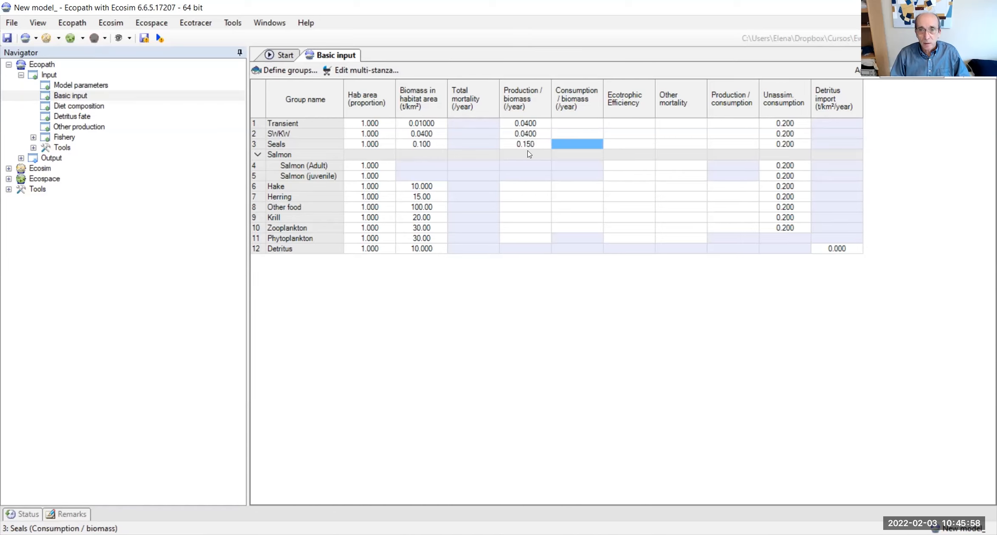
left_click(516, 188)
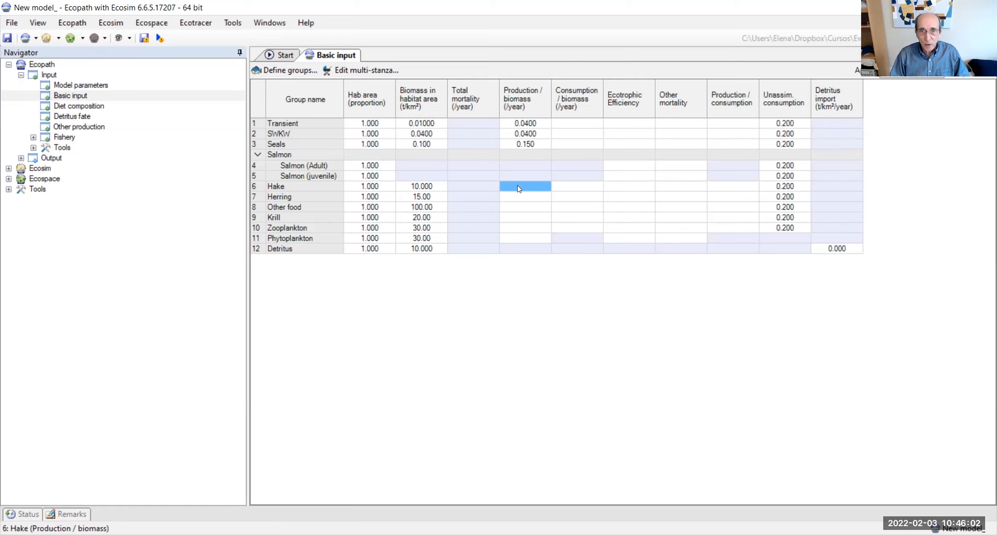
type("0.4")
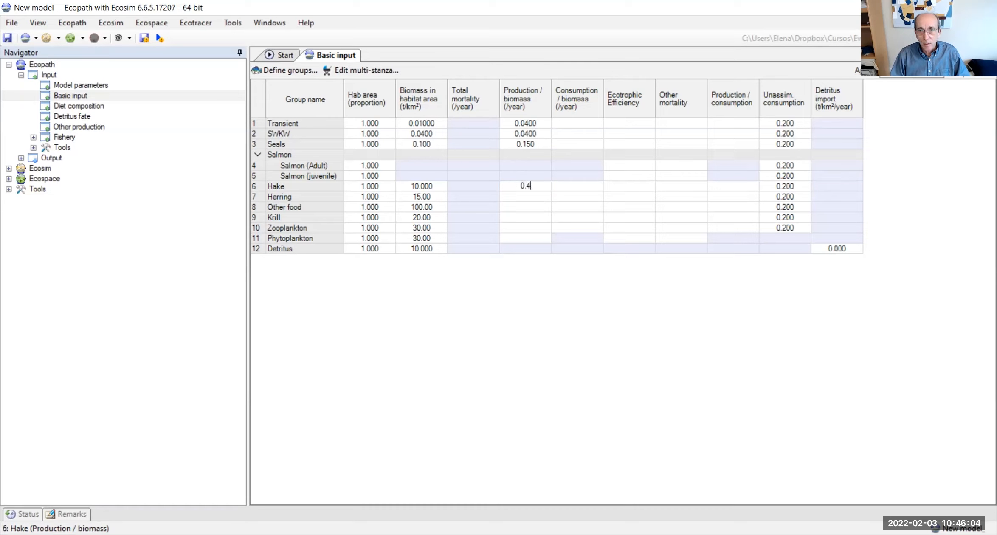
Step: Set the production/biomass ratio to 1 per year for Herring, 5 for Other food and 6 for Krill
left_click(527, 199)
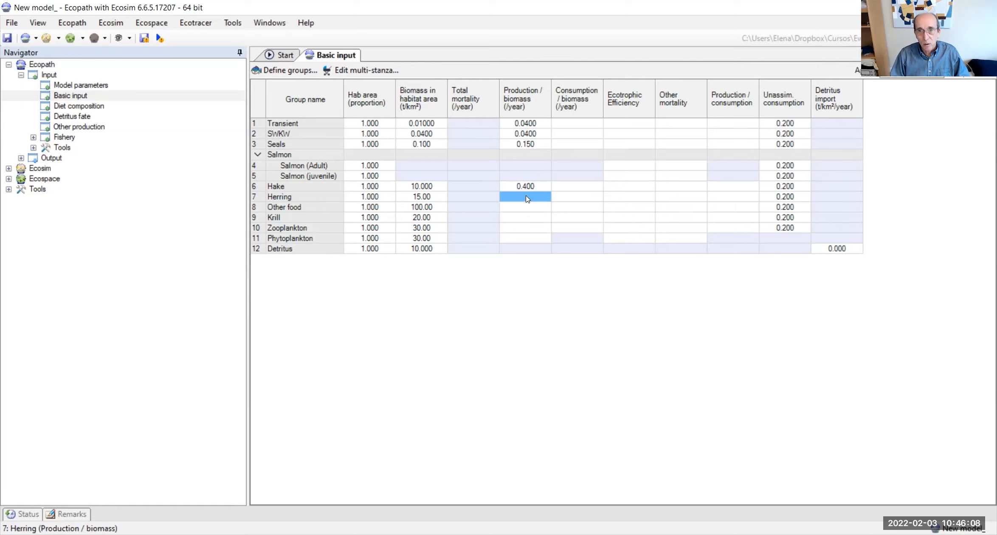
left_click(526, 197)
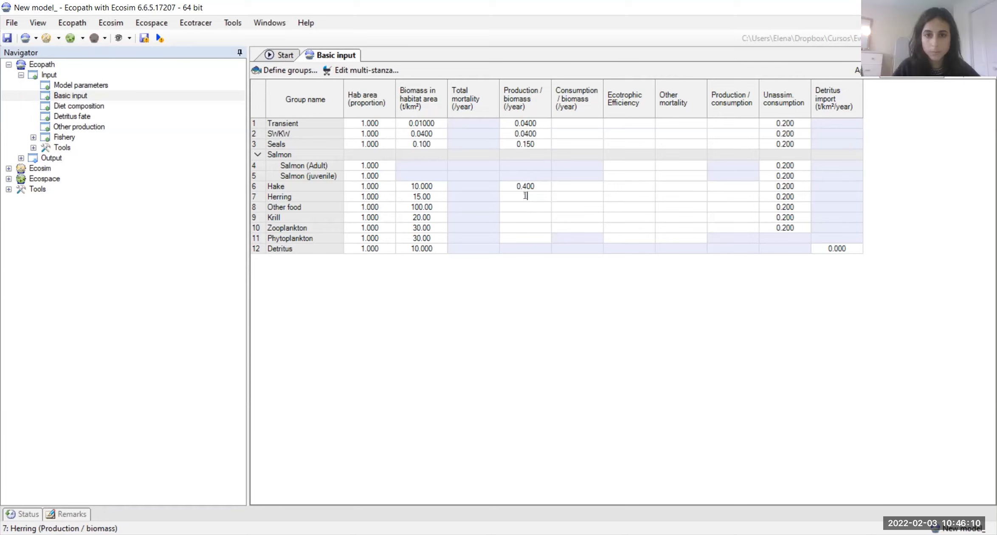
type("1")
key("Return")
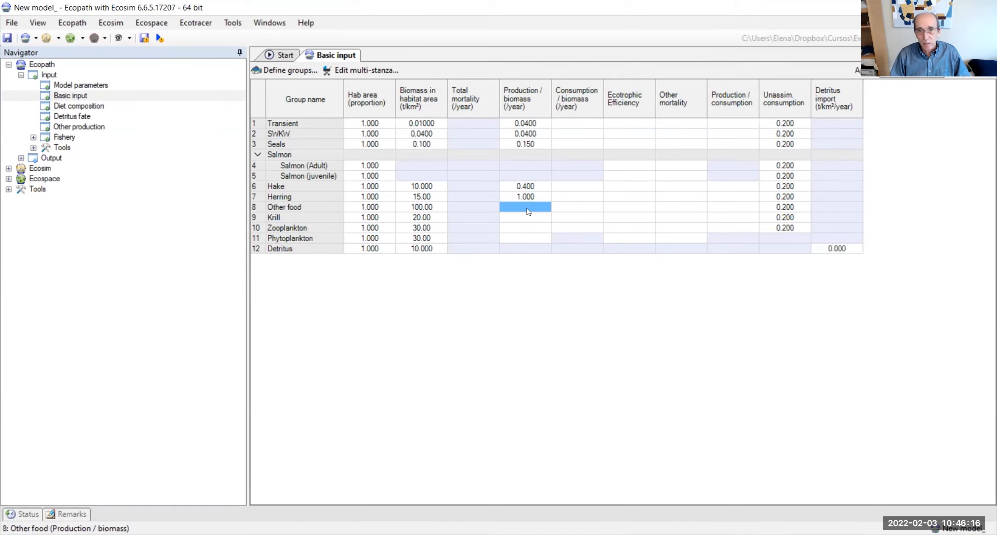
type("5")
key("Return")
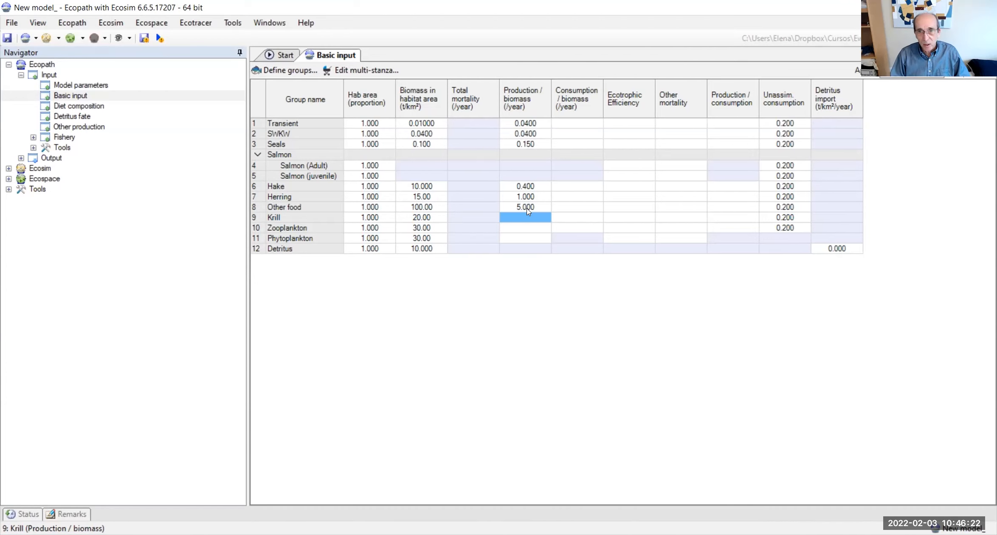
type("6")
key("Return")
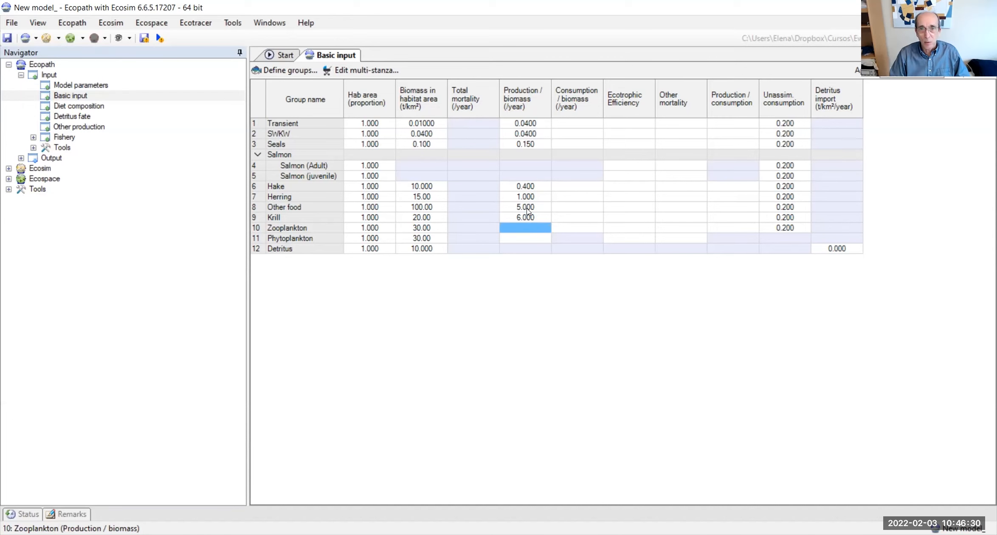
Step: Set the production/biomass ratio to 20 per year for Zooplankton and 120 per year for Phytoplankton
type("20")
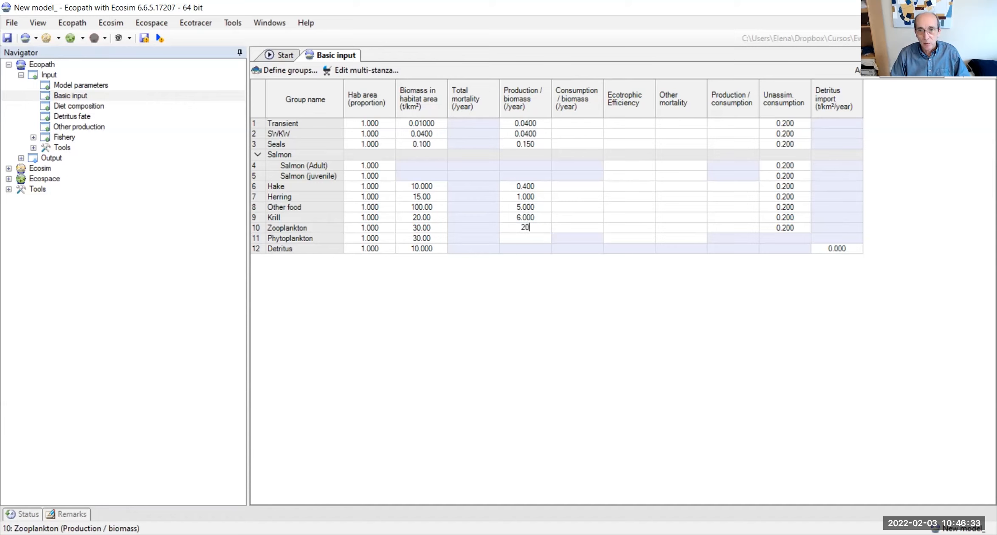
key("Return")
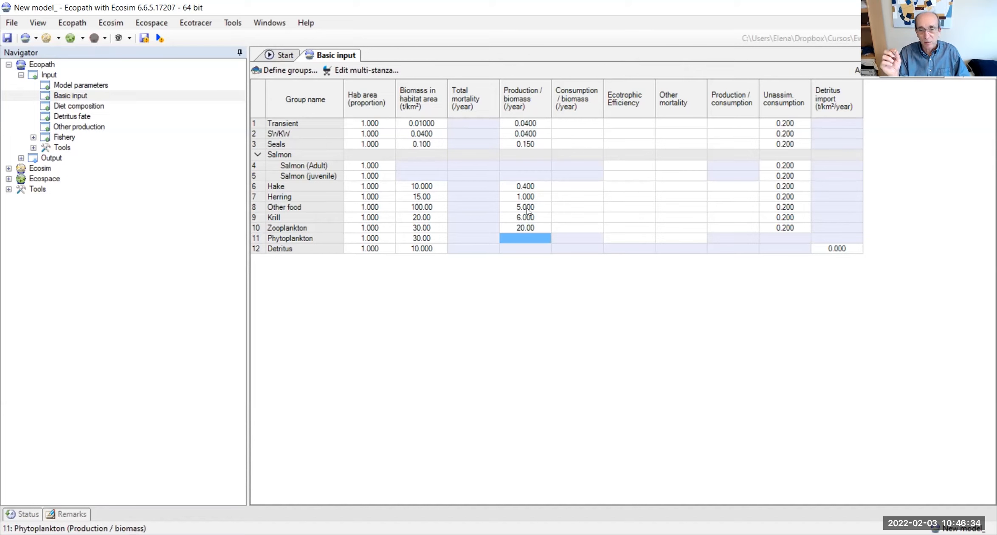
key("Up")
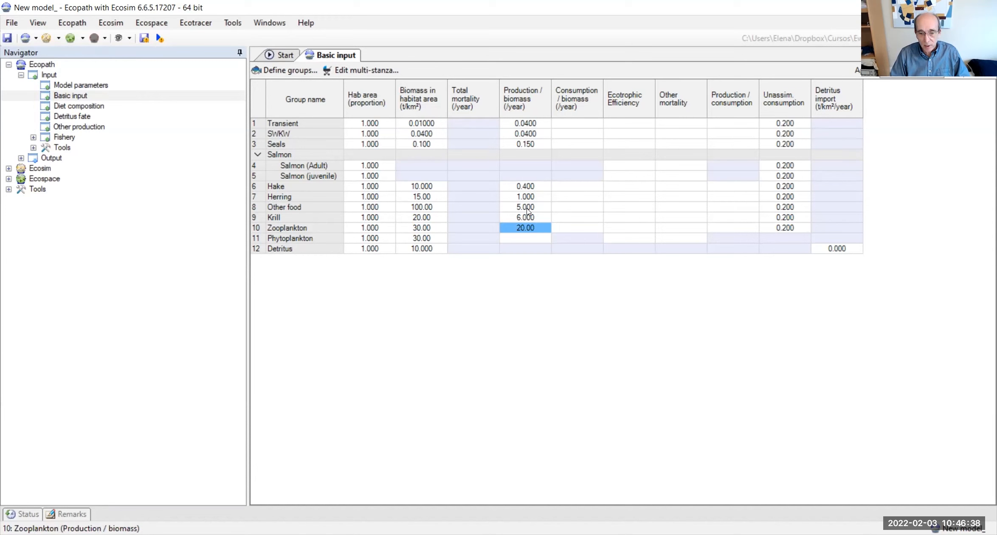
key("Down")
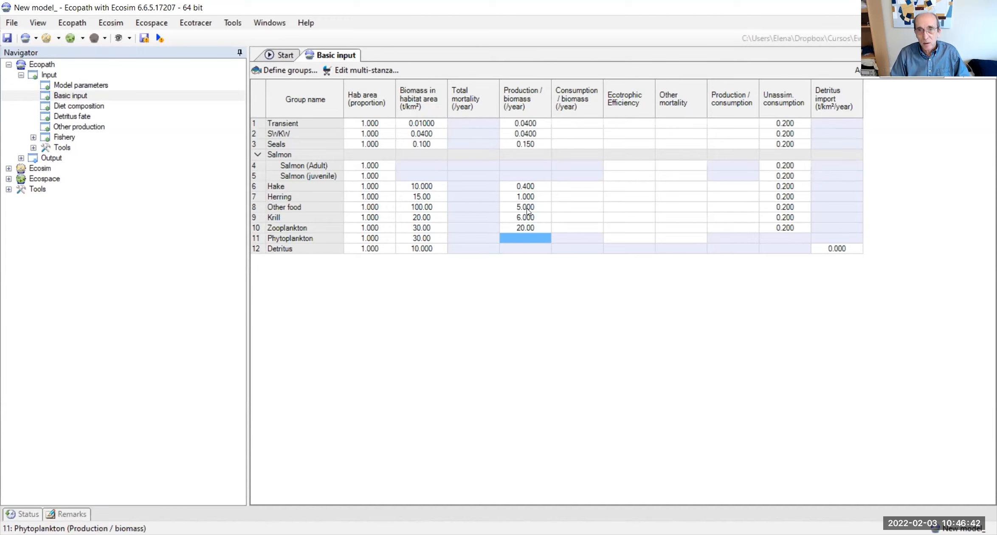
type("120")
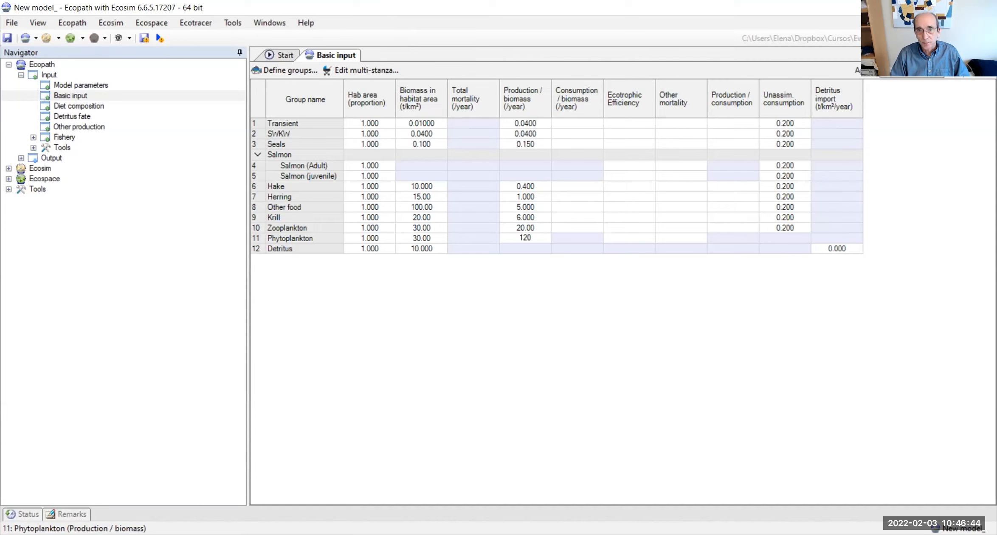
Step: Set the consumption/biomass ratio of Transient to 10 per year
left_click(582, 124)
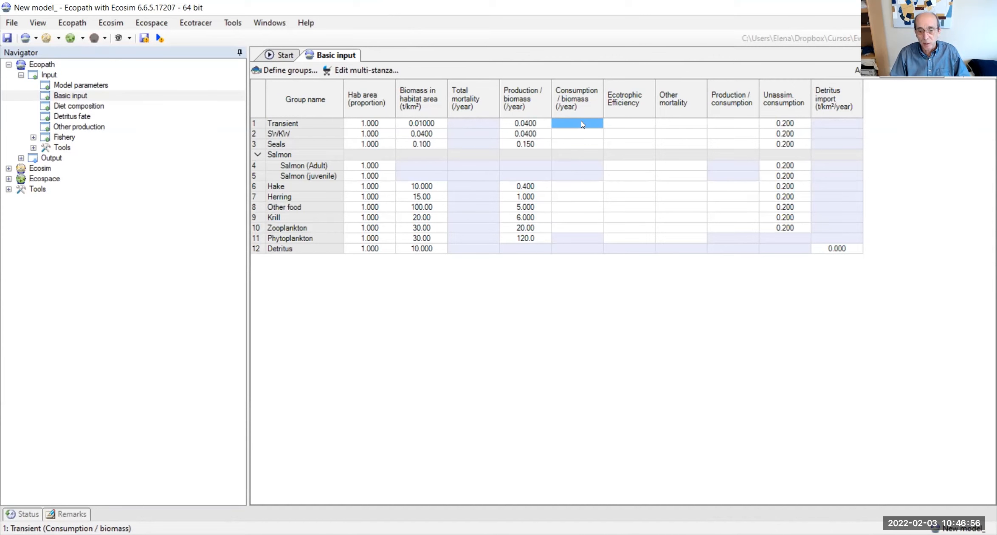
left_click(581, 123)
type("00")
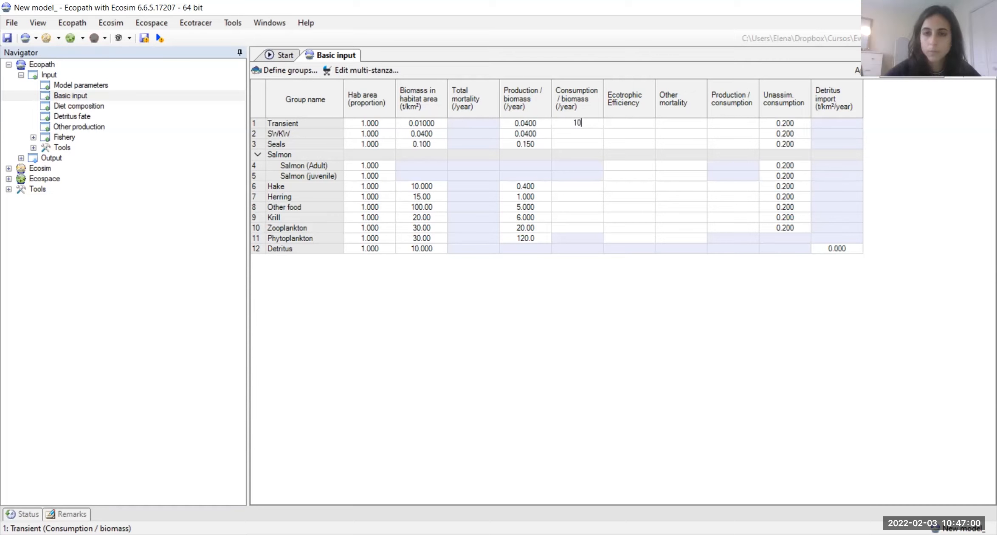
Step: Set the consumption/biomass ratio to 12 per year for SWKW and 20 per year for Seals
key("Return")
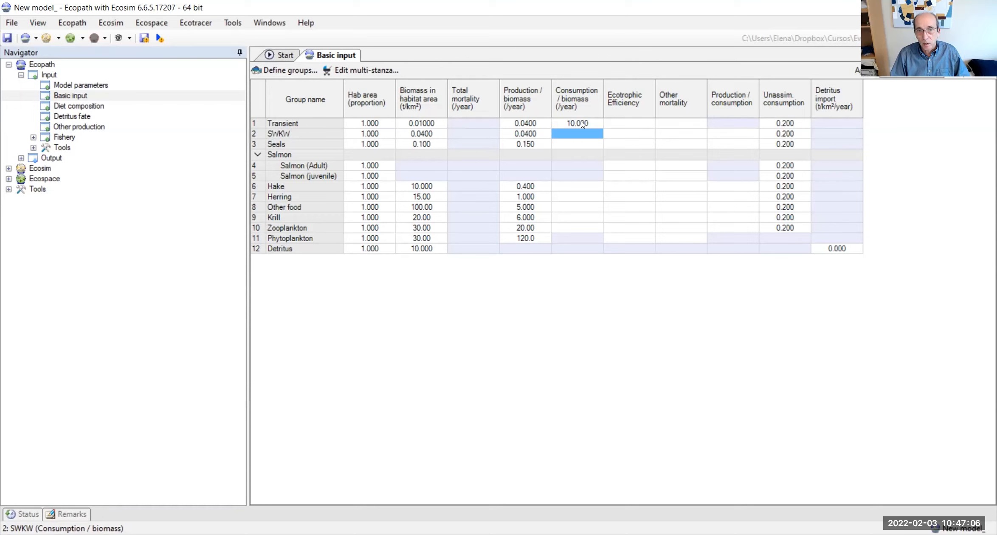
type("12")
key("Return")
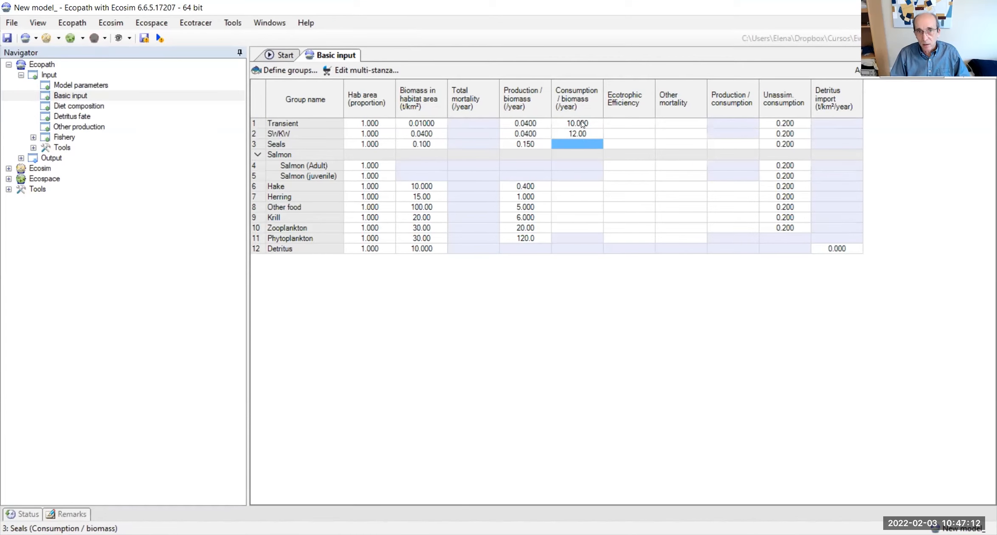
type("20")
key("Return")
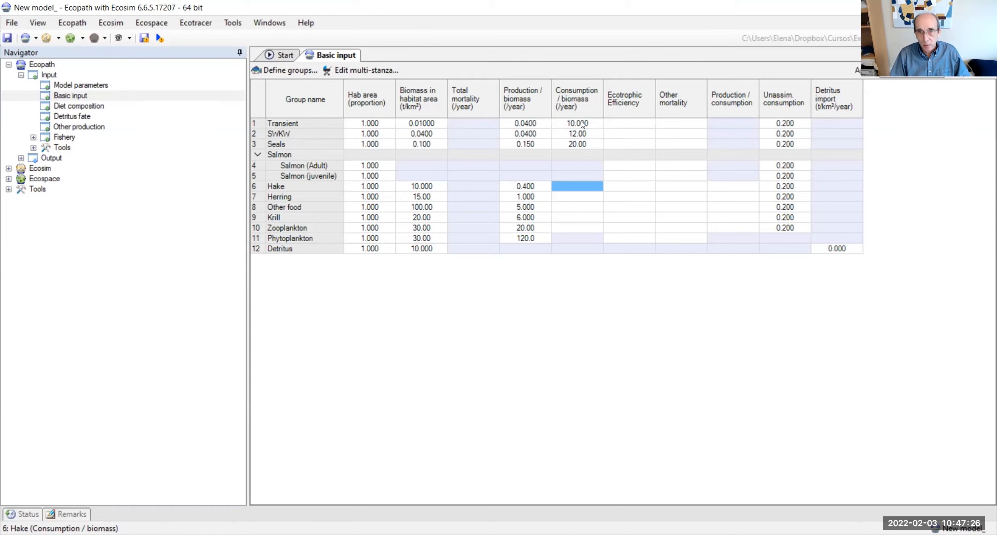
Step: Set the consumption/biomass ratio to 2 per year for Hake and 4 per year for Herring
type("2")
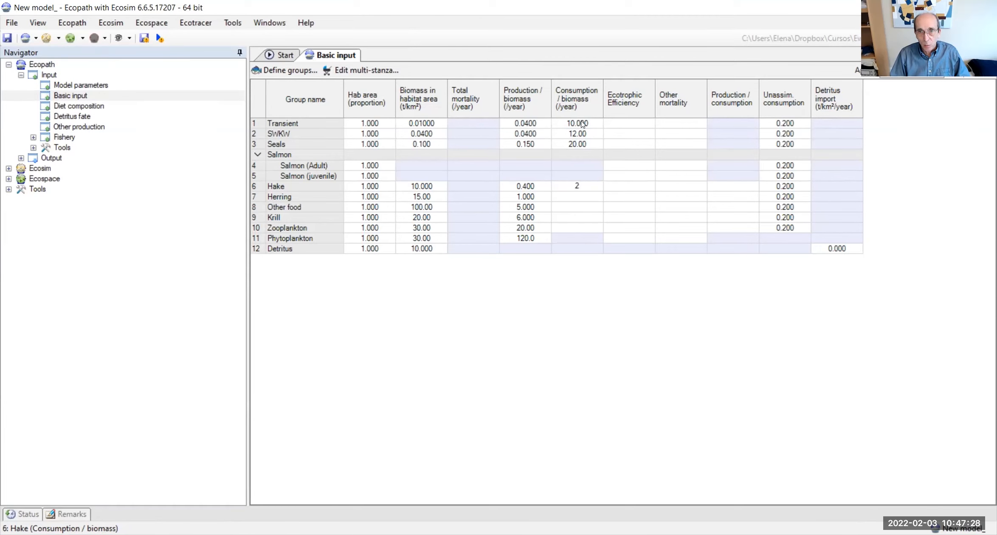
key("Return")
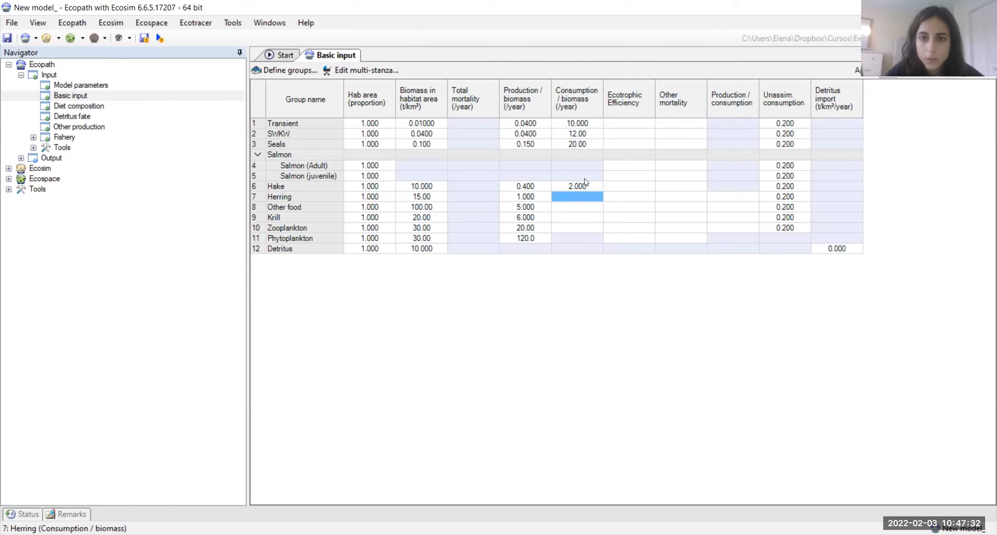
left_click(587, 200)
type("4")
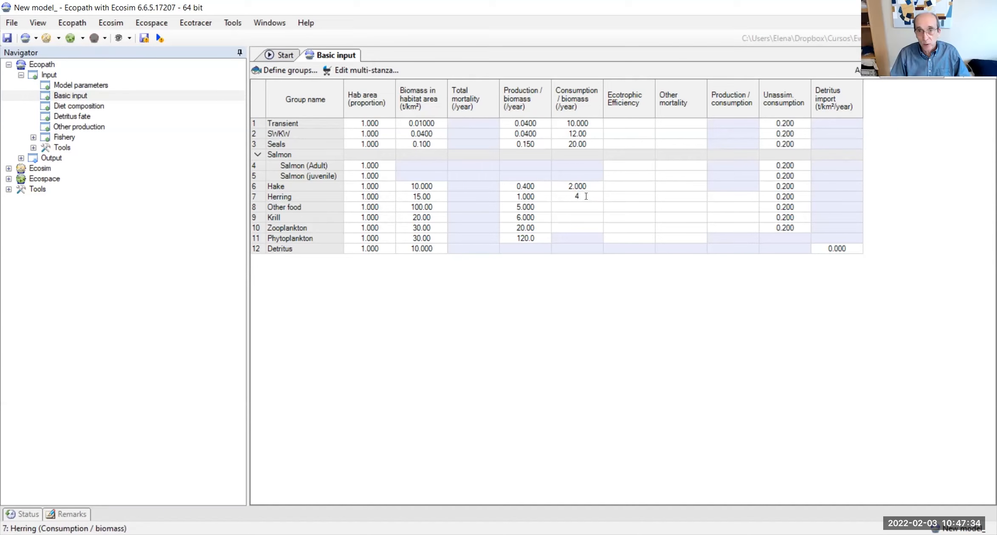
key("Return")
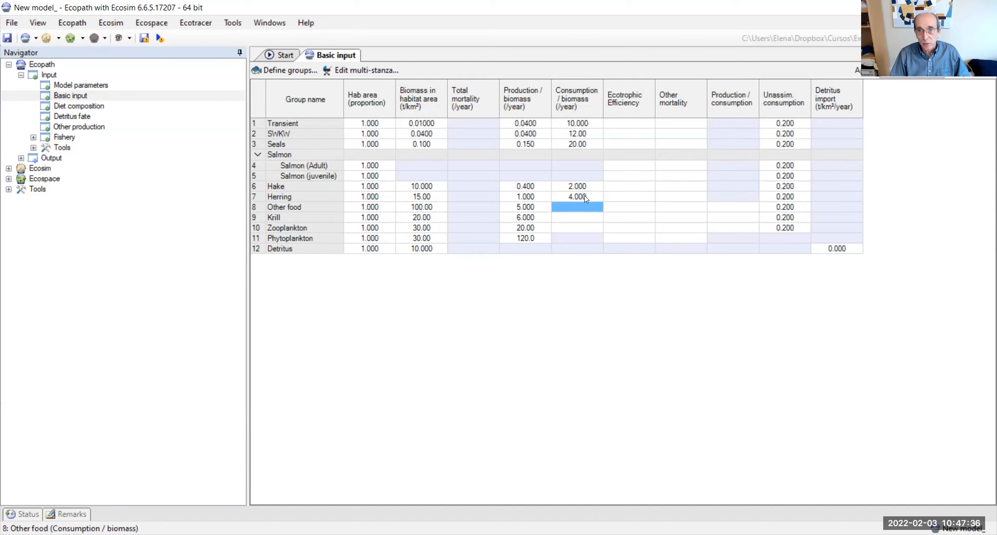
Step: Set the consumption/biomass ratio to 20 per year for Other food, 24 for Krill and 80 for Zooplankton
type("20")
key("Return")
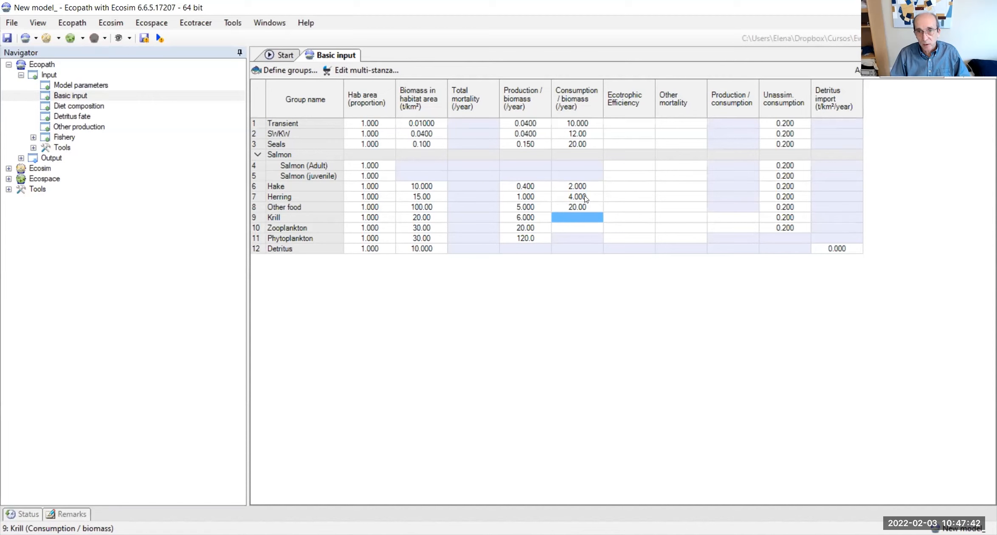
type("24")
key("Return")
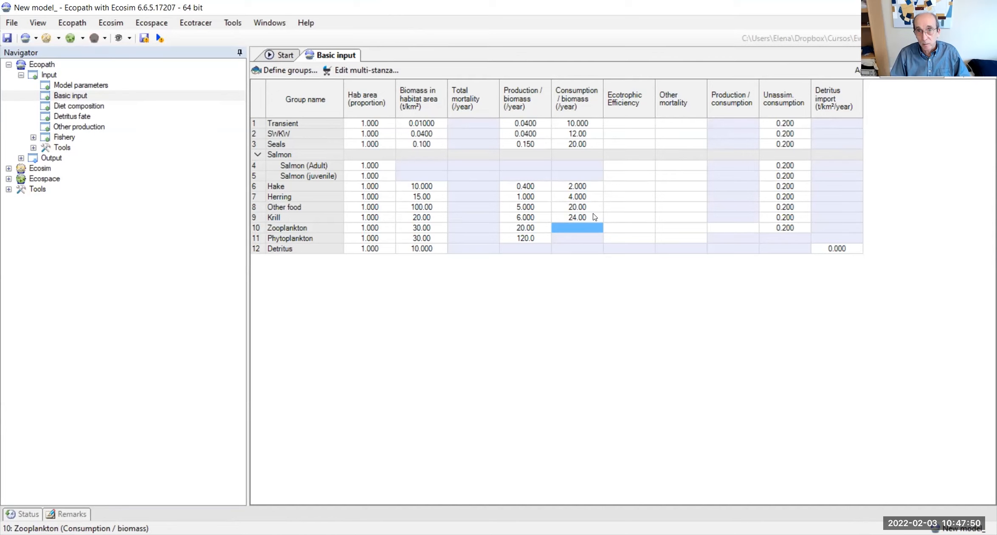
type("80")
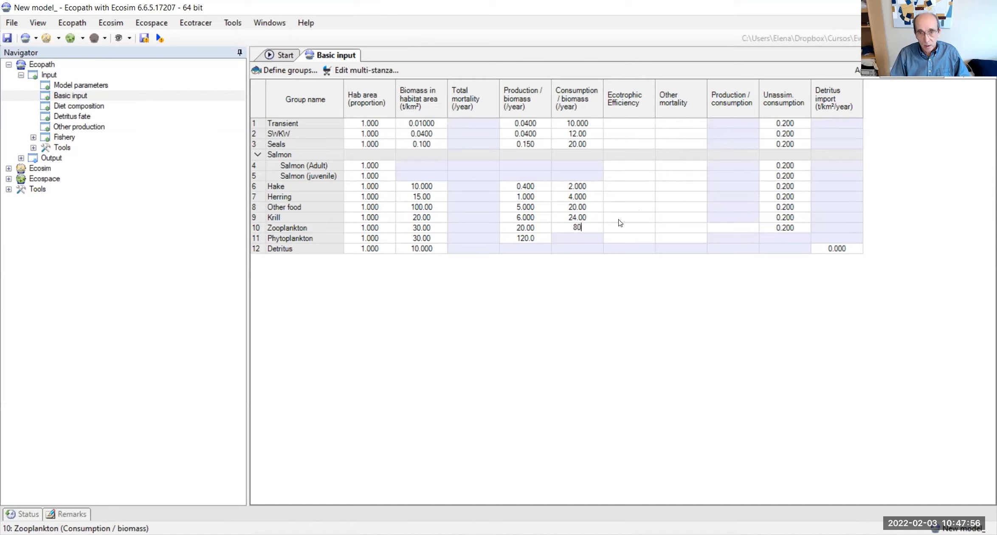
key("Return")
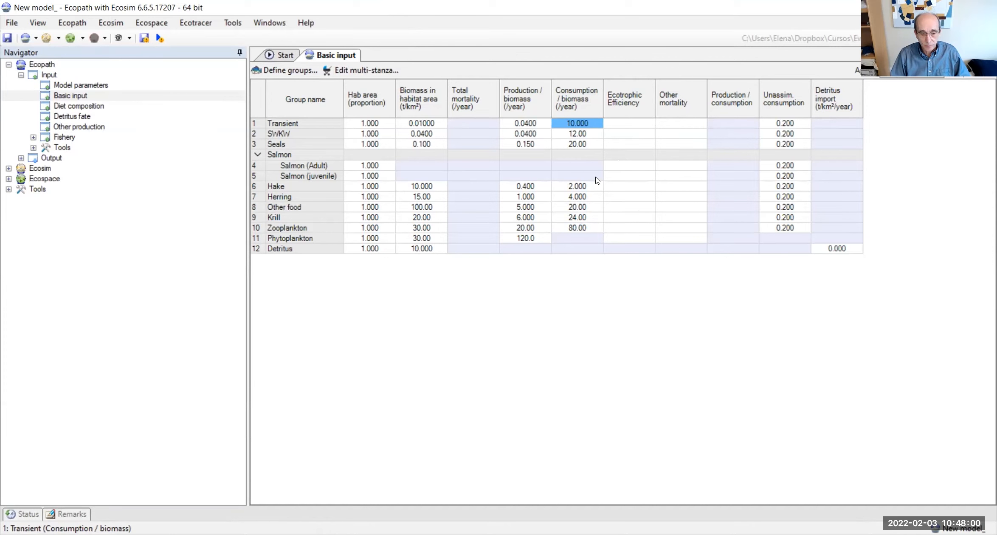
Step: Save the model and open the Diet composition matrix
left_click(7, 38)
left_click(77, 107)
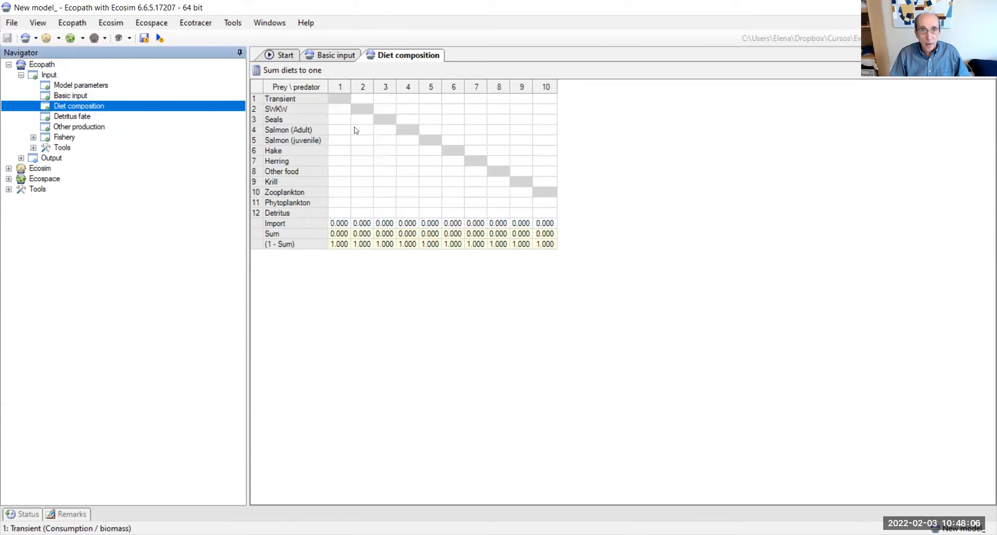
left_click(339, 110)
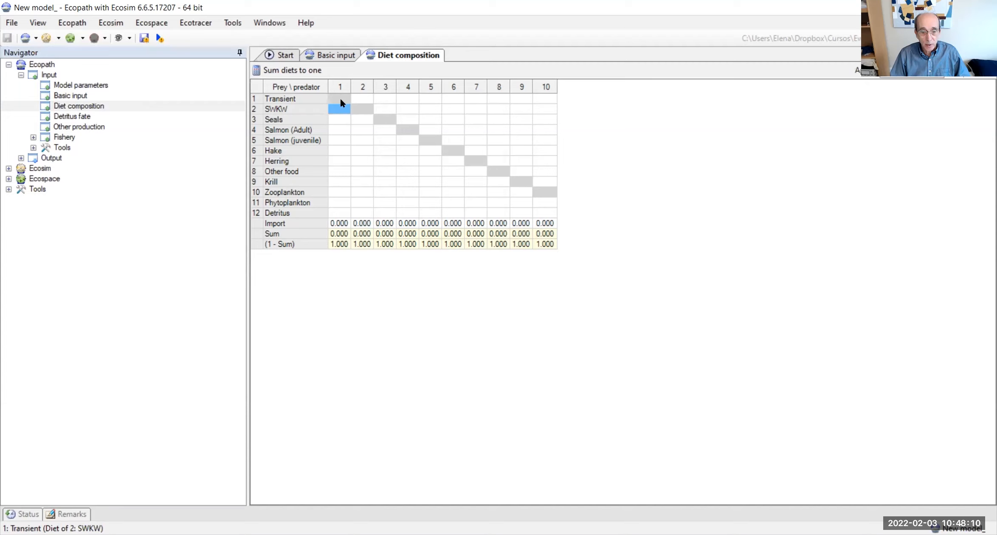
left_click(340, 100)
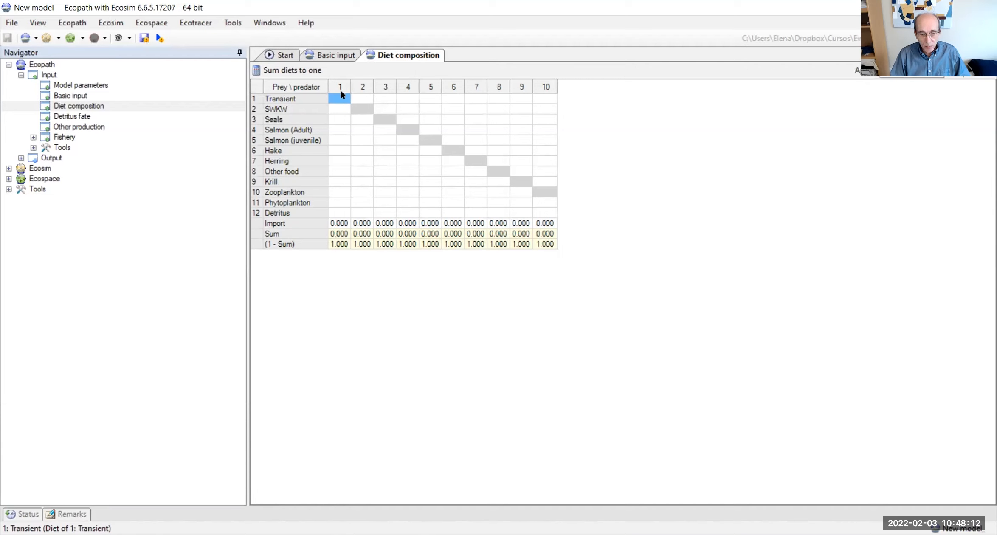
Step: Define the diet of Transient as 0.05 Seals and 0.95 Other food
left_click(343, 120)
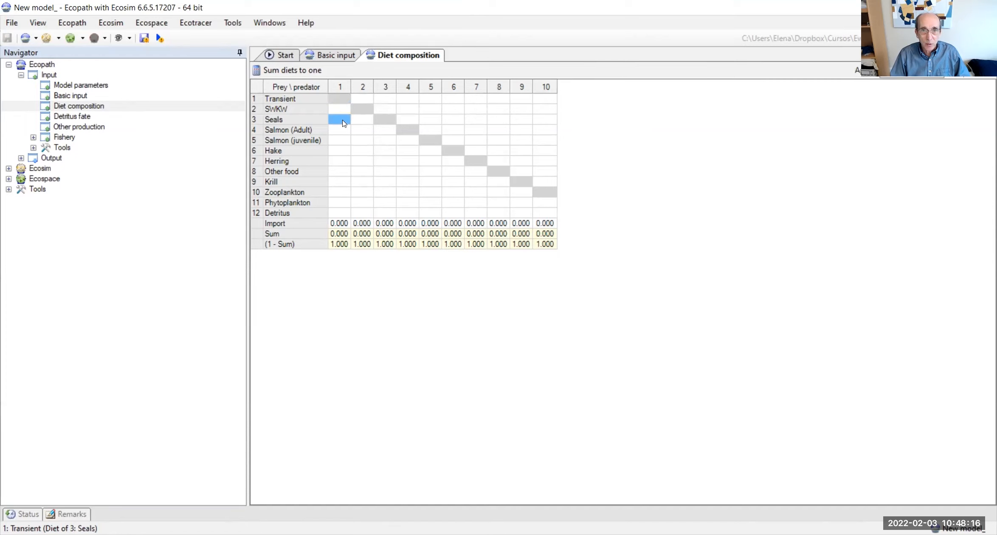
type("0.05")
left_click(334, 173)
type("0.95")
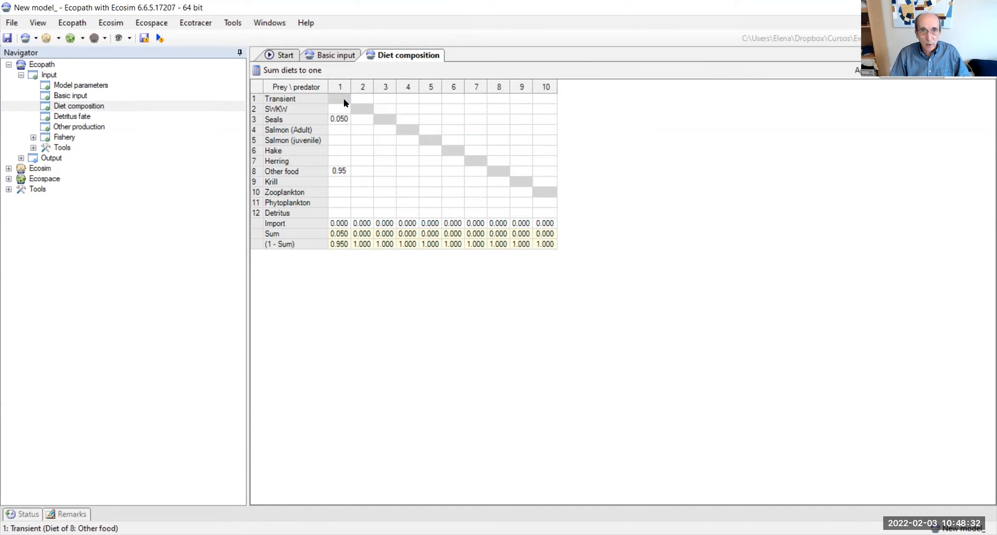
Step: Define the diet of SWKW as entirely Salmon (Adult), with a proportion of 1
left_click(364, 132)
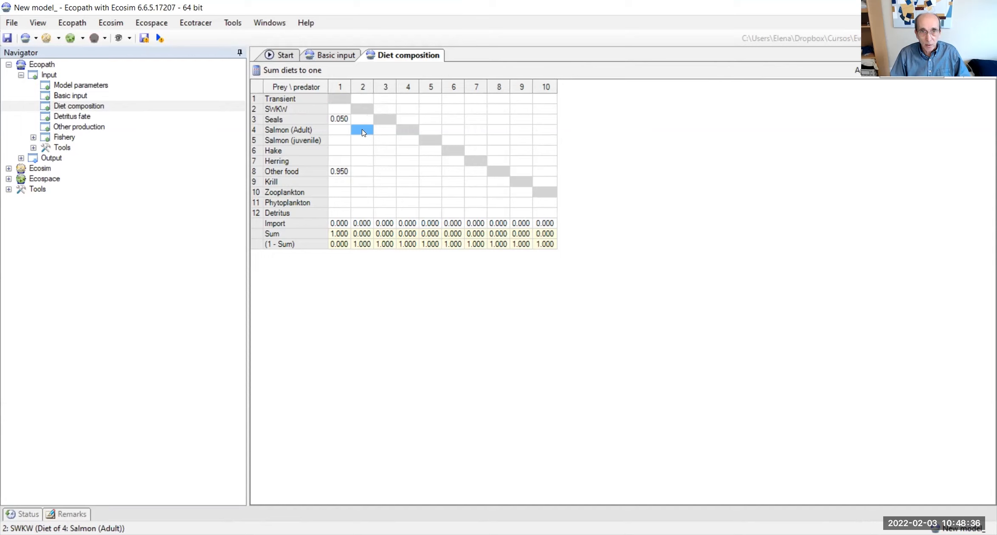
type("1")
key("Return")
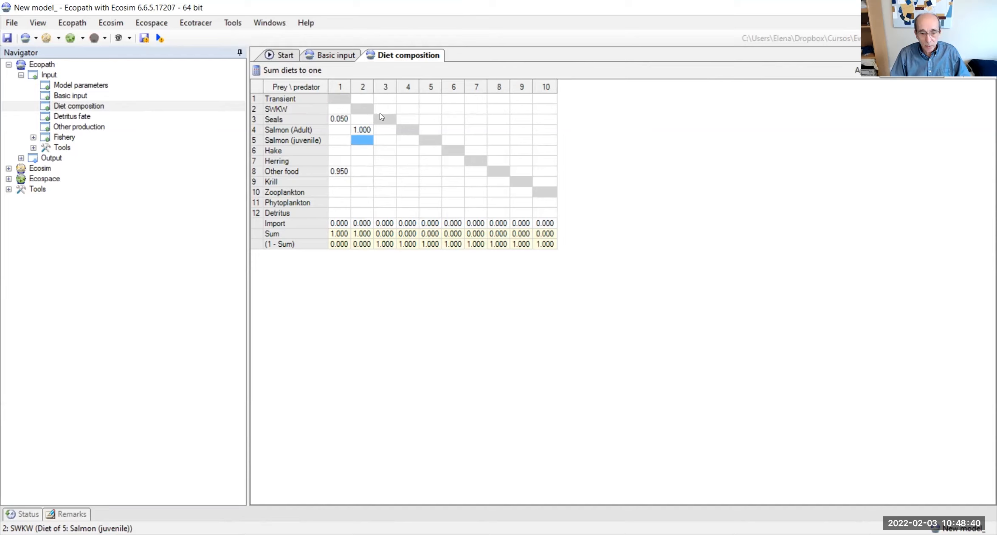
Step: Enter 0.04 Salmon (juvenile) and 0.3 Hake in the diet of Seals
left_click(385, 141)
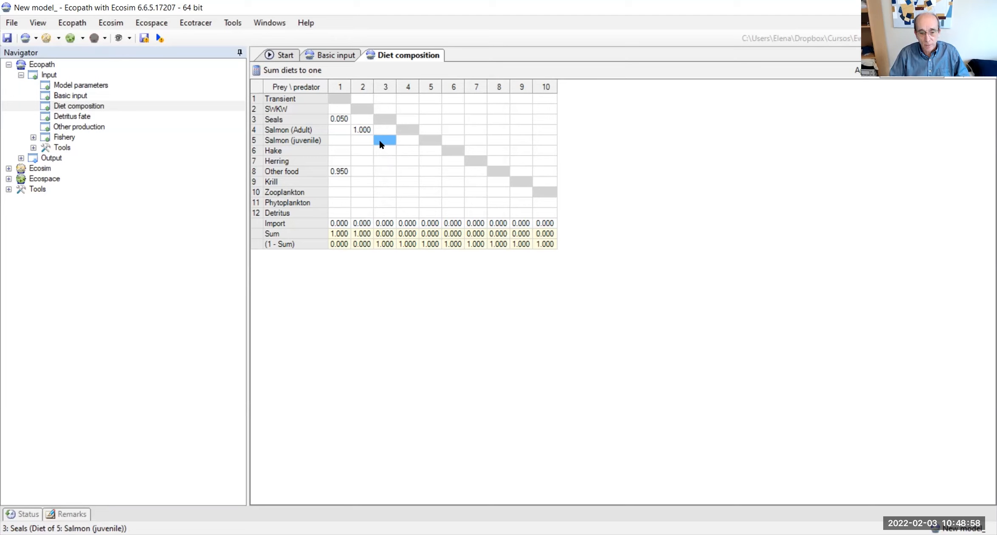
type("0.04")
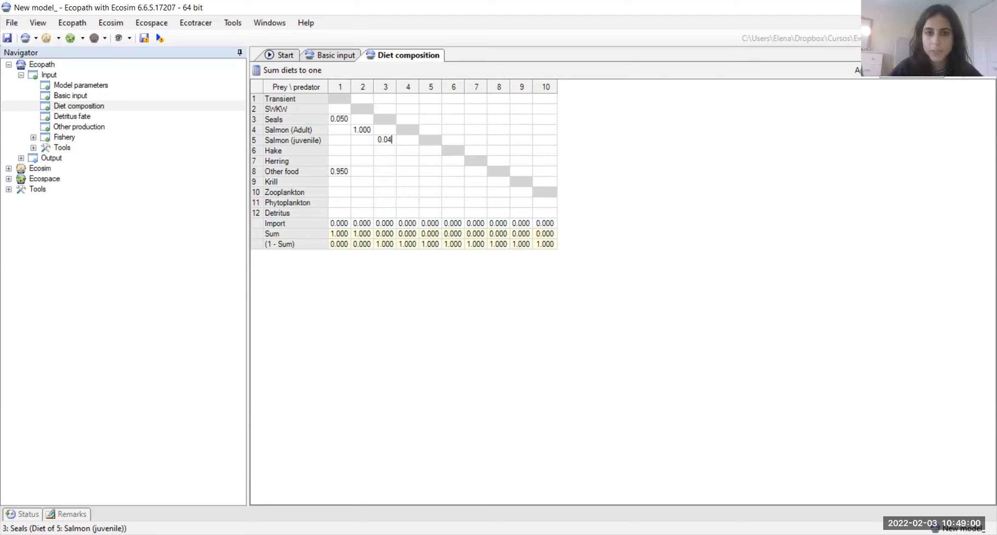
key("Return")
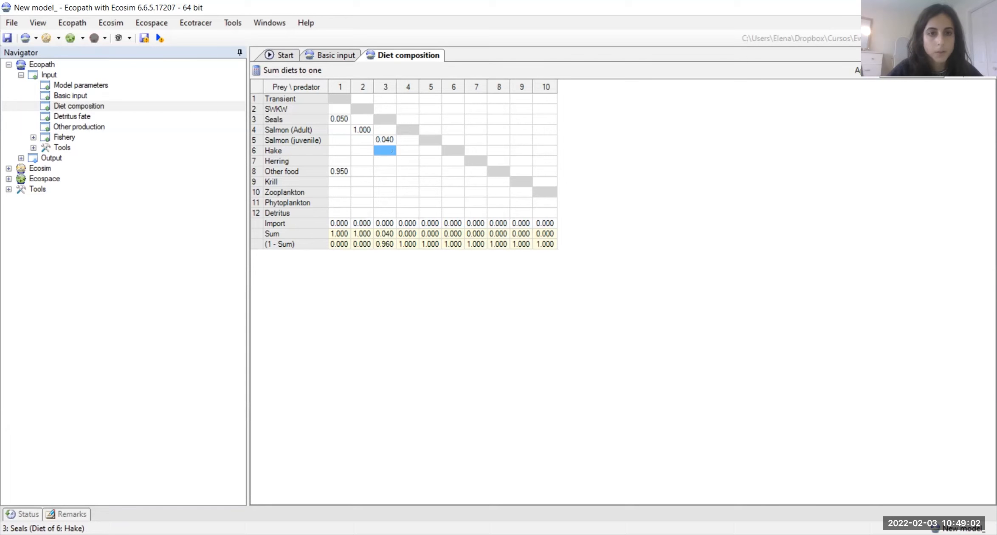
key("Down")
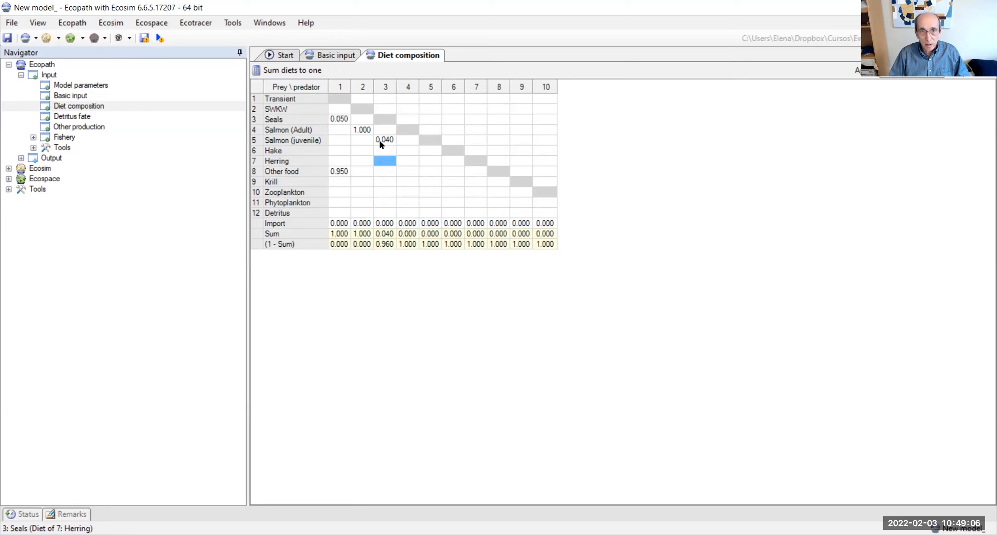
key("Up")
type("0.3")
key("Return")
Step: Enter 0.3 Herring and 0.36 Other food in the diet of Seals
key("Down")
type("0.3")
key("Return")
key("Down")
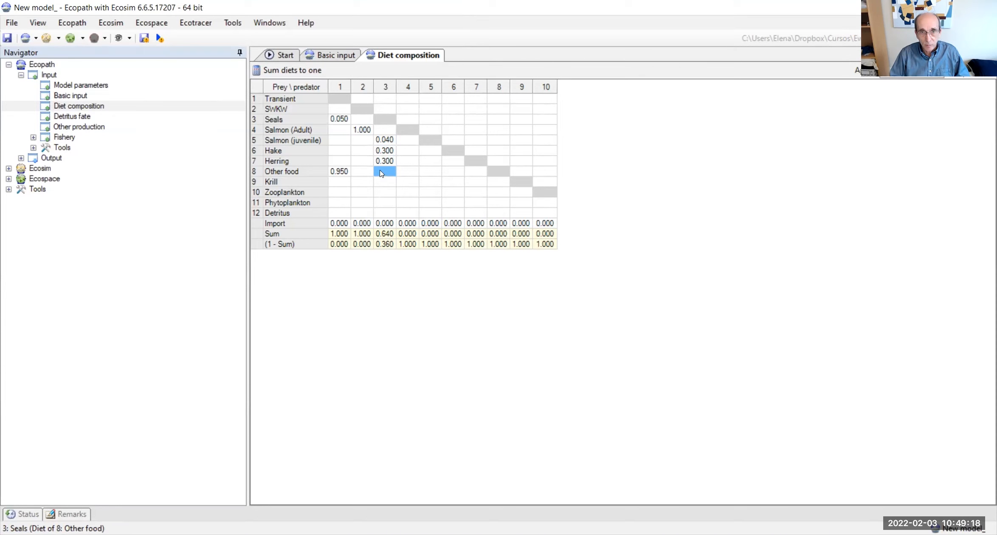
type("0.36")
key("Return")
Step: Define the diet of Salmon (Adult) as 0.3 Hake, 0.4 Herring and 0.3 Other food
left_click(409, 88)
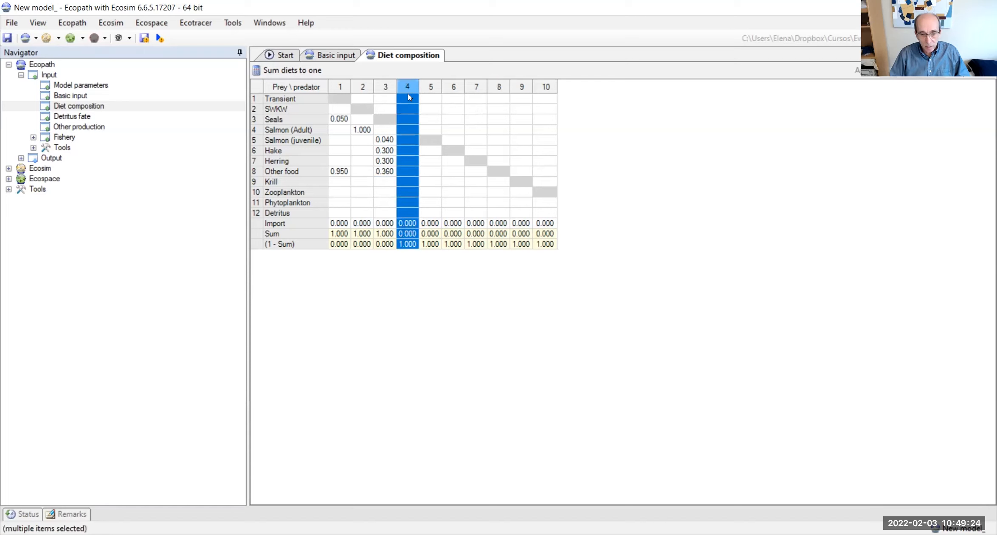
left_click(440, 108)
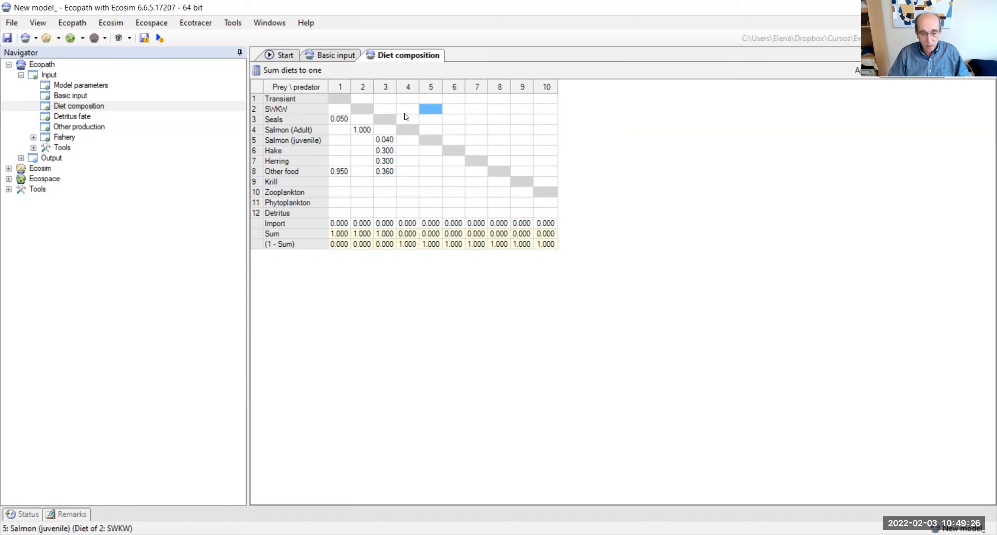
left_click(405, 163)
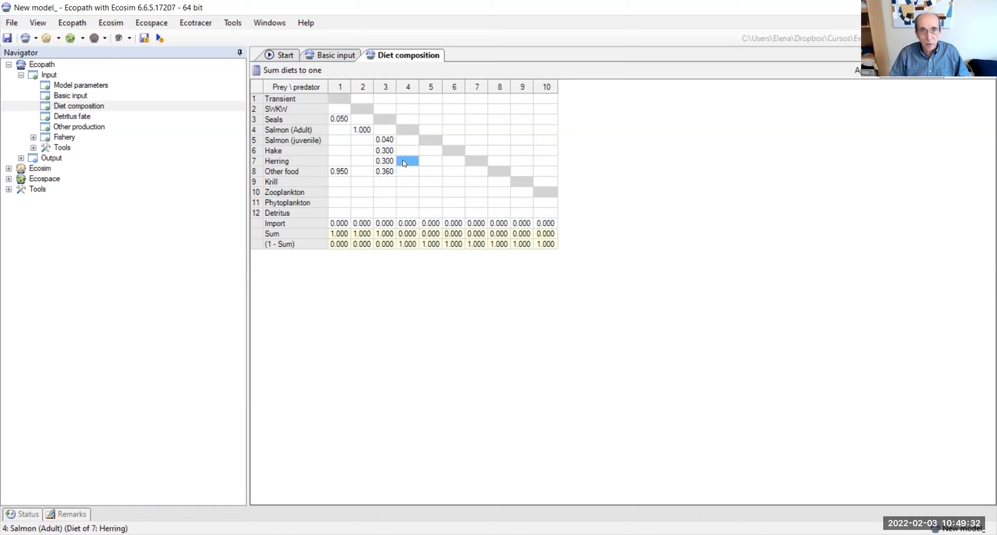
left_click(403, 148)
type("0.3")
key("Return")
type("0.4")
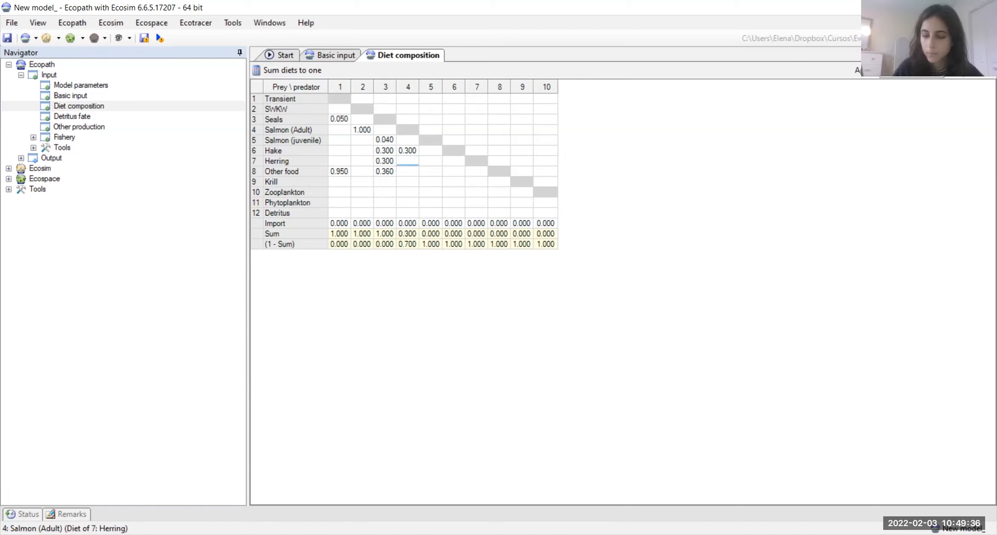
key("Return")
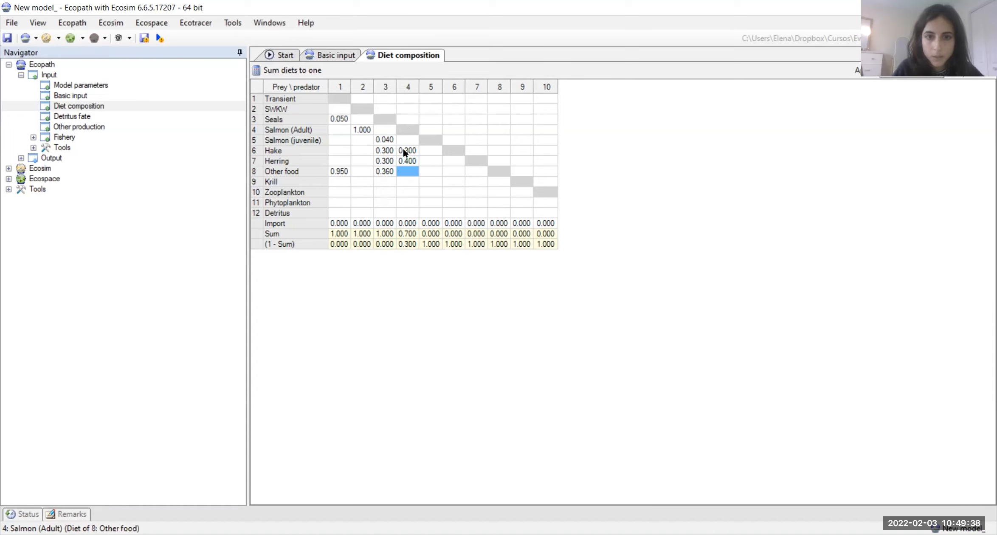
type("0.3")
key("Return")
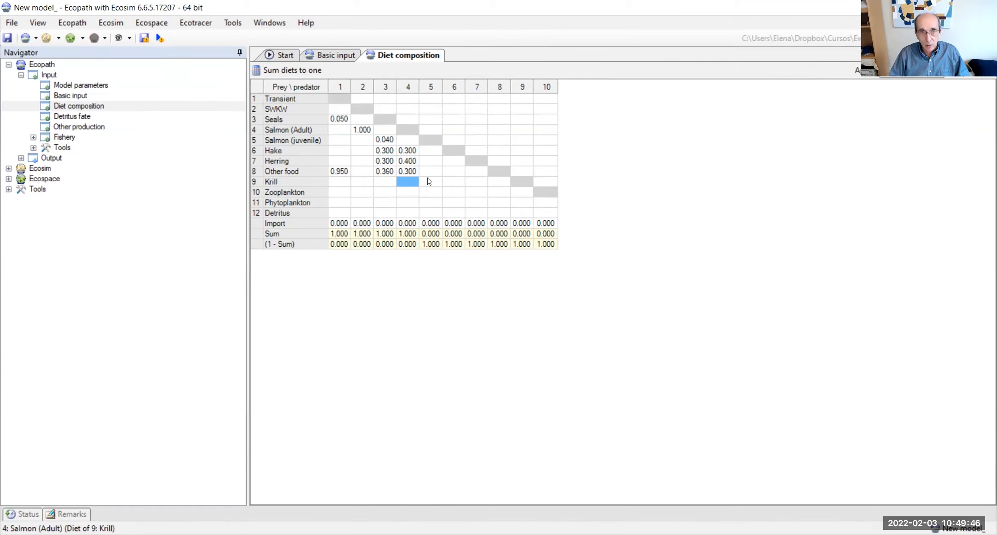
Step: Define the diet of Salmon (juvenile) as entirely Zooplankton, with a proportion of 1
left_click(430, 192)
left_click(430, 192)
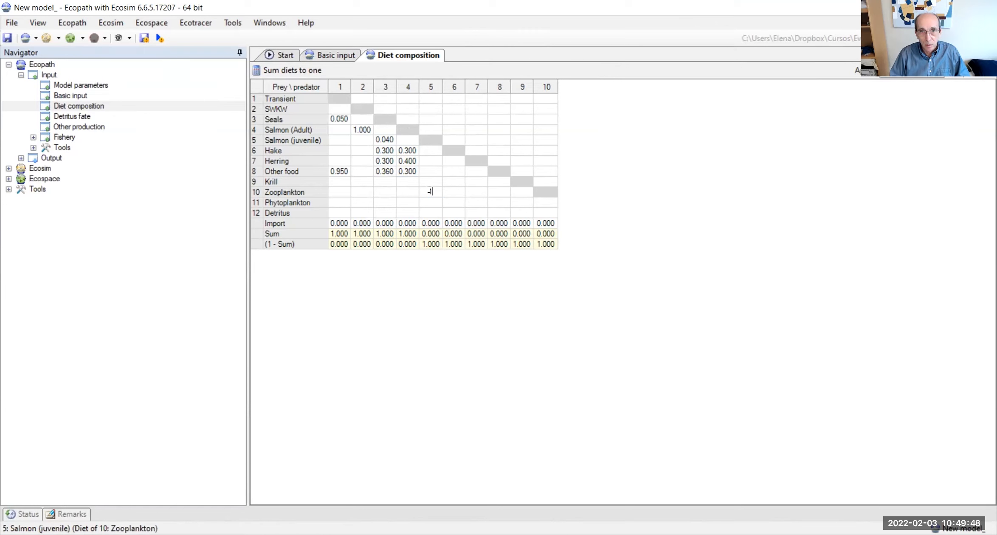
type("1")
key("Return")
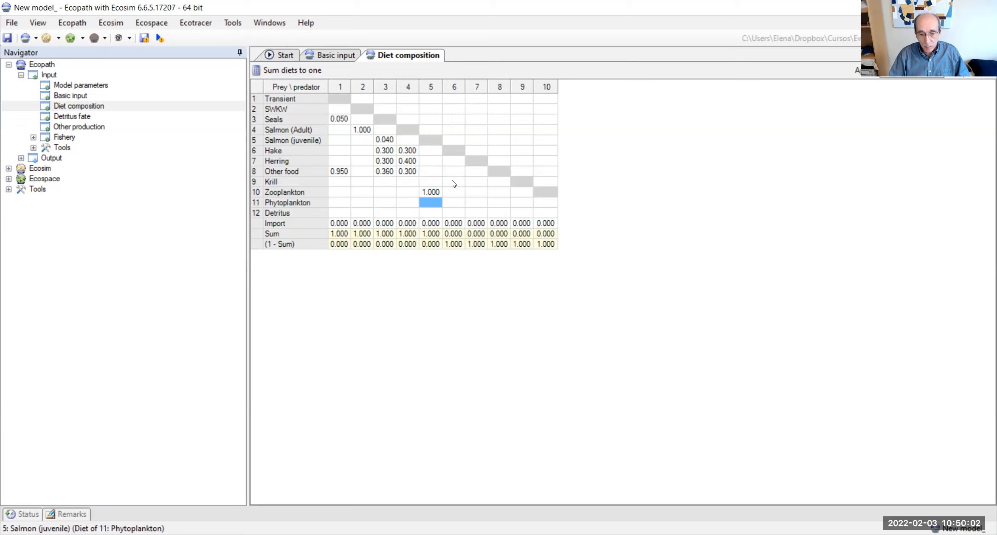
left_click(451, 156)
type("0.1")
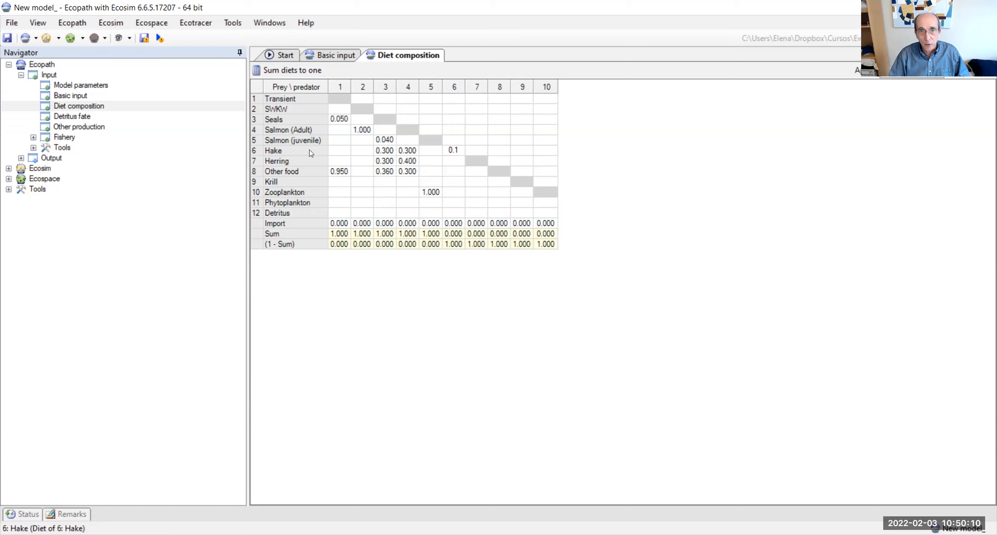
key("BackSpace")
key("BackSpace")
key("BackSpace")
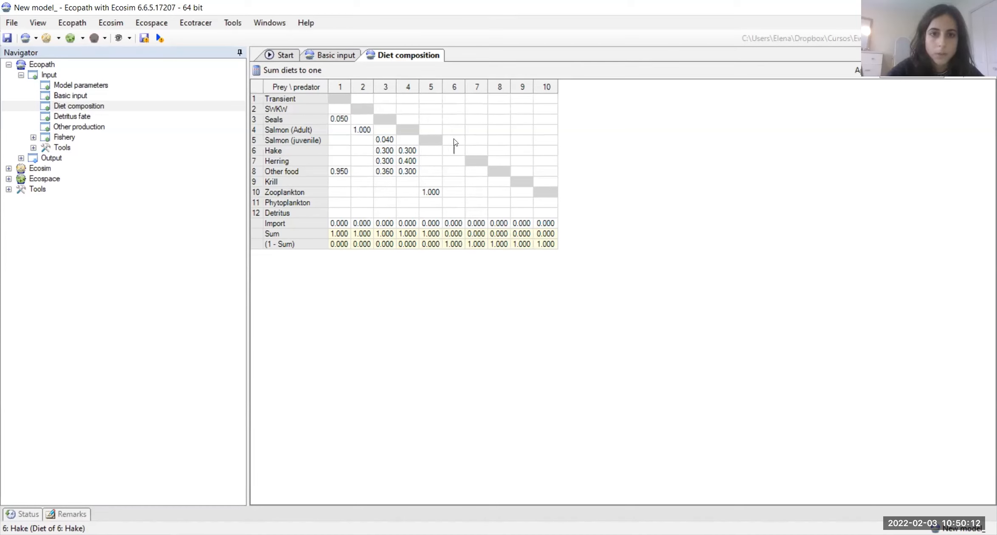
Step: Enter a proportion of 0.1 Salmon (juvenile) in the diet of Hake
left_click(454, 141)
type("0.1")
key("Return")
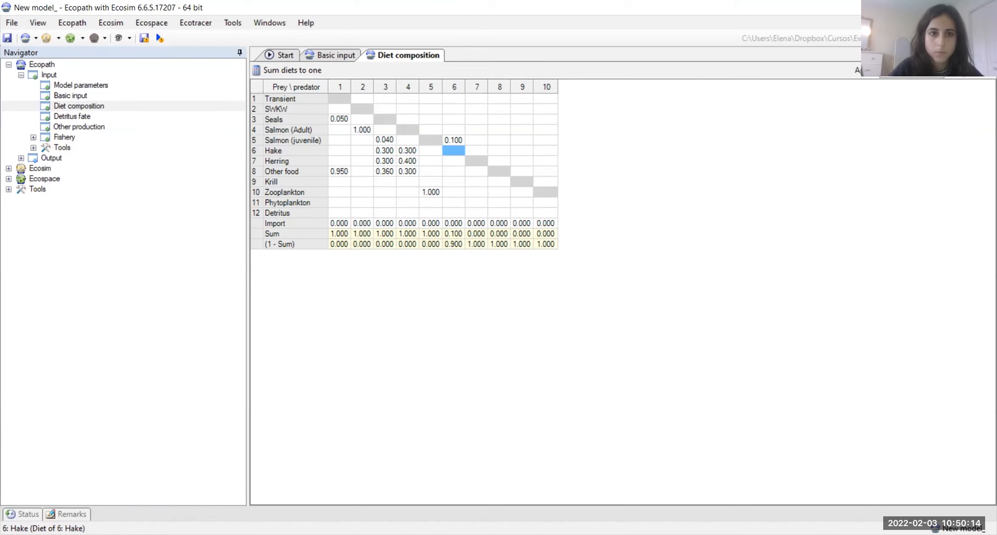
Step: Define the diet of Hake as 0.01 Salmon (juvenile), 0.4 Herring and 0.59 Other food
left_click(454, 139)
type("0.01")
key("Return")
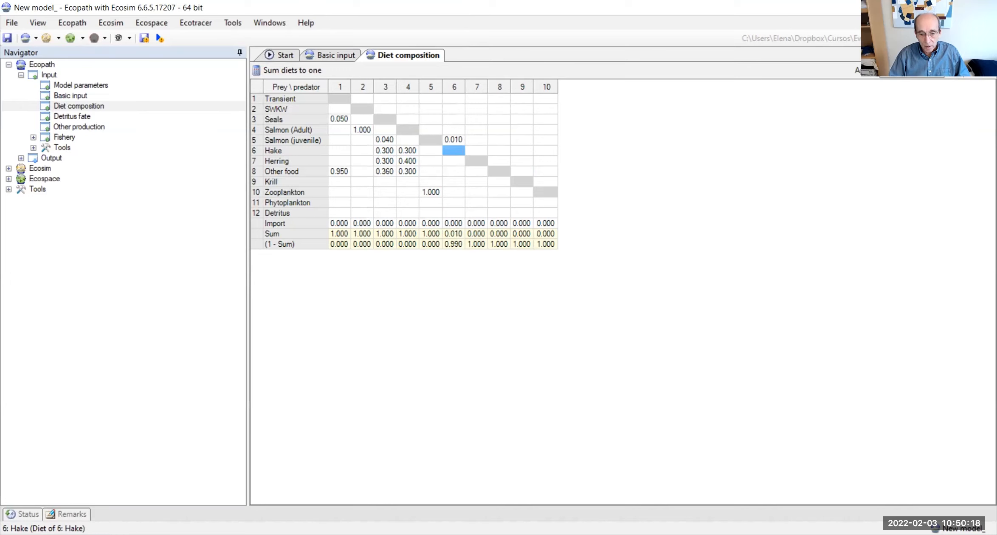
key("Up")
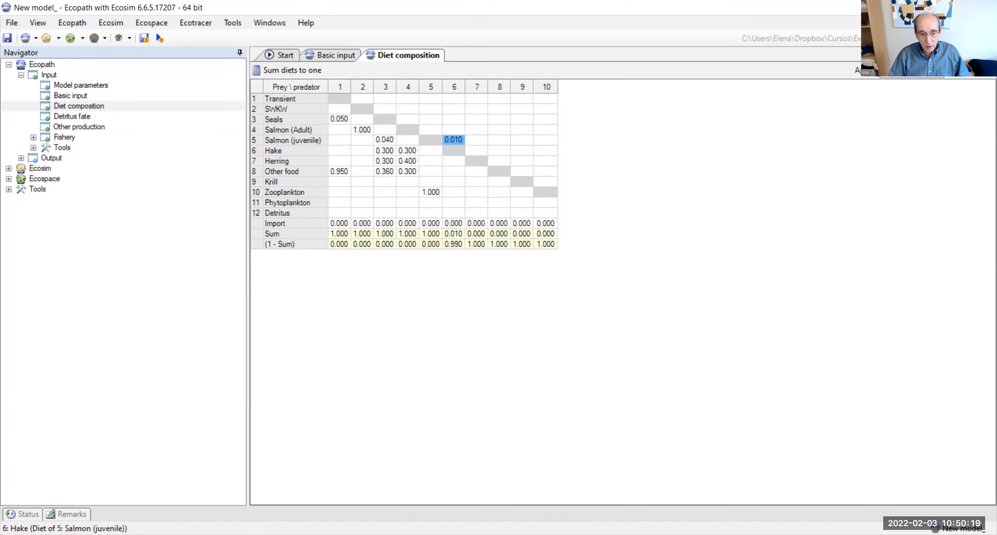
left_click(454, 161)
type("0.4")
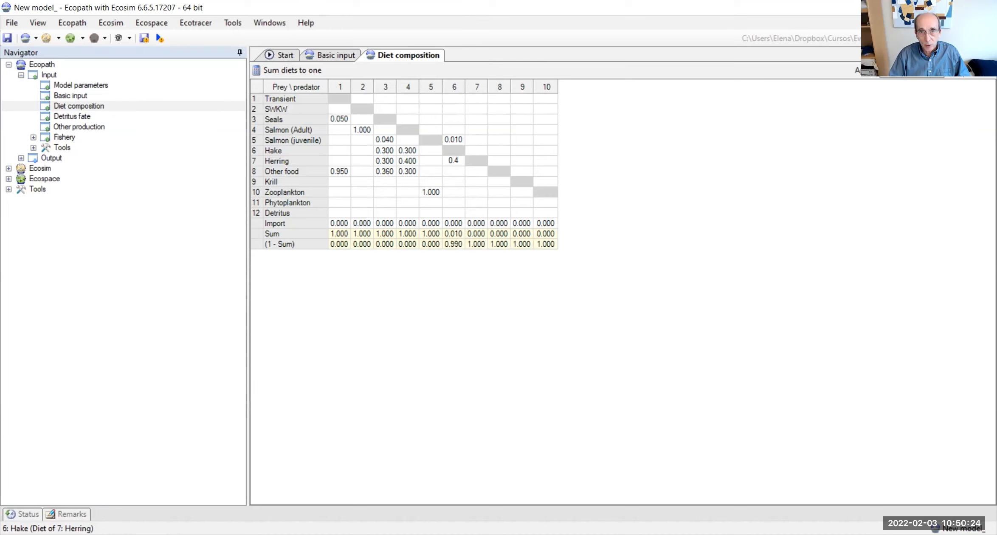
key("Return")
type("0.59")
key("Return")
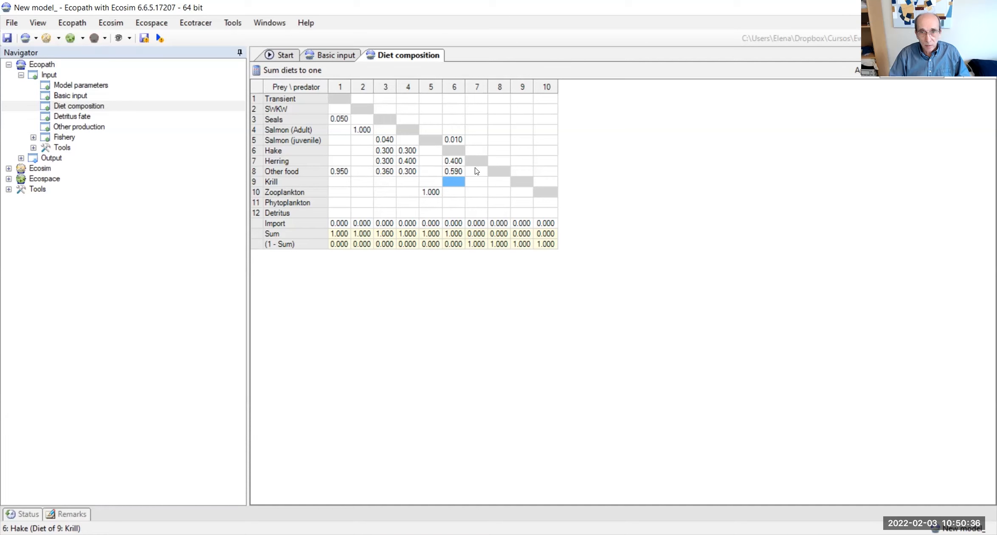
Step: Define the diet of Herring as 0.3 Krill and 0.7 Zooplankton
left_click(476, 182)
type("0.3")
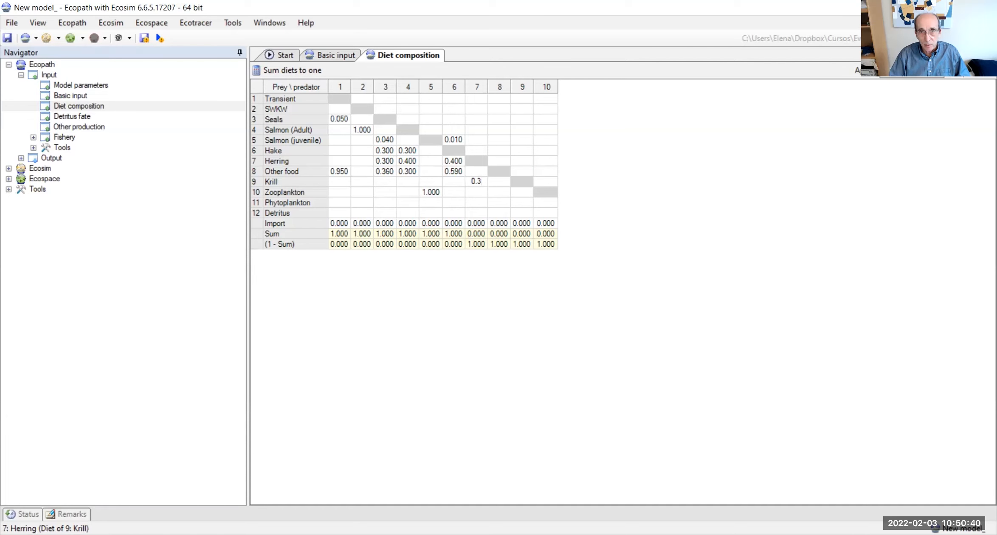
key("Return")
type("0.7")
key("Return")
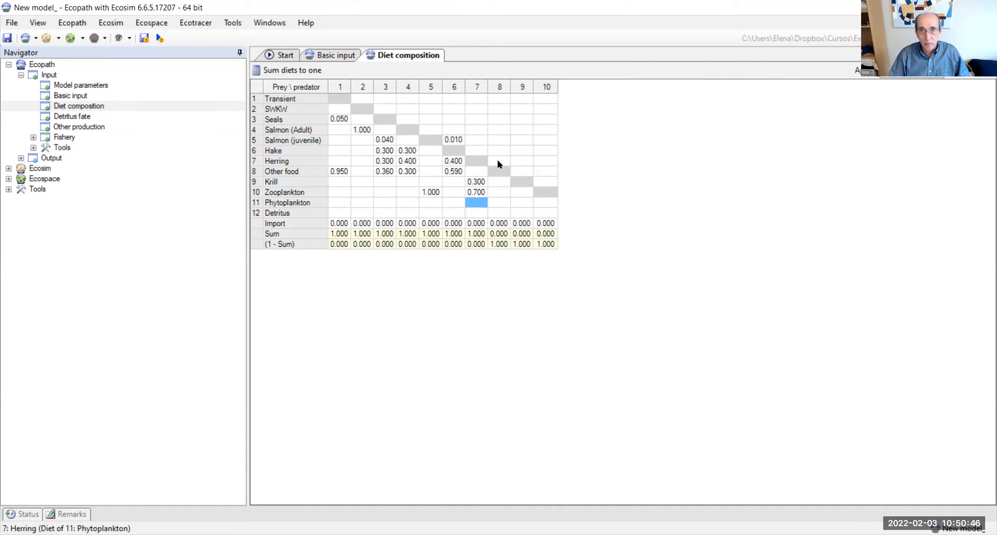
Step: Define the diet of Other food as entirely Detritus, with a proportion of 1
left_click(498, 213)
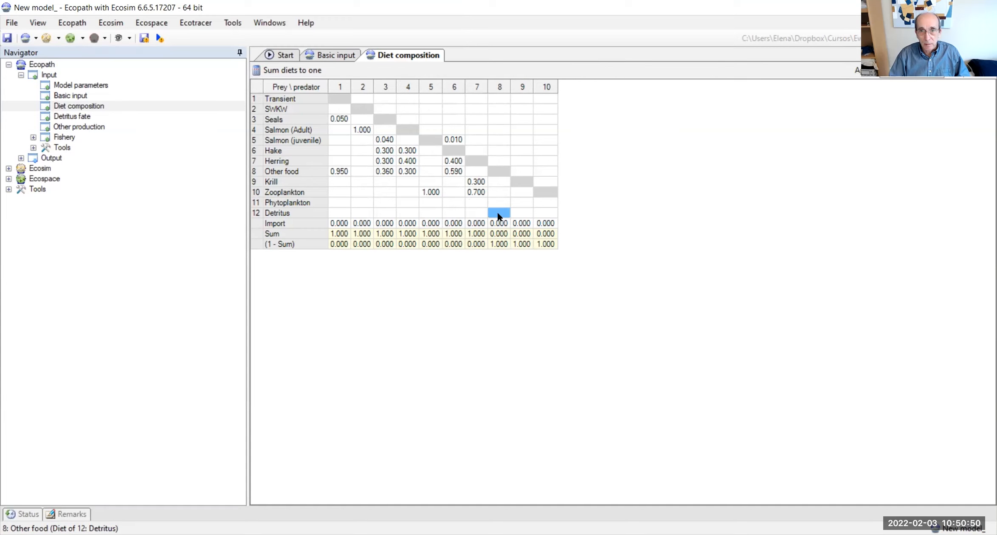
type("1")
key("Return")
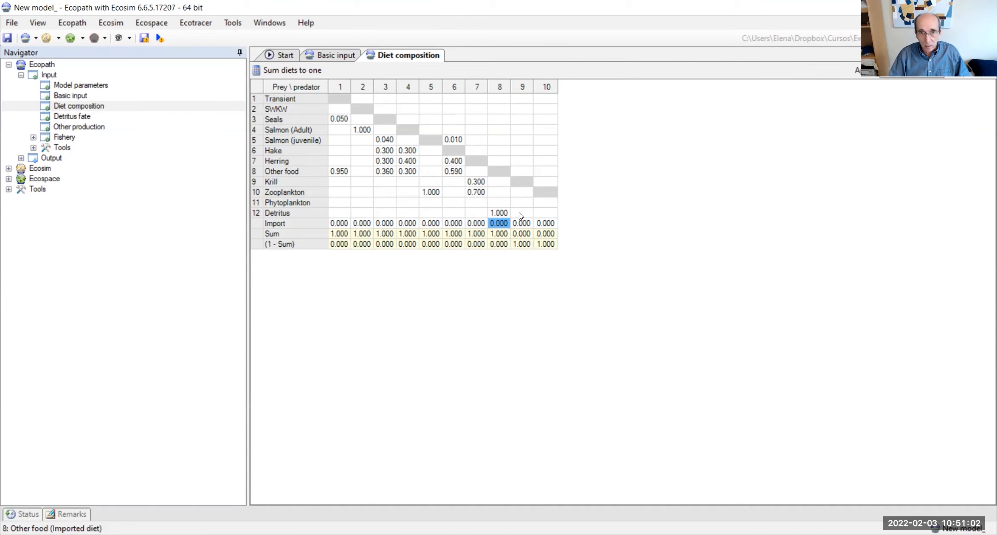
Step: Set the diet of Krill to 1 Zooplankton and the diet of Zooplankton to 1 Phytoplankton
left_click(520, 193)
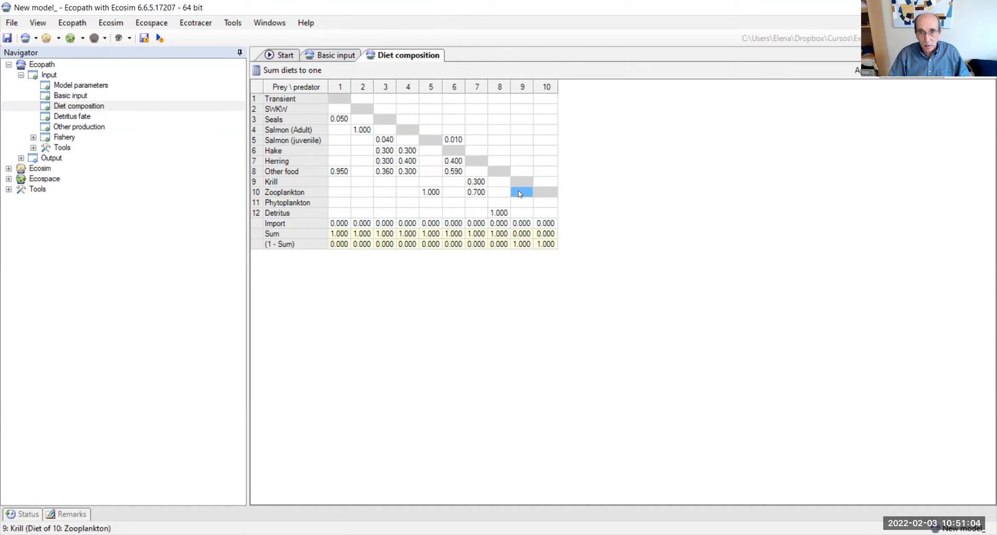
type("1")
key("Return")
left_click(520, 193)
left_click(548, 202)
key("Return")
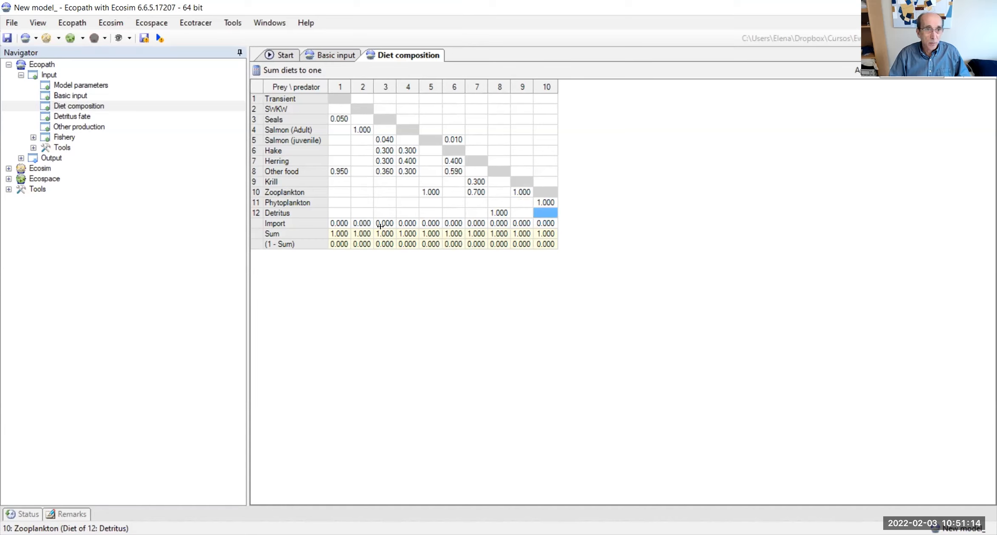
Step: Open the fishery landings input and set the Fleet1 landings of Salmon (Adult) to 1 t/km²/year
double_click(57, 138)
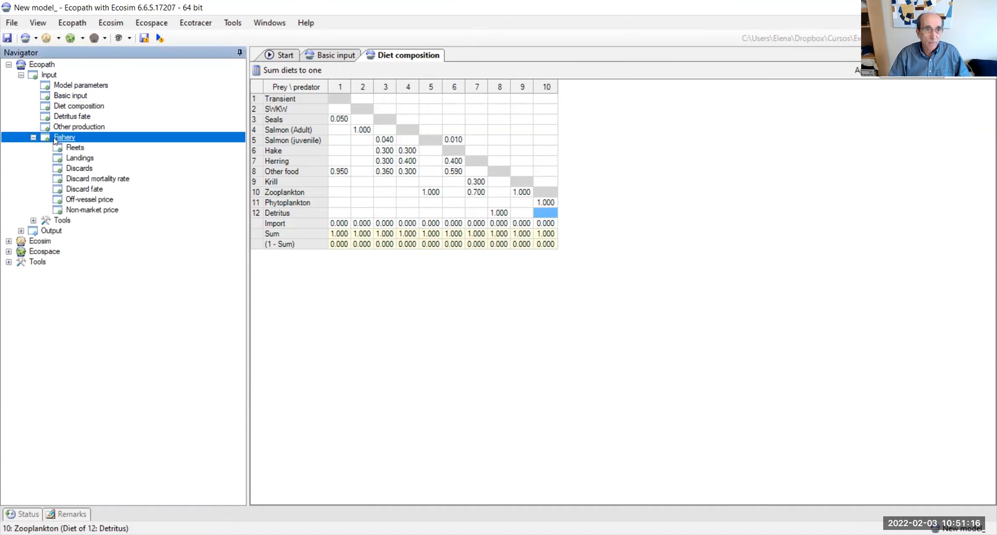
left_click(78, 148)
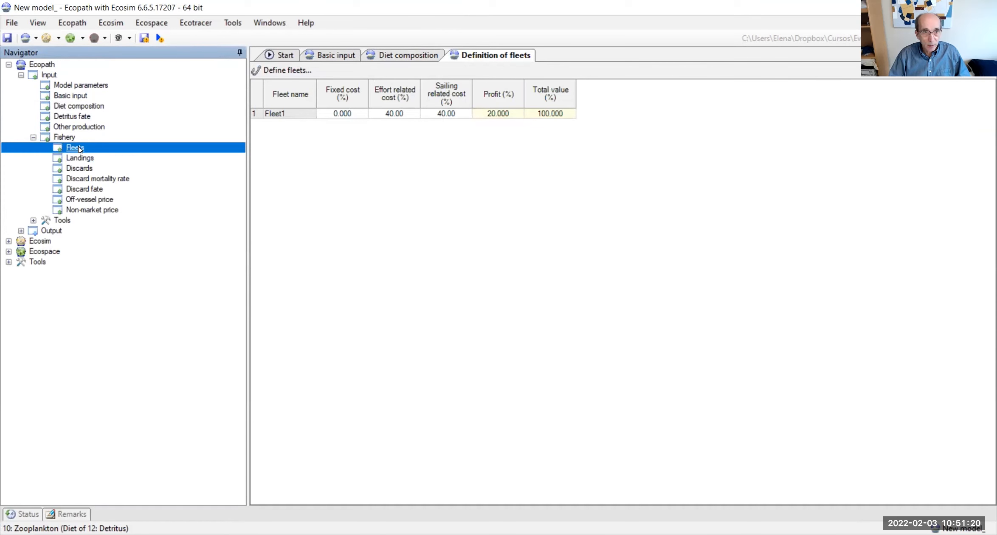
left_click(80, 158)
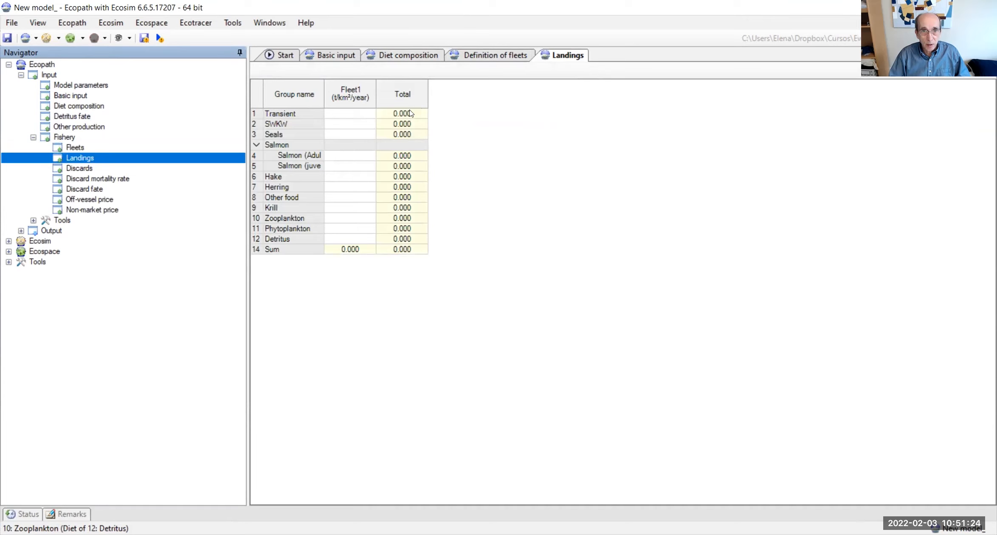
left_click(363, 114)
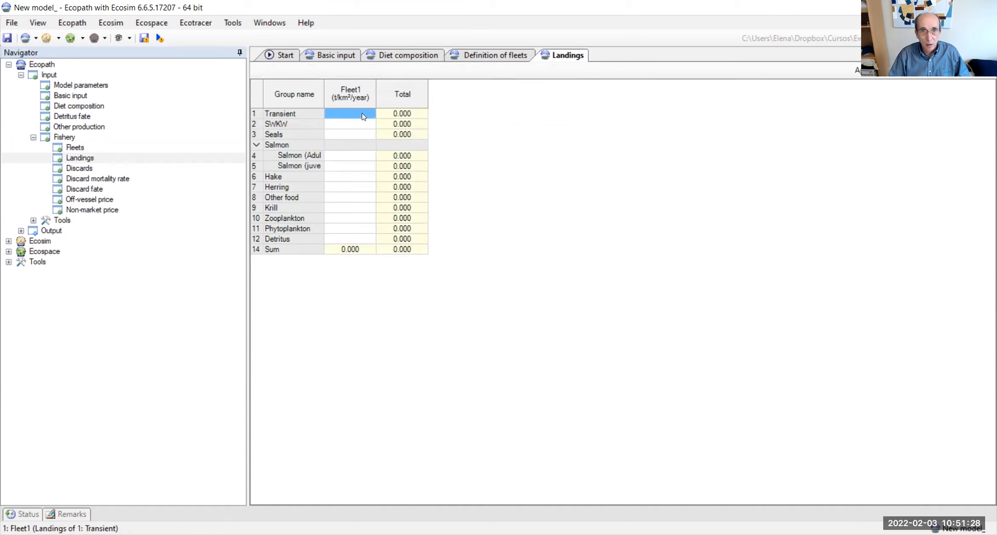
key("Down")
key("Down")
key("Down")
key("Down")
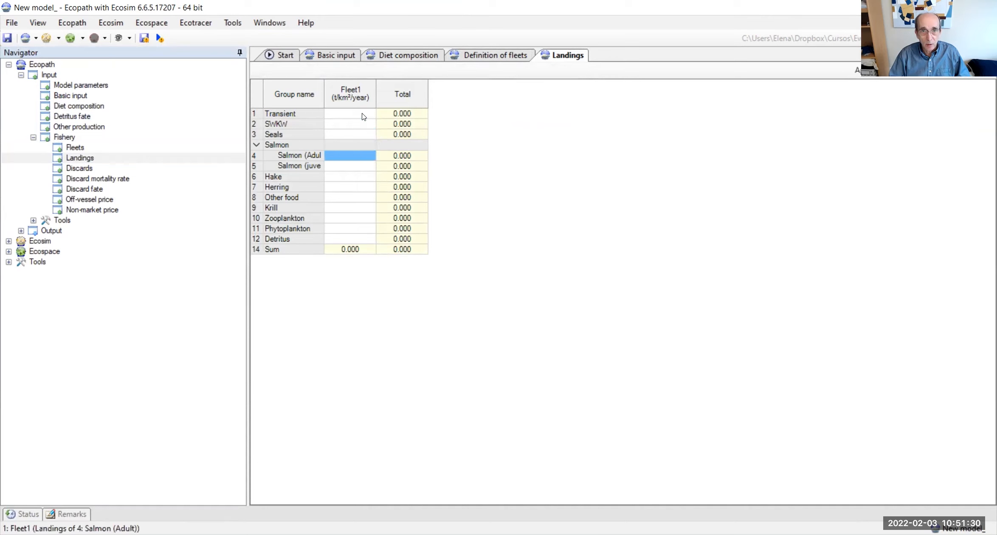
type("1")
key("Return")
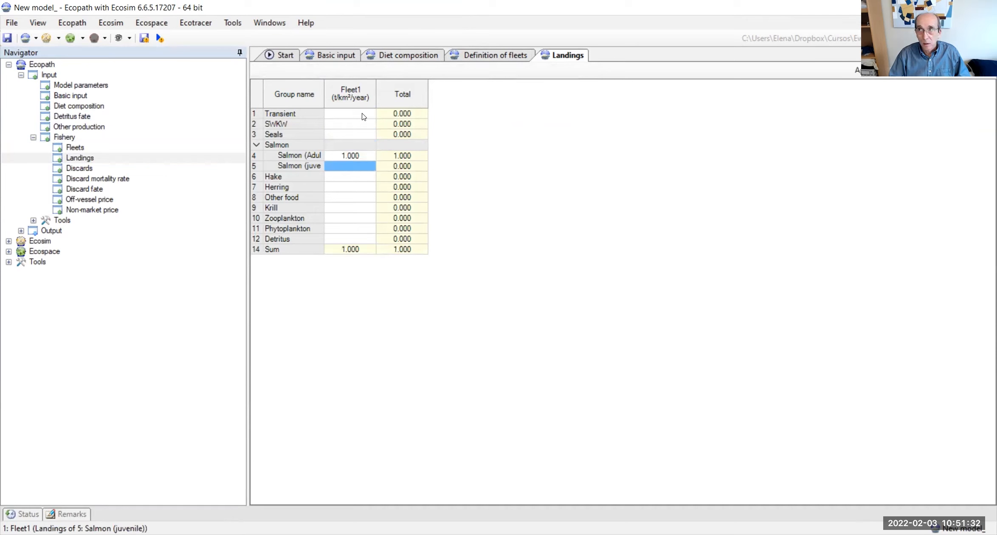
Step: Set the Fleet1 landings of Hake and Herring to 1 t/km²/year each and save the model
key("Down")
key("Down")
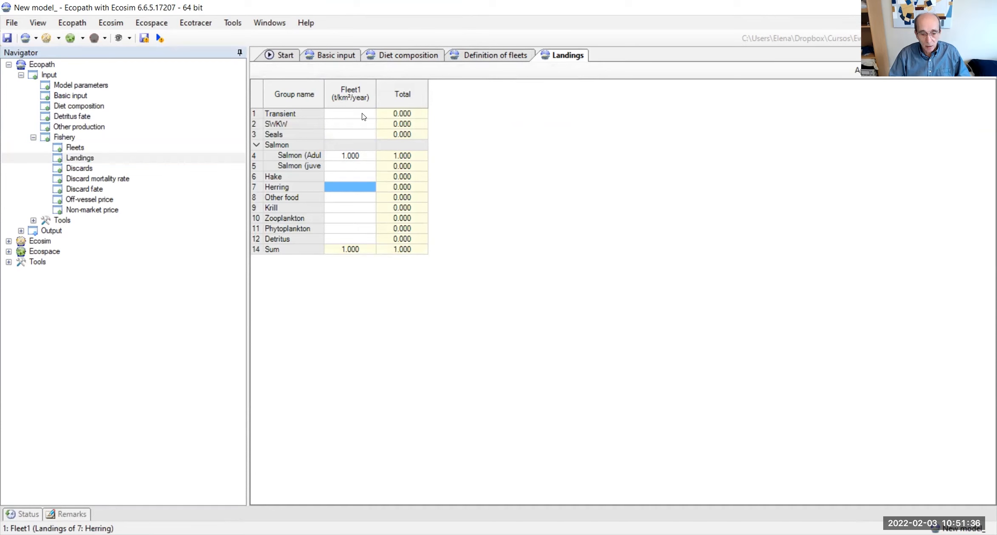
key("Up")
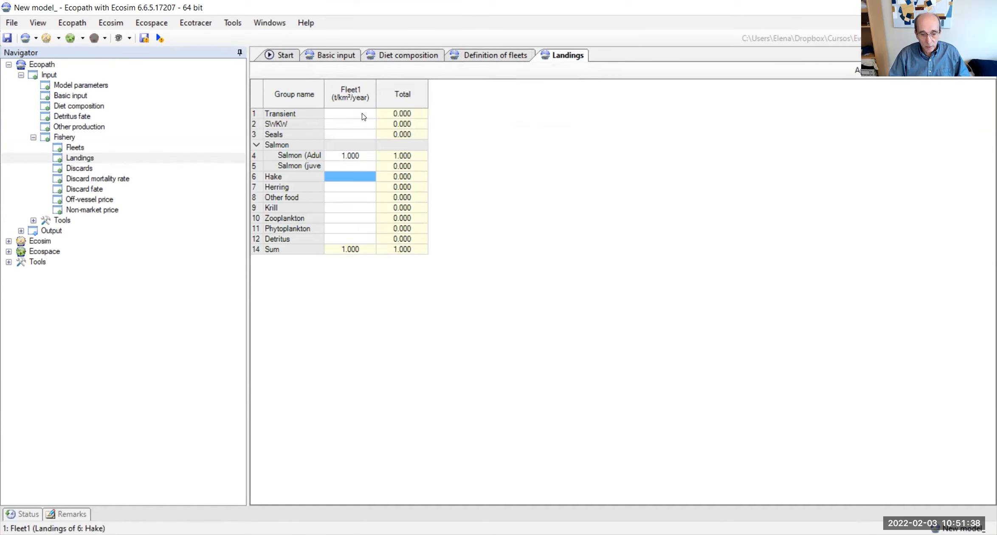
type("1")
key("Return")
type("1")
key("Return")
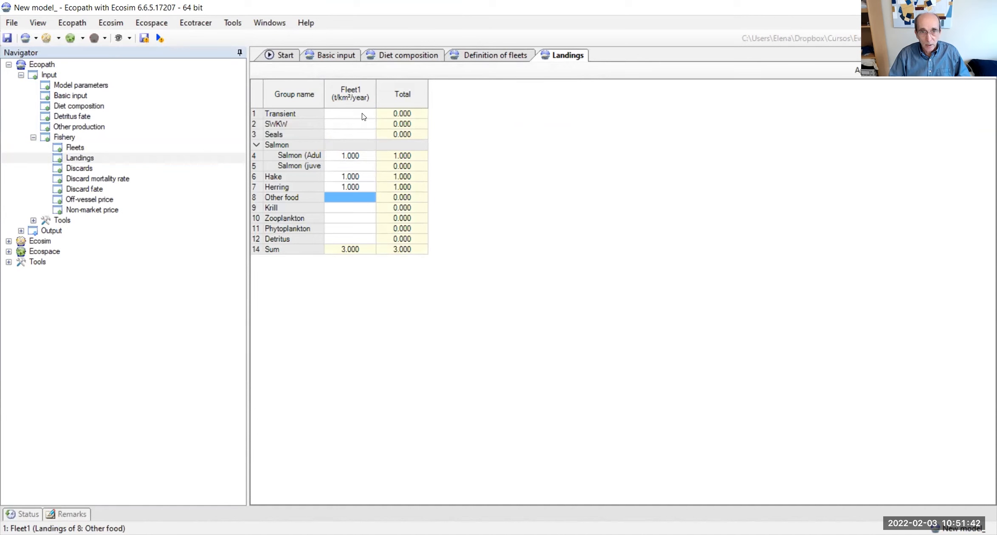
left_click(5, 43)
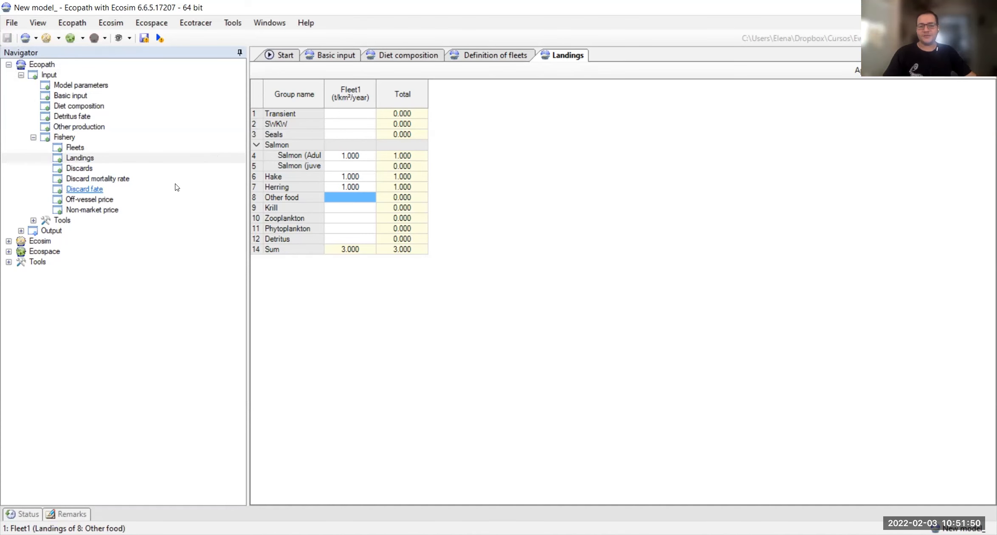
Step: In the Salmon multi-stanza settings, make Salmon (Adult) the leading biomass group with a biomass of 4 t/km²
left_click(78, 95)
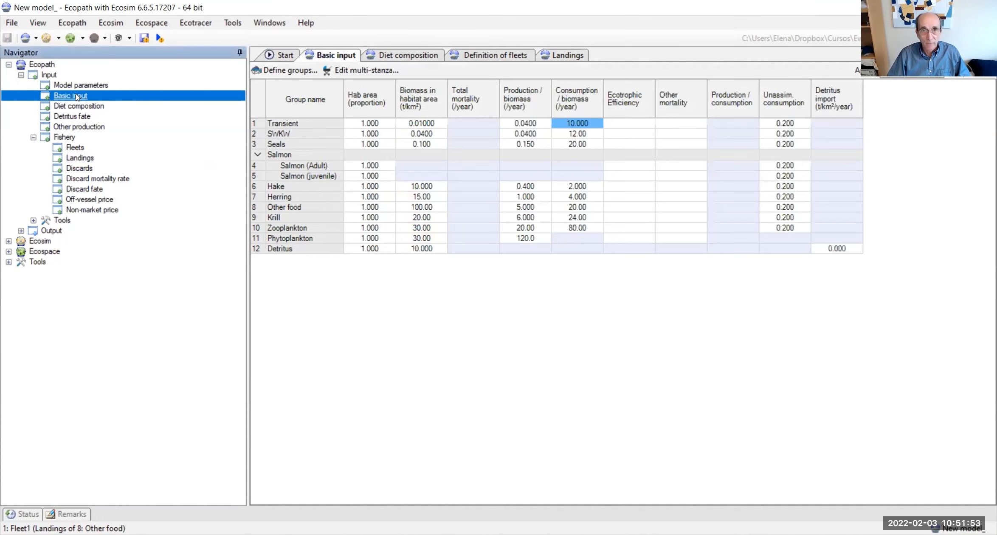
left_click(346, 71)
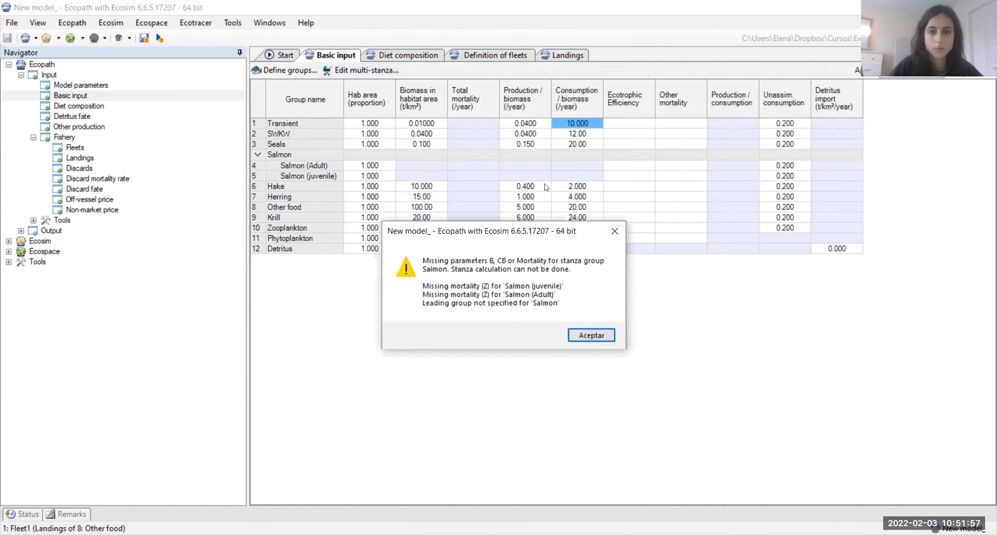
left_click(587, 337)
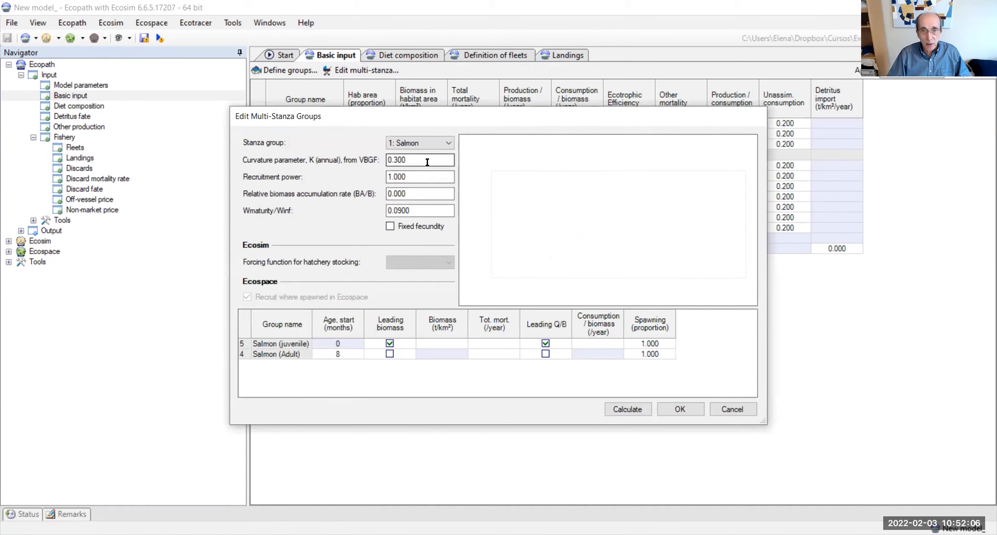
left_click(390, 353)
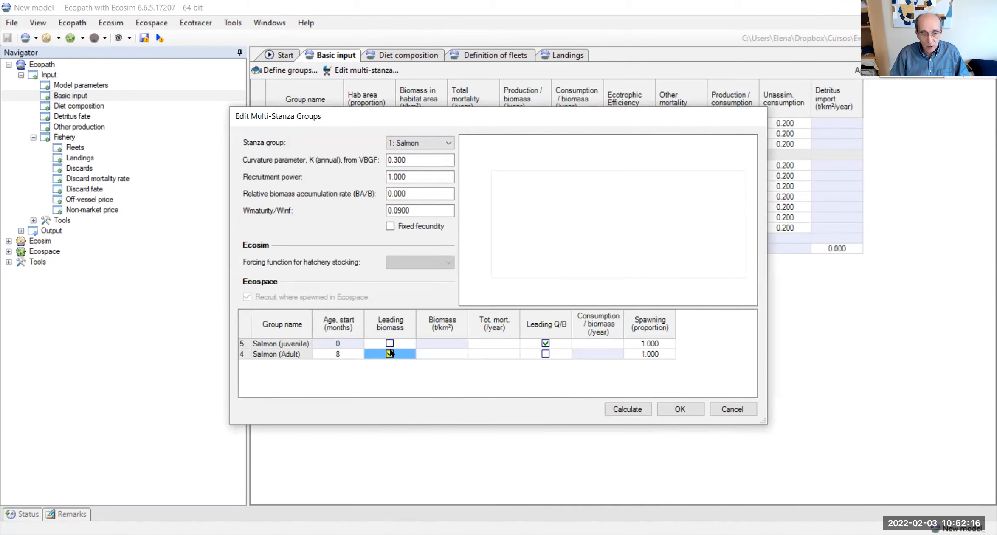
left_click(429, 353)
type("4")
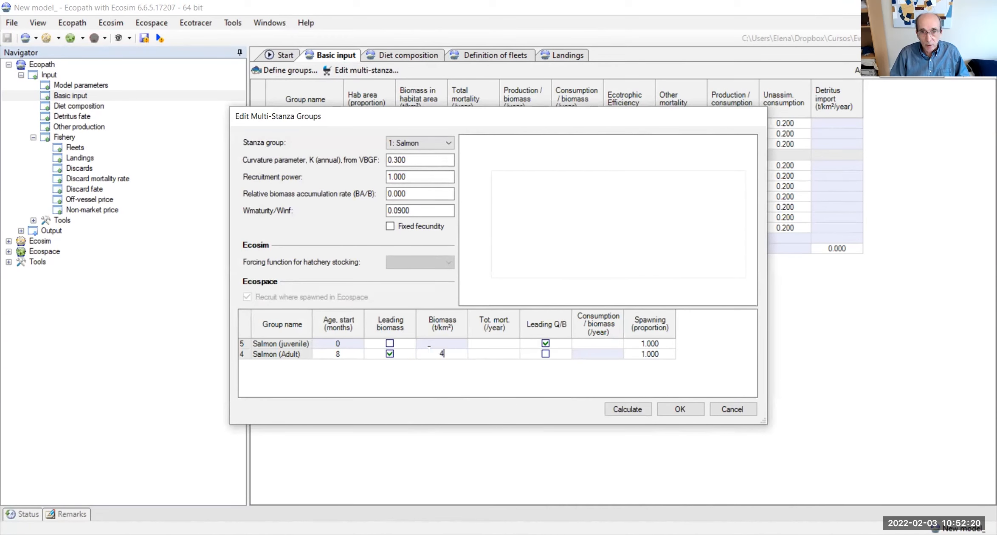
key("Return")
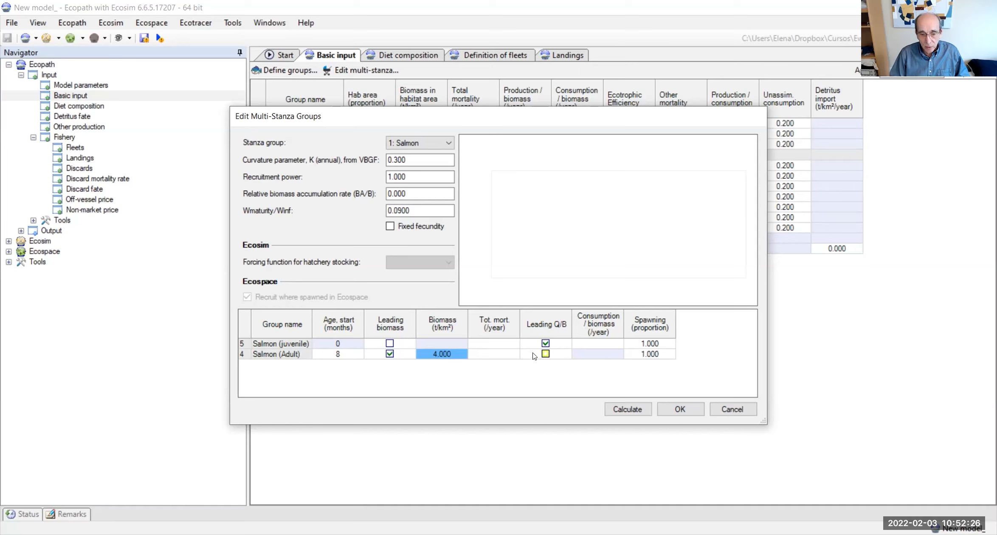
Step: Set the total mortality to 1 per year for Salmon (Adult) and 4 per year for Salmon (juvenile)
left_click(508, 346)
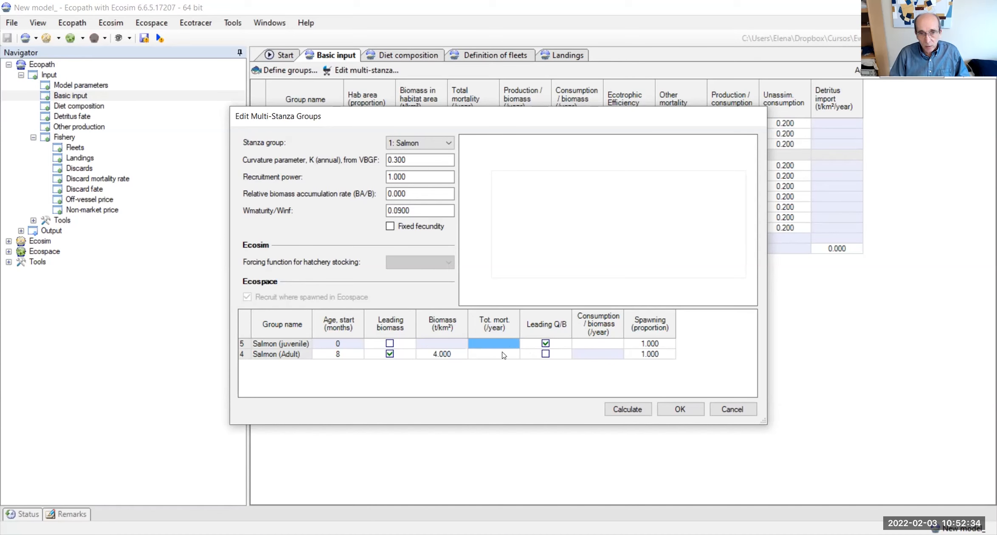
left_click(503, 354)
type("1")
left_click(499, 347)
type("4")
left_click(519, 374)
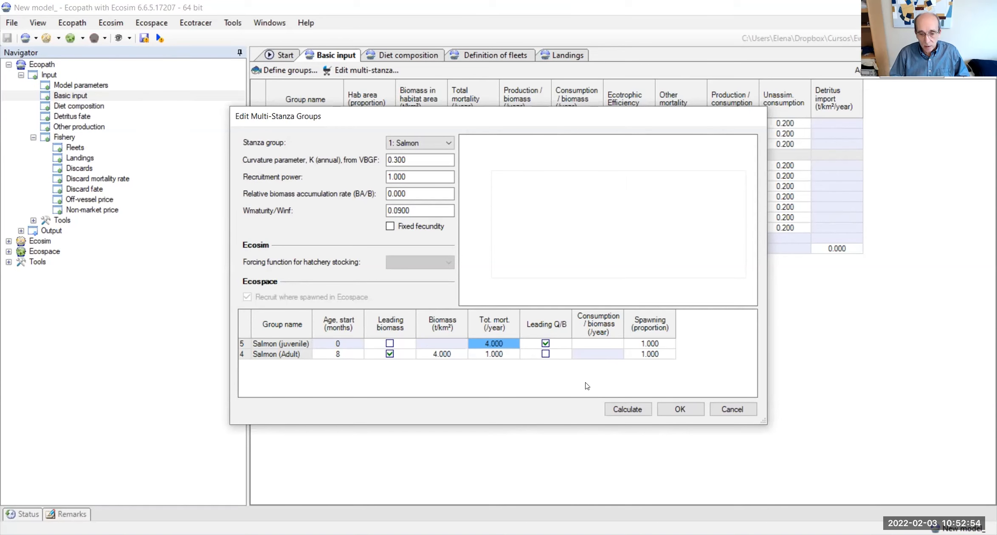
Step: Make Salmon (Adult) the leading Q/B group with a consumption/biomass of 4 per year, then calculate and accept the stanza parameters
left_click(617, 346)
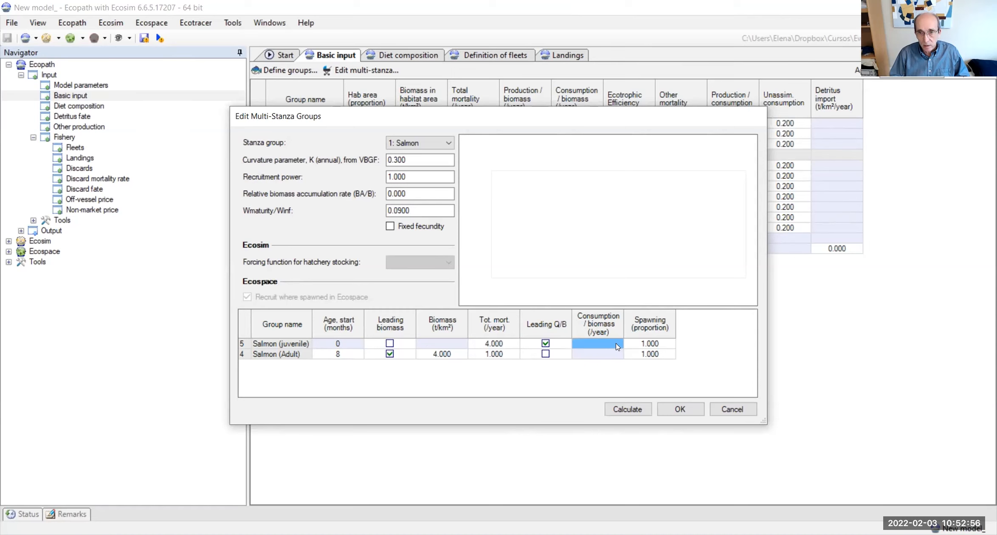
left_click(604, 357)
left_click(546, 354)
left_click(586, 356)
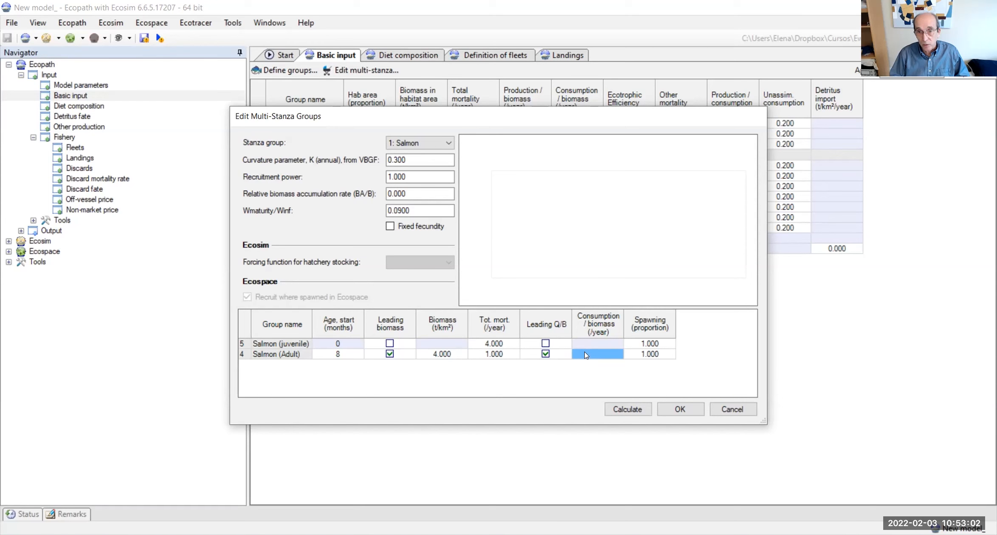
left_click(586, 356)
type("4")
key("Return")
left_click(627, 409)
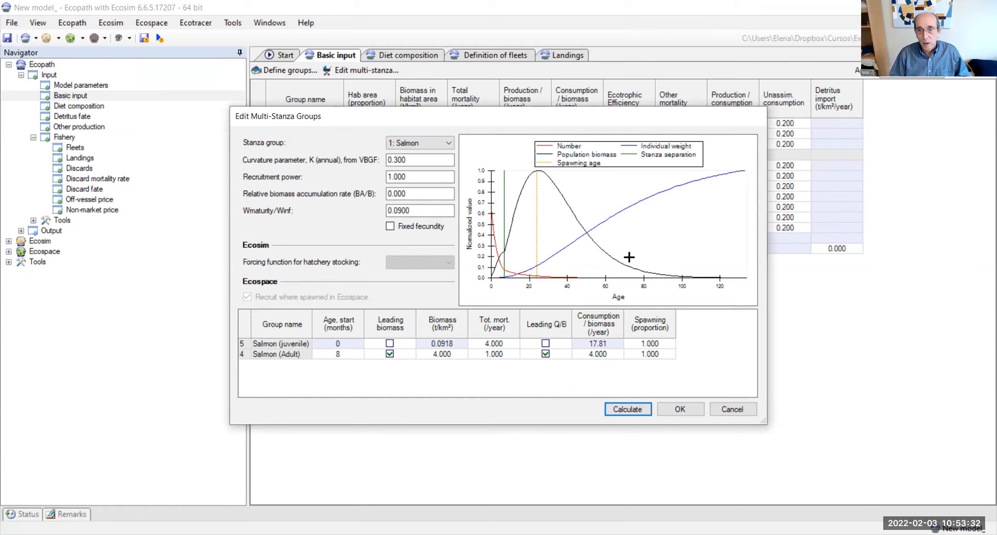
left_click(671, 410)
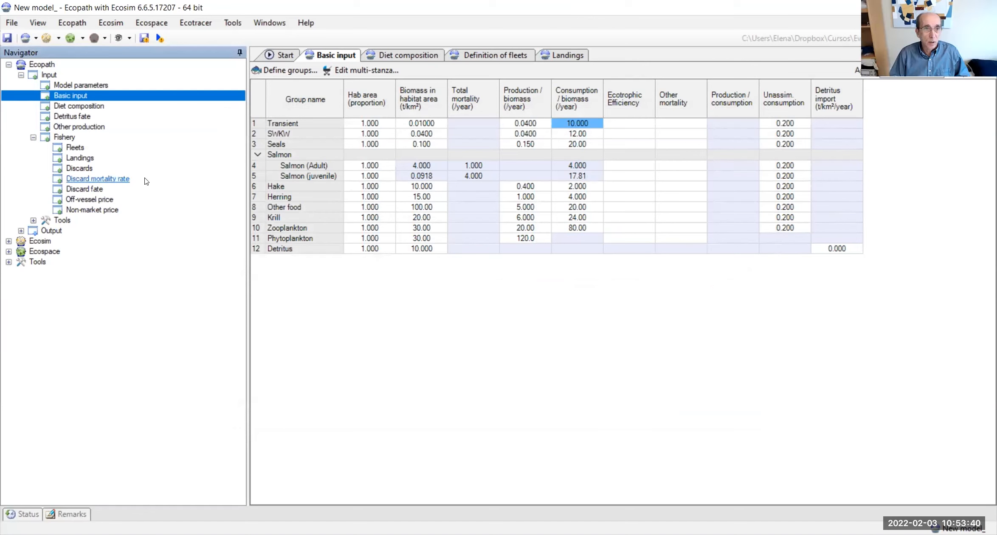
Step: Open the Ecopath basic estimates output to check the mass balance of the functional groups
left_click(20, 231)
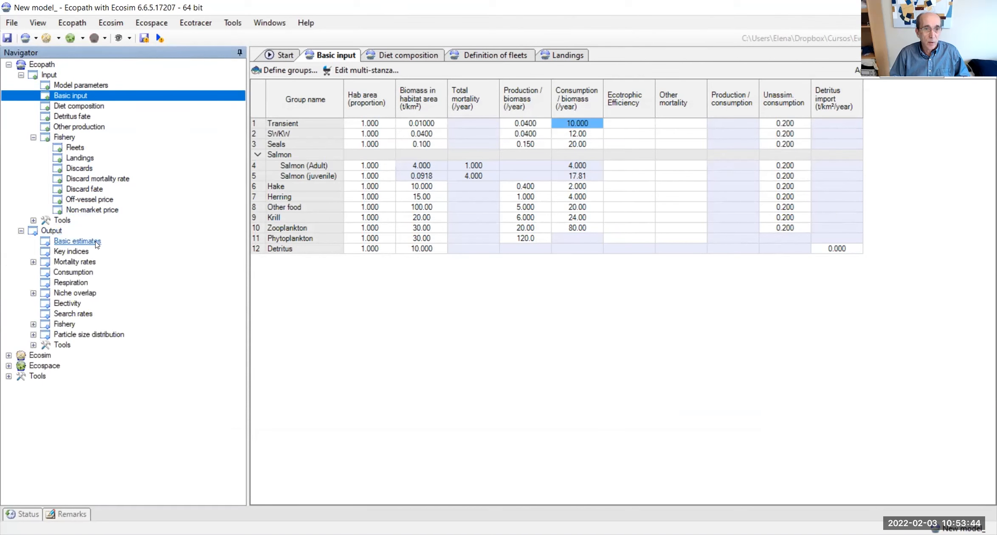
left_click(95, 242)
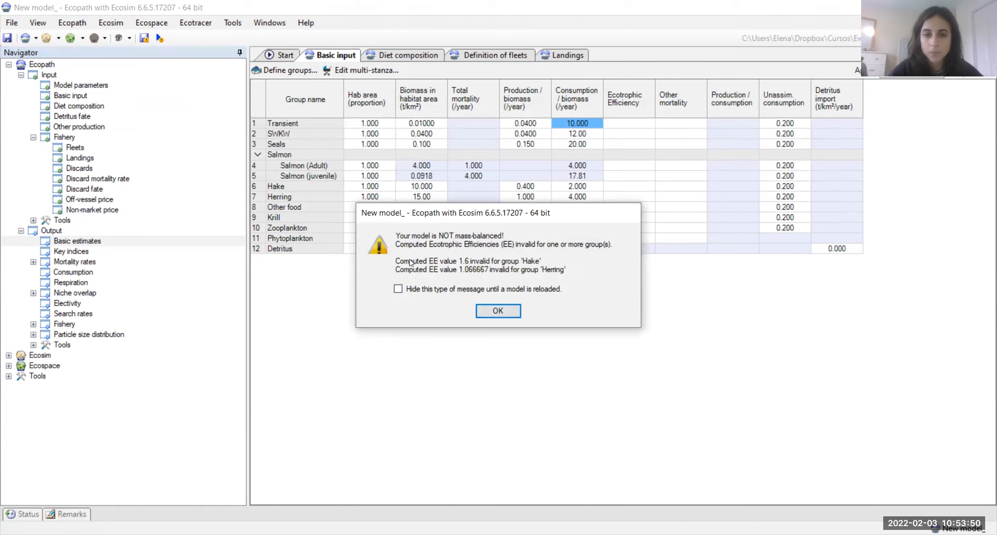
left_click(501, 311)
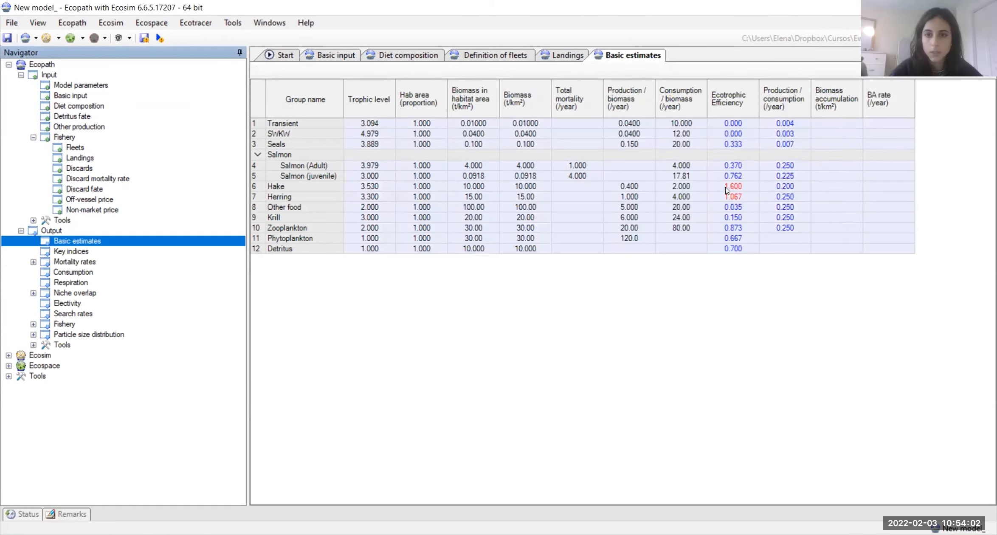
Step: Examine the mortalities and predation mortality rates, focusing on Hake as prey and Salmon (Adult) as predator
double_click(71, 263)
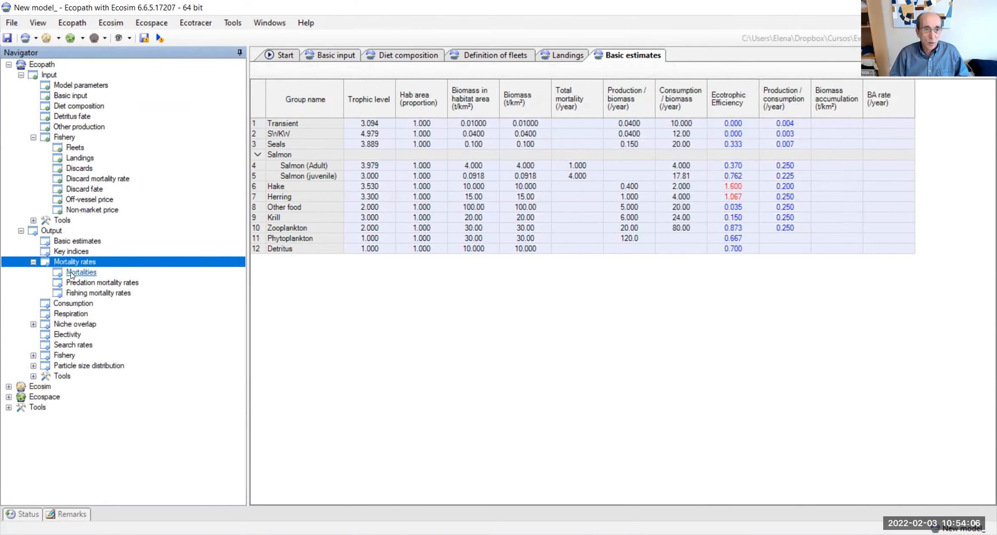
left_click(72, 273)
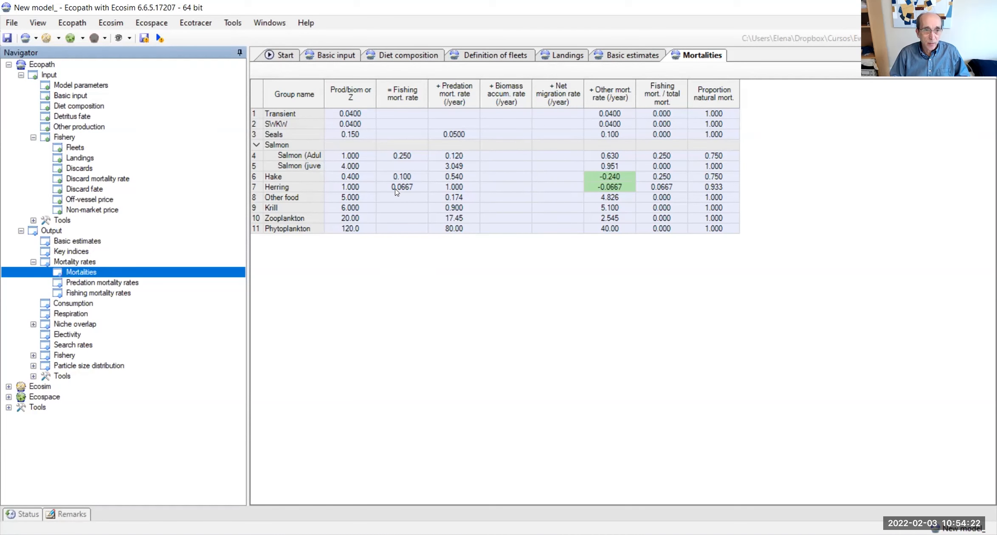
left_click(136, 283)
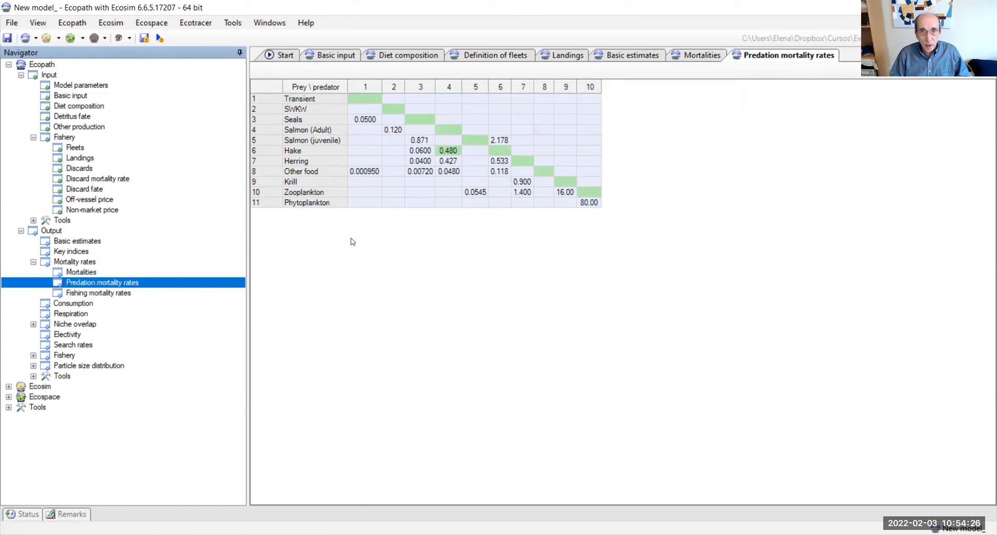
left_click(254, 152)
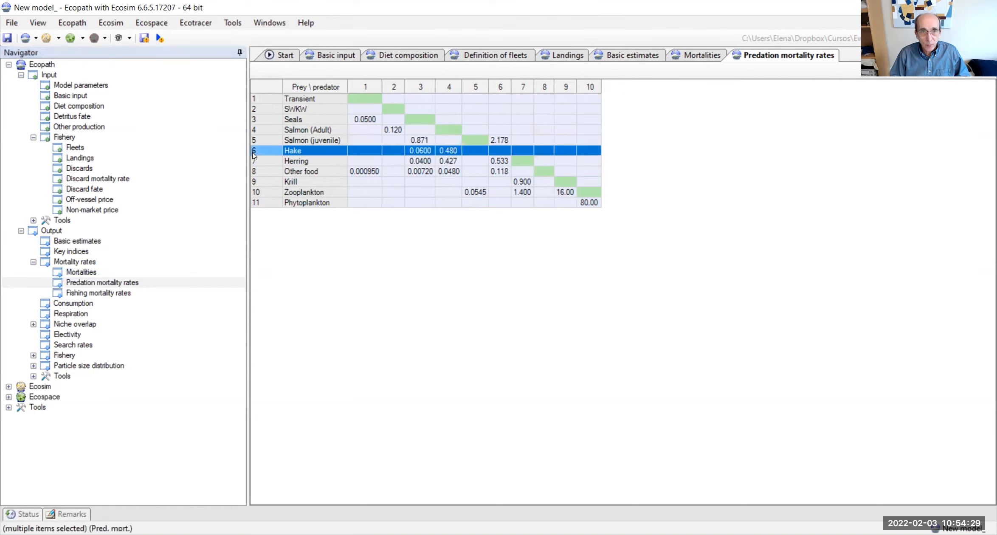
left_click(452, 89)
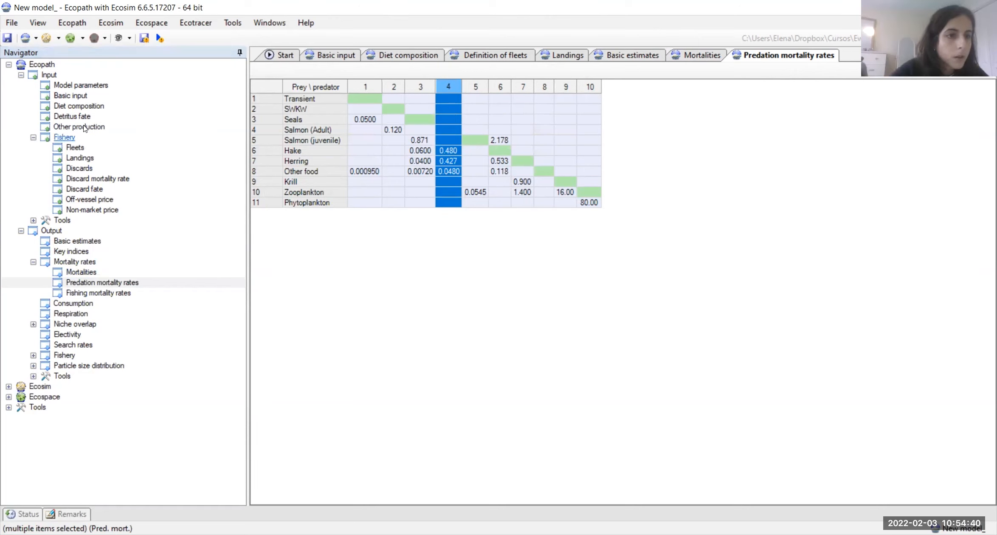
Step: In the diet composition, remove Hake from the Salmon (Adult) diet and set its Krill share to 0.3
left_click(60, 108)
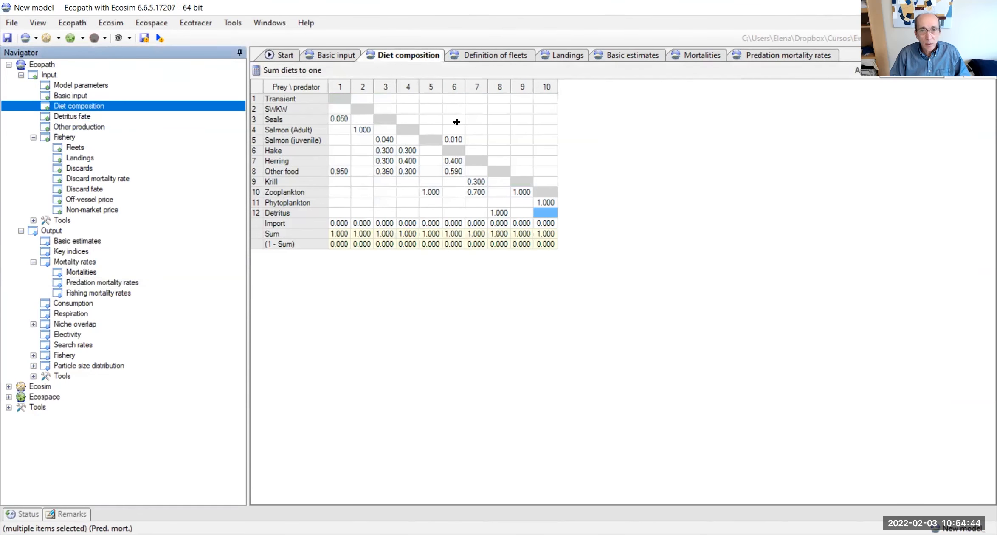
left_click(409, 86)
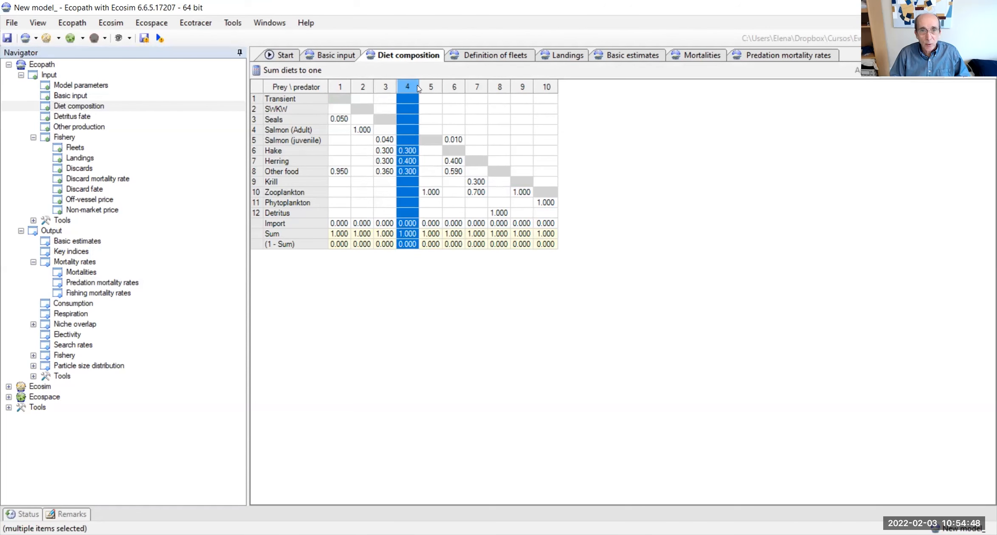
left_click(402, 150)
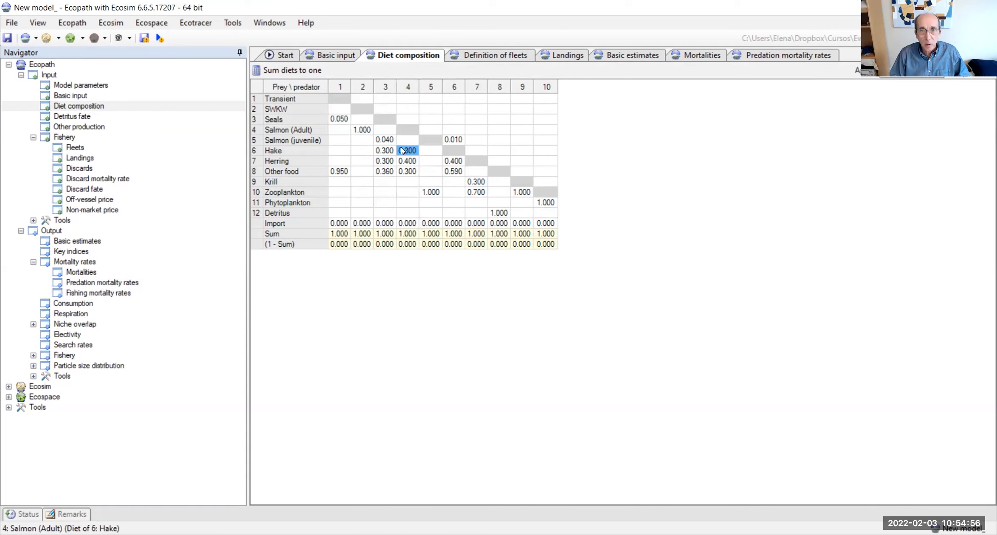
key("Delete")
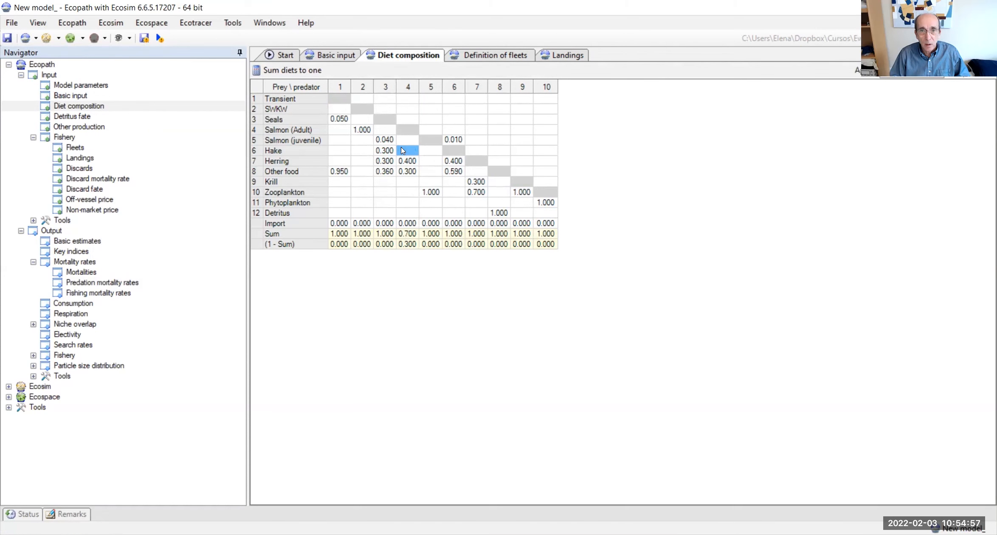
left_click(404, 181)
type("0.3")
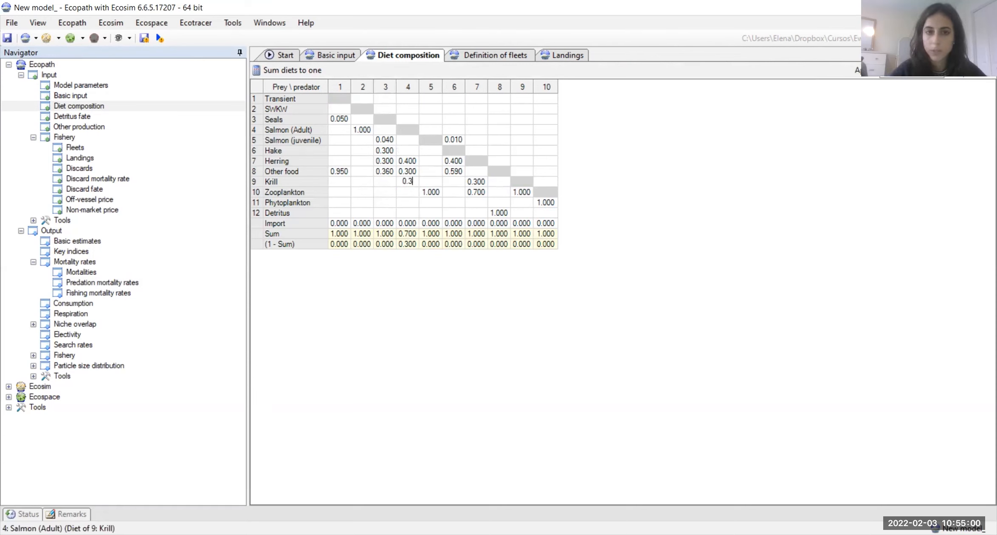
key("Return")
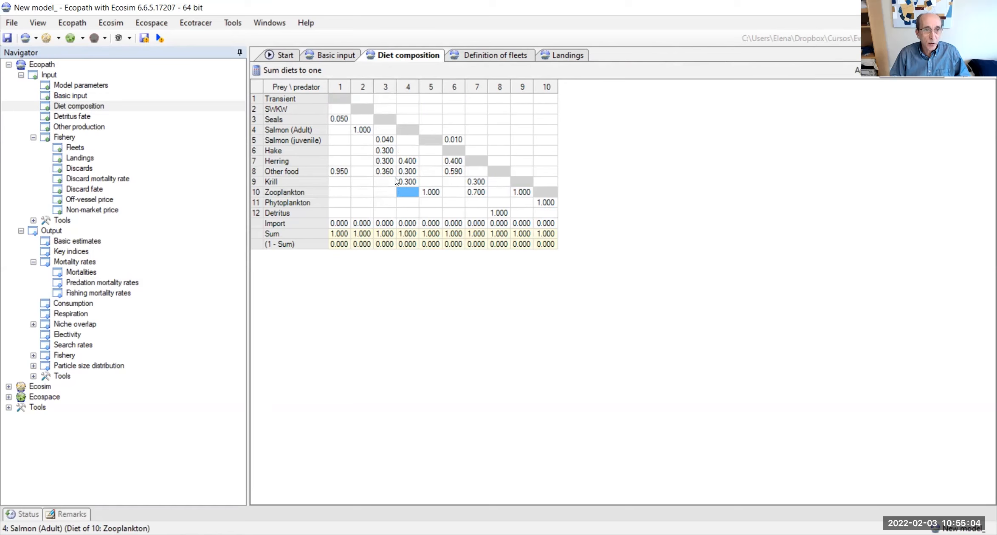
Step: In the basic input, set Herring's biomass in habitat area to 20 t/km²
left_click(79, 97)
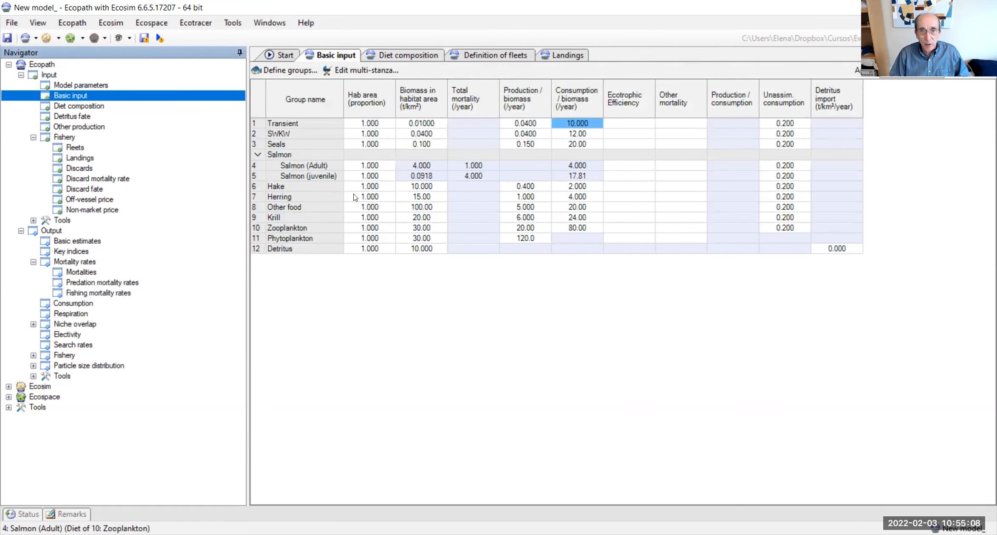
left_click(419, 198)
type("20")
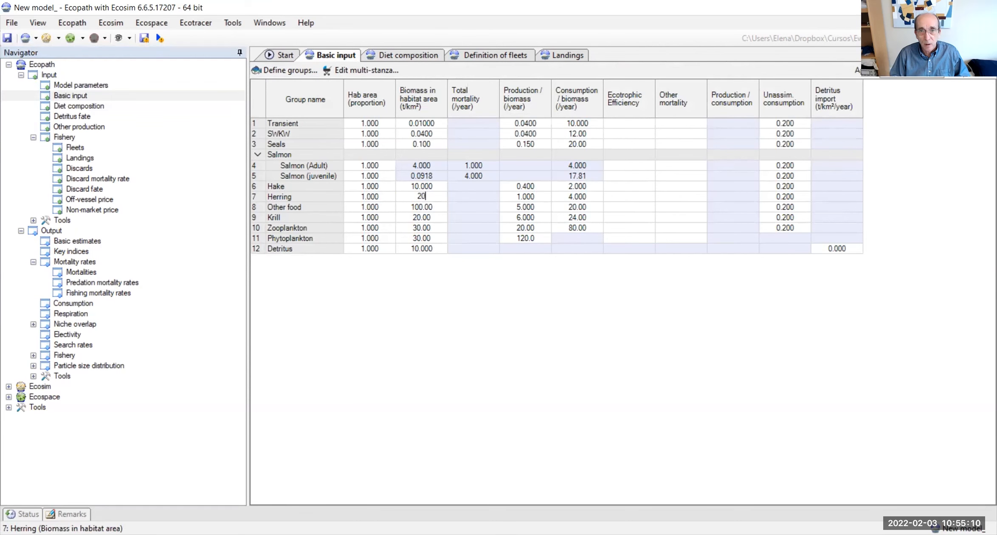
key("Return")
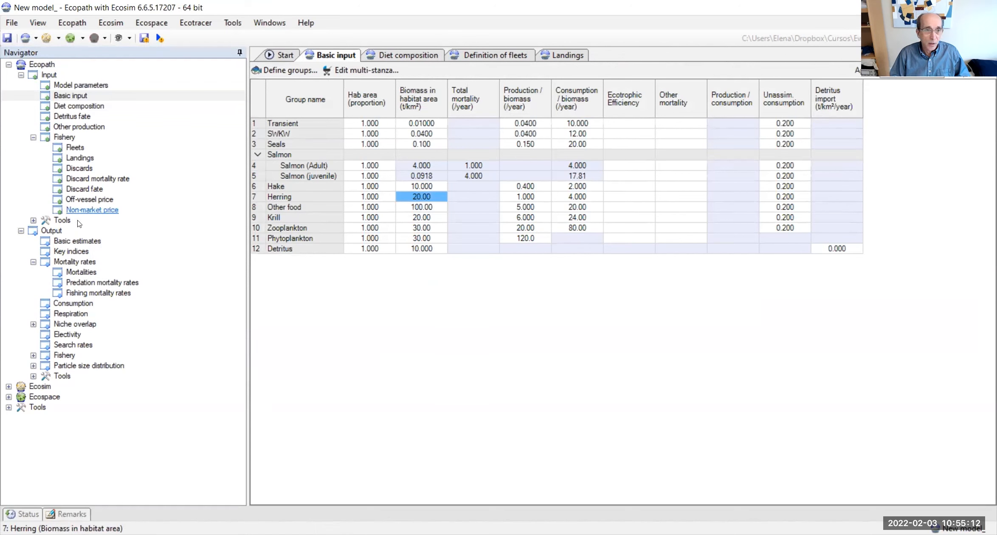
Step: Recheck the mass balance in the basic estimates and save the model
left_click(73, 245)
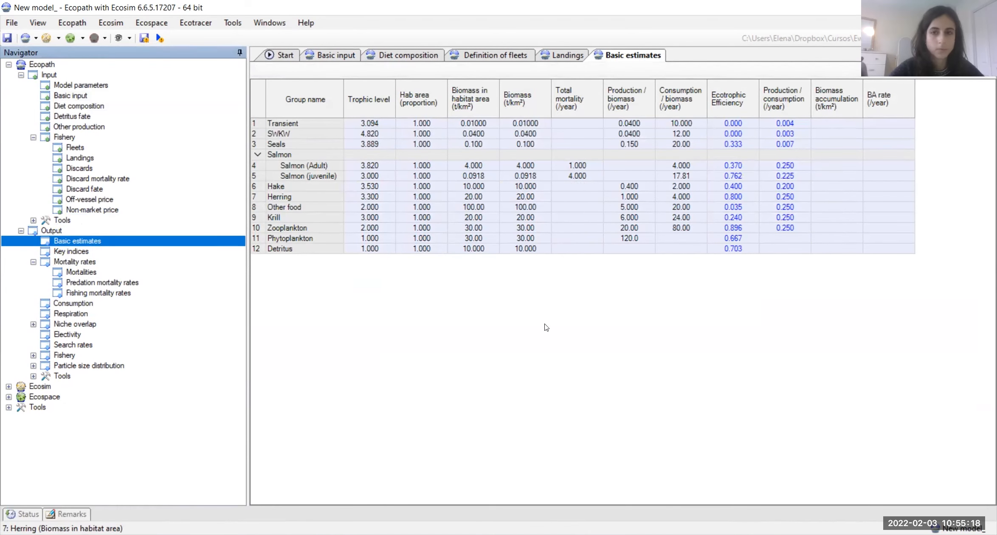
left_click(9, 39)
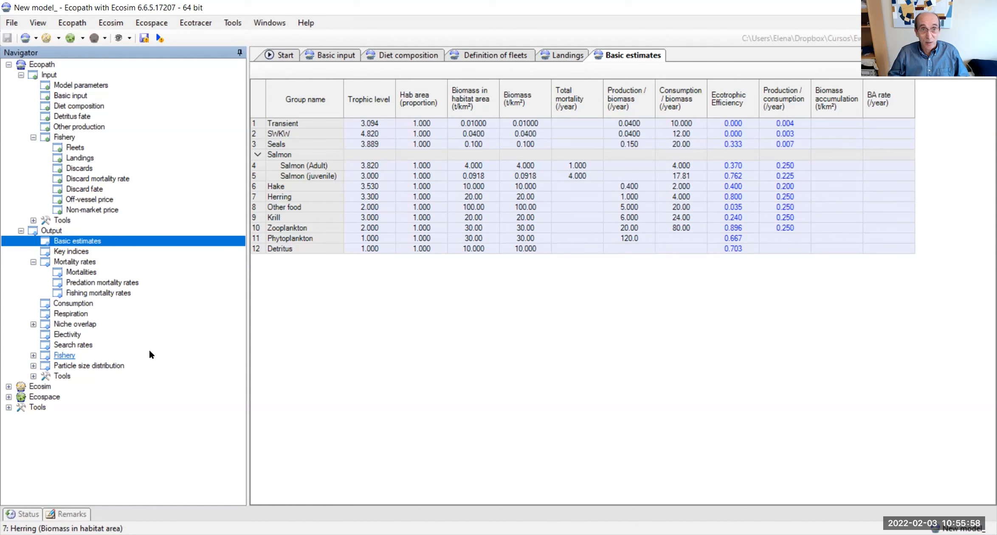
Step: Create an Ecosim scenario with the default name New Ecosim scenario and run the baseline simulation
left_click(8, 386)
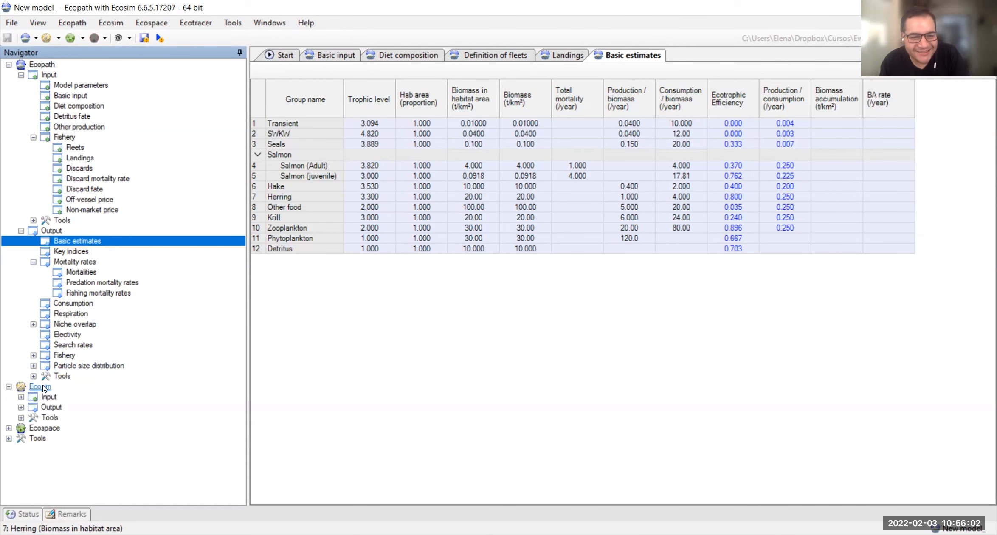
left_click(21, 396)
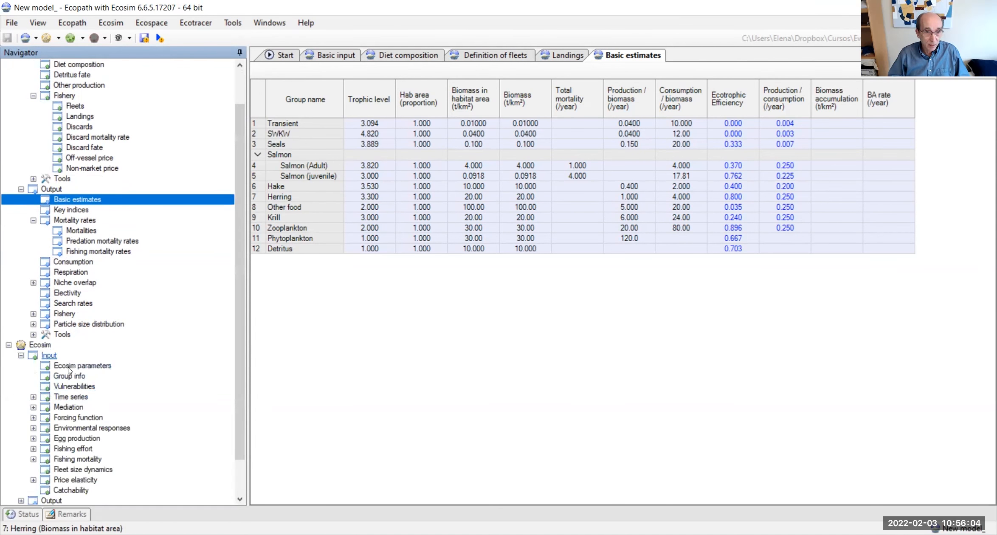
scroll(37, 356, "down", 2)
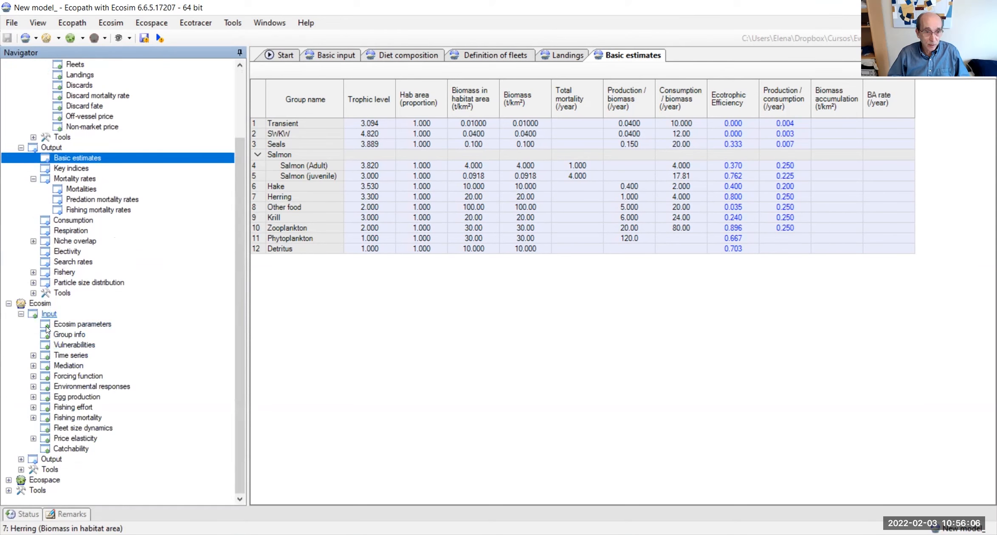
double_click(51, 459)
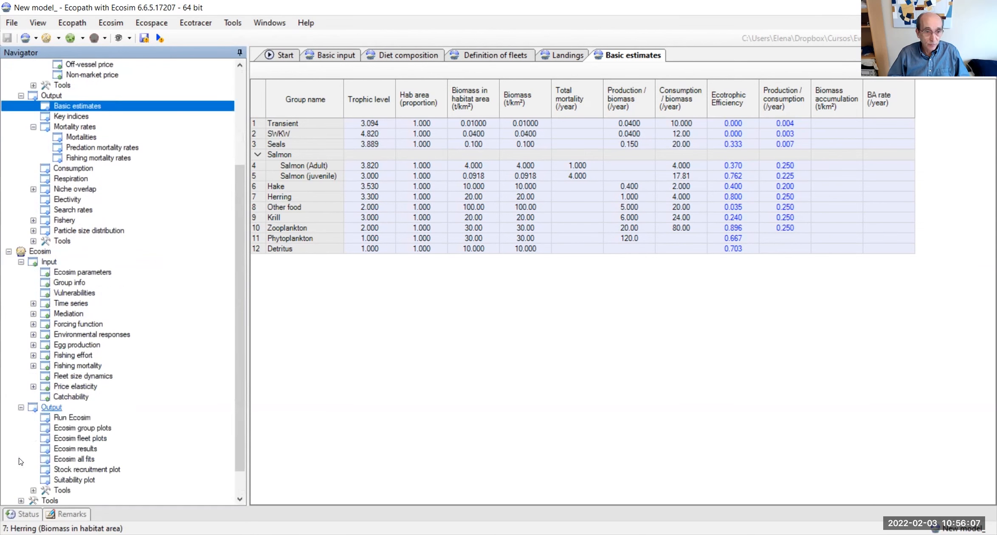
left_click(71, 419)
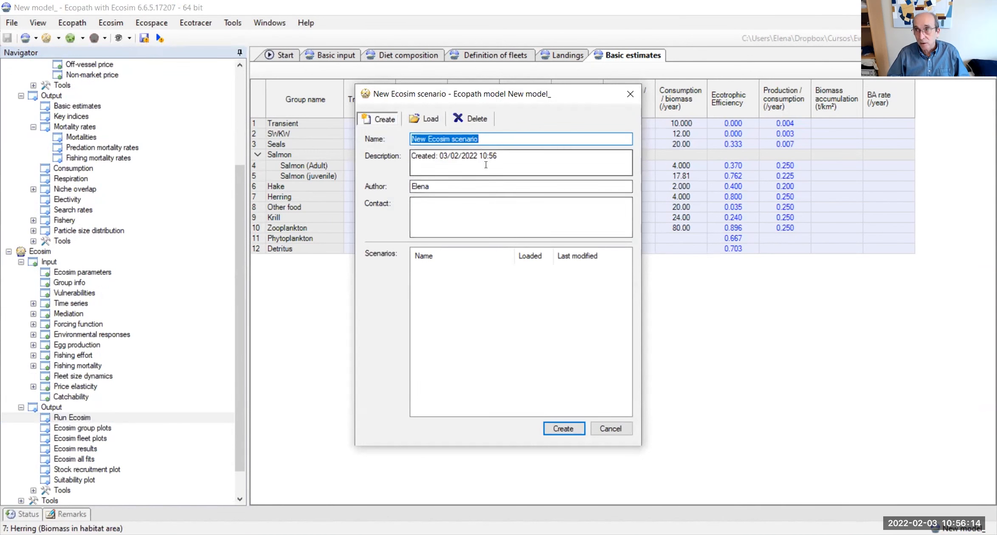
left_click(563, 428)
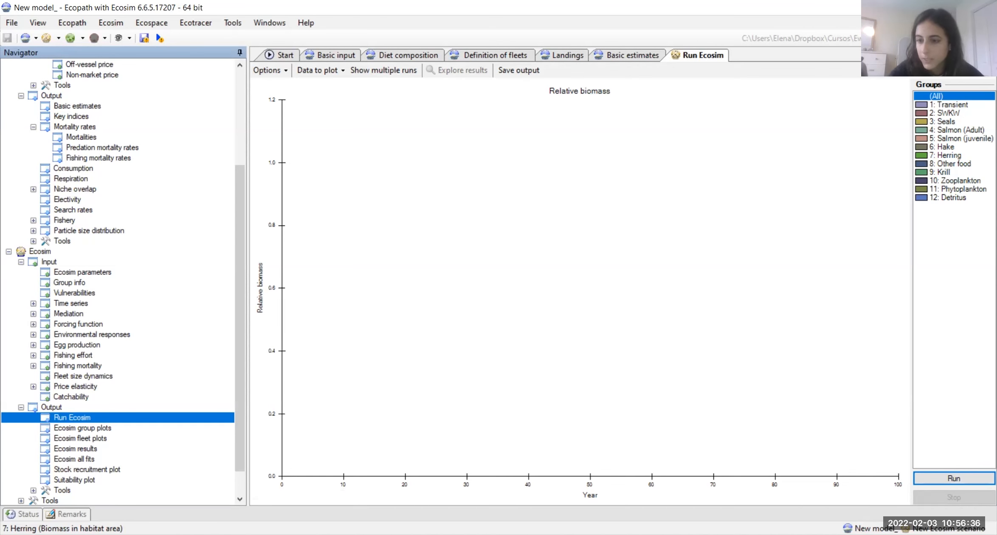
left_click(952, 477)
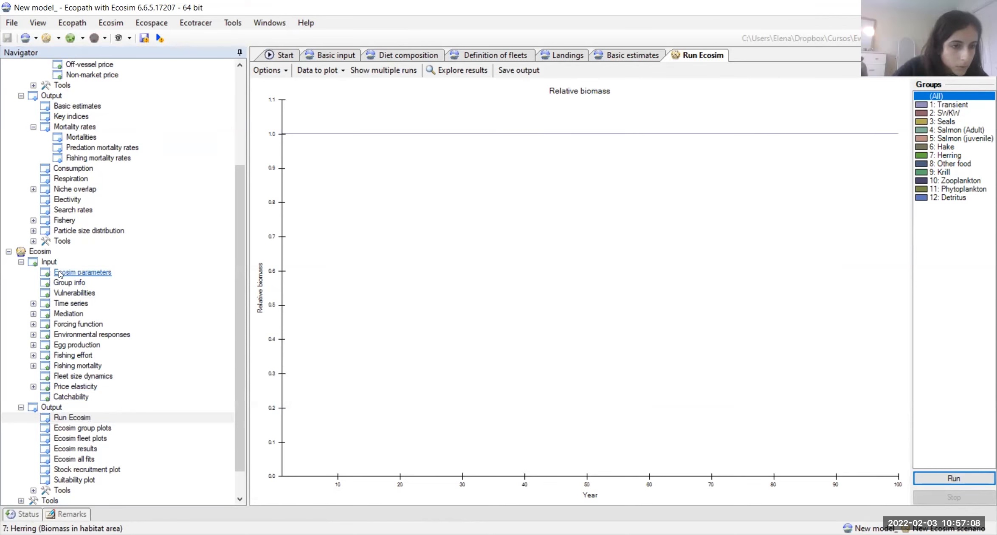
Step: Sketch a fishing mortality curve for Seals from about year 11 to year 86, rising unevenly to about 0.25
left_click(68, 365)
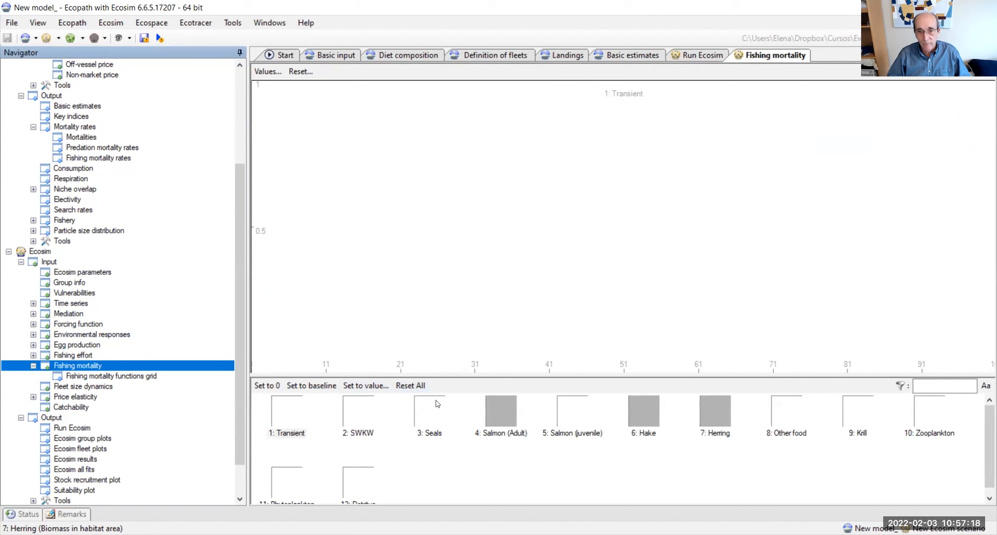
left_click(431, 415)
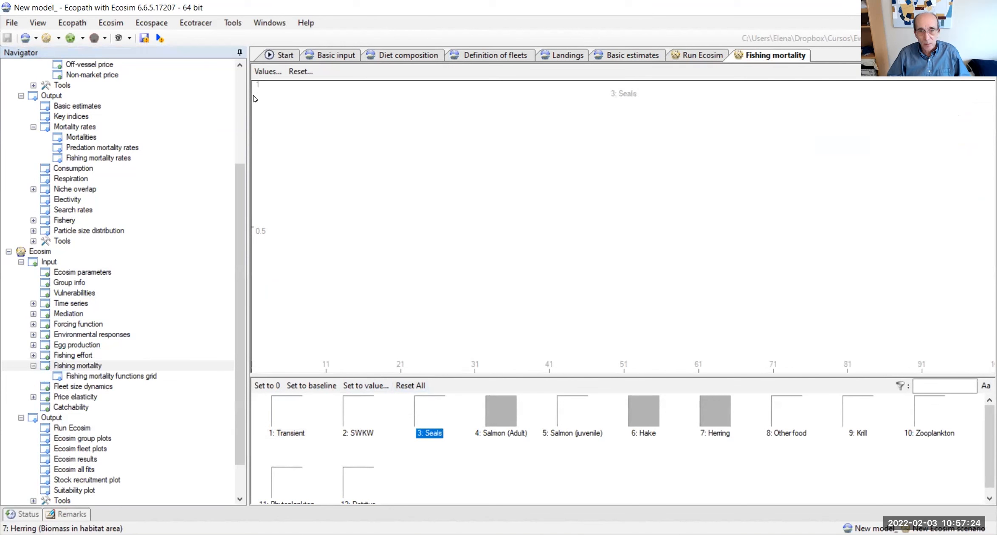
mouse_move(254, 98)
mouse_move(253, 321)
left_click(324, 369)
mouse_move(323, 368)
left_mouse_down()
mouse_move(364, 345)
mouse_move(326, 367)
mouse_move(360, 354)
mouse_move(715, 354)
mouse_move(886, 339)
left_mouse_up()
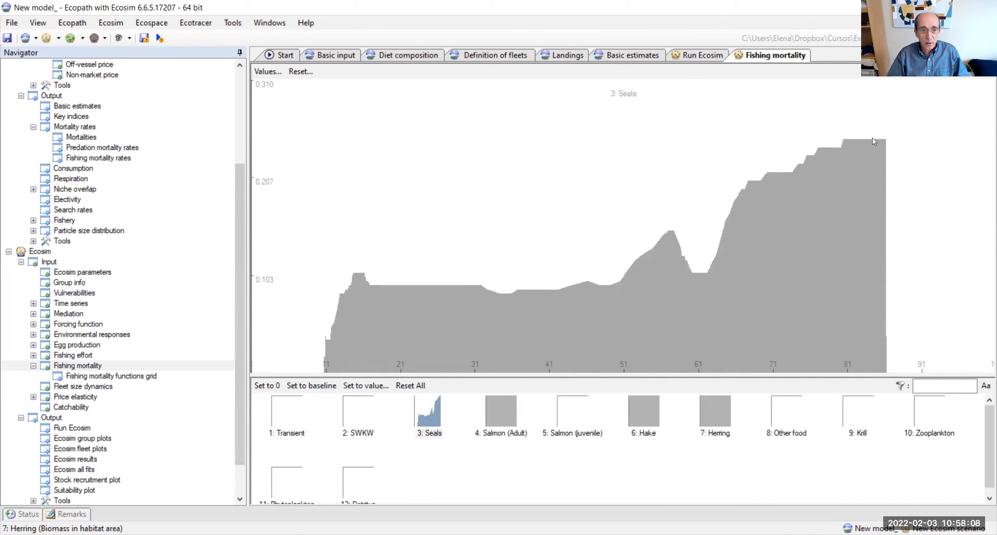
Step: Rerun the Ecosim simulation with the sketched Seals fishing mortality
left_click(70, 428)
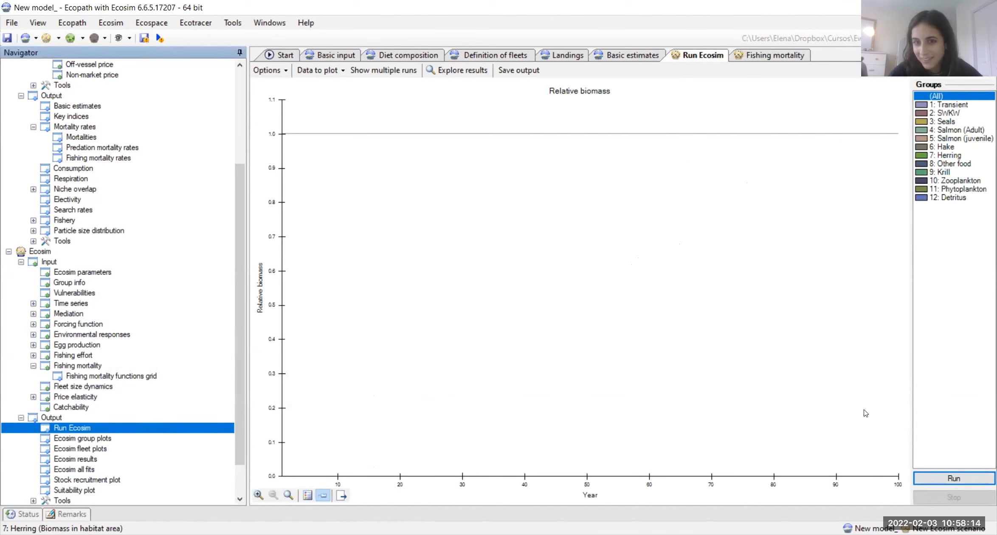
left_click(953, 479)
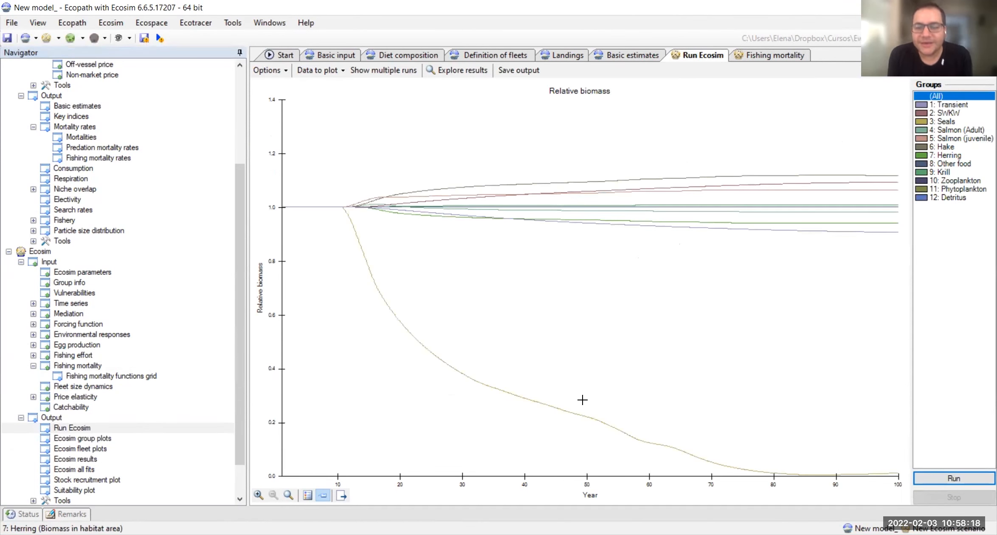
Step: Compare the relative biomass trends of Seals, Transient, SWKW, Salmon (Adult) and Salmon (juvenile) by highlighting each group in the plot
left_click(949, 120)
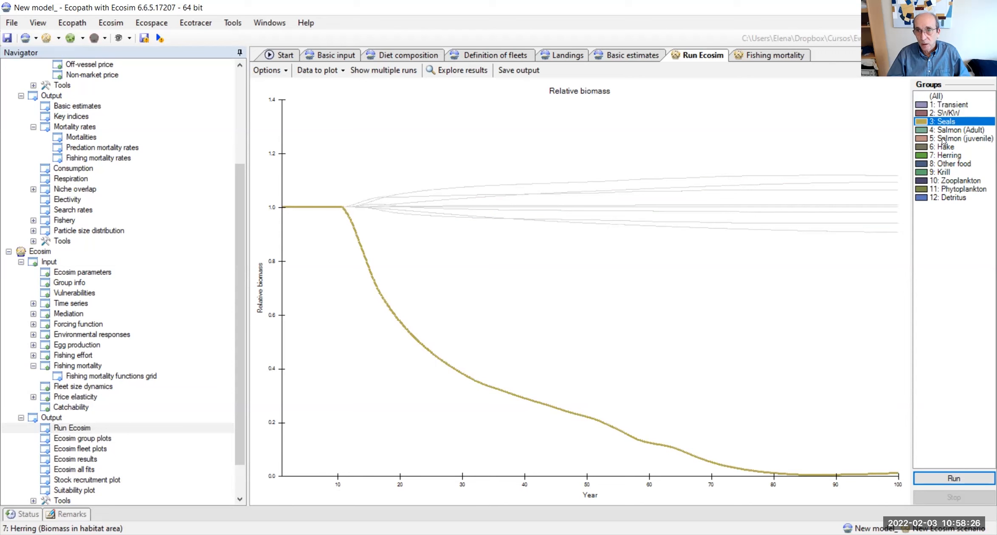
left_click(939, 99)
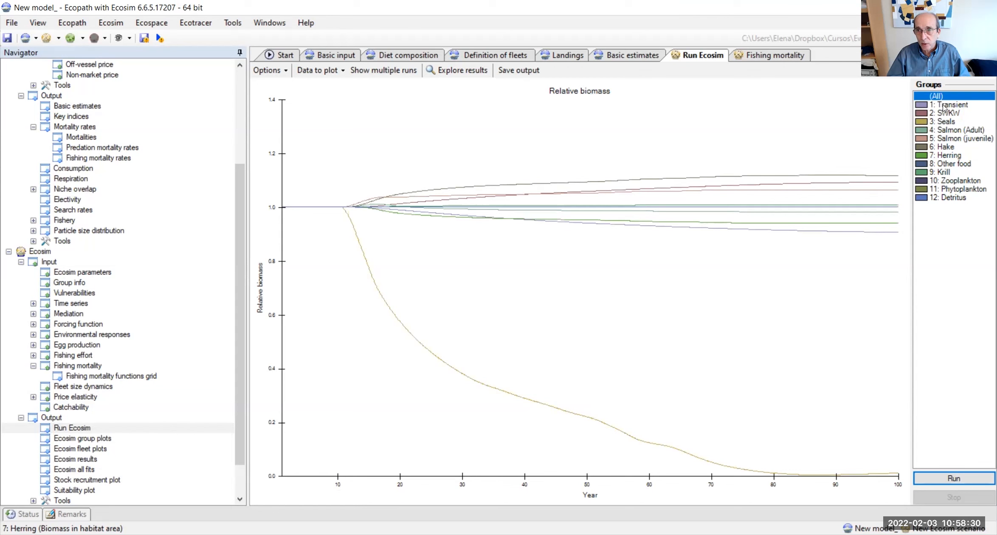
left_click(942, 105)
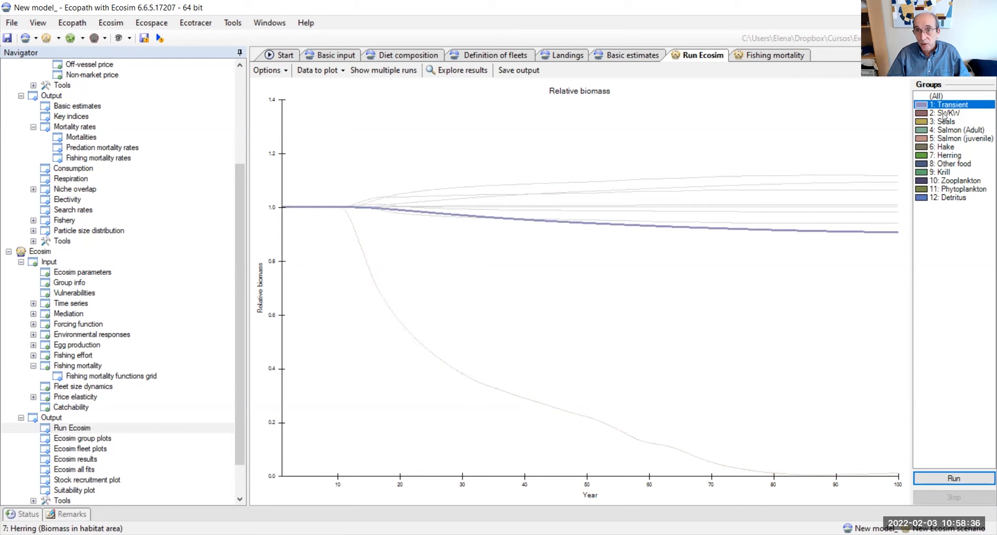
left_click(944, 114)
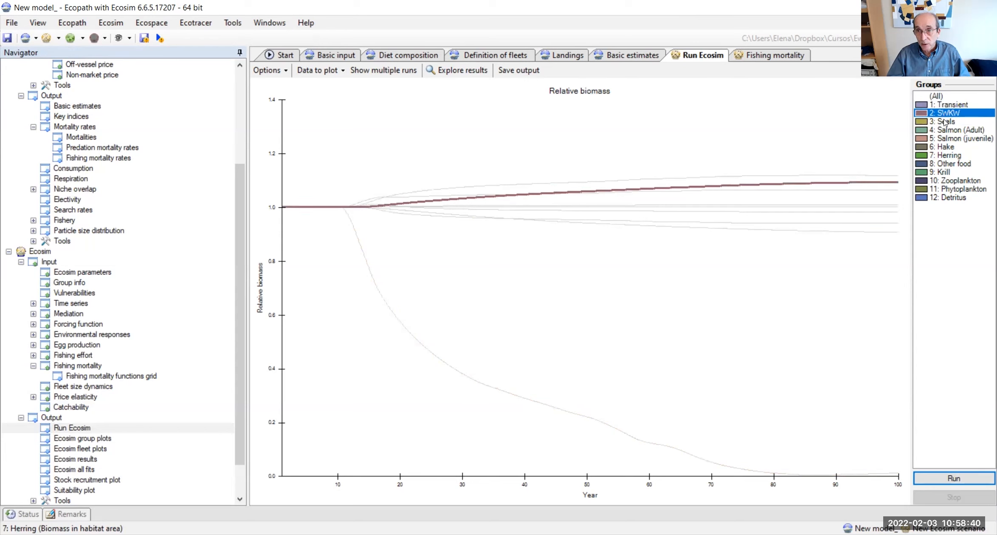
left_click(945, 122)
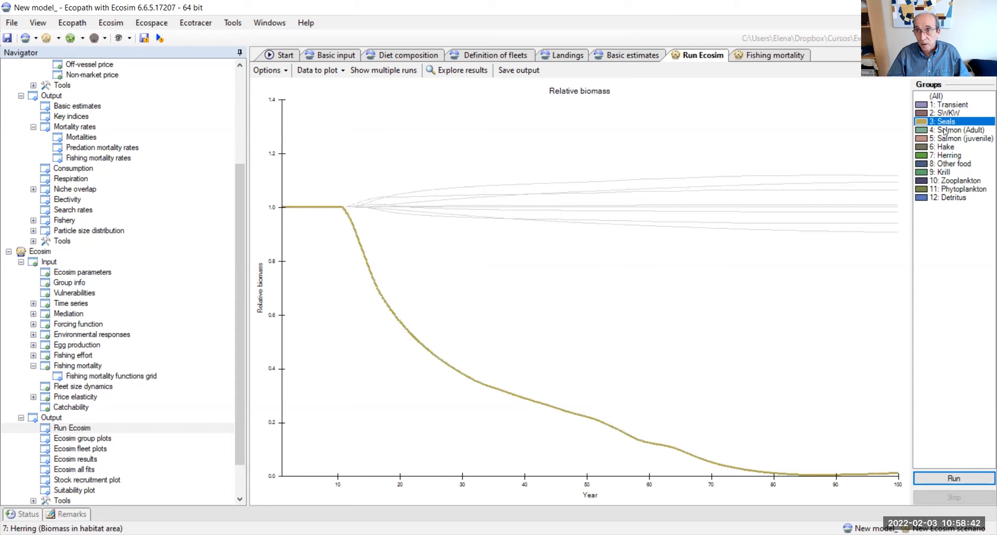
left_click(945, 130)
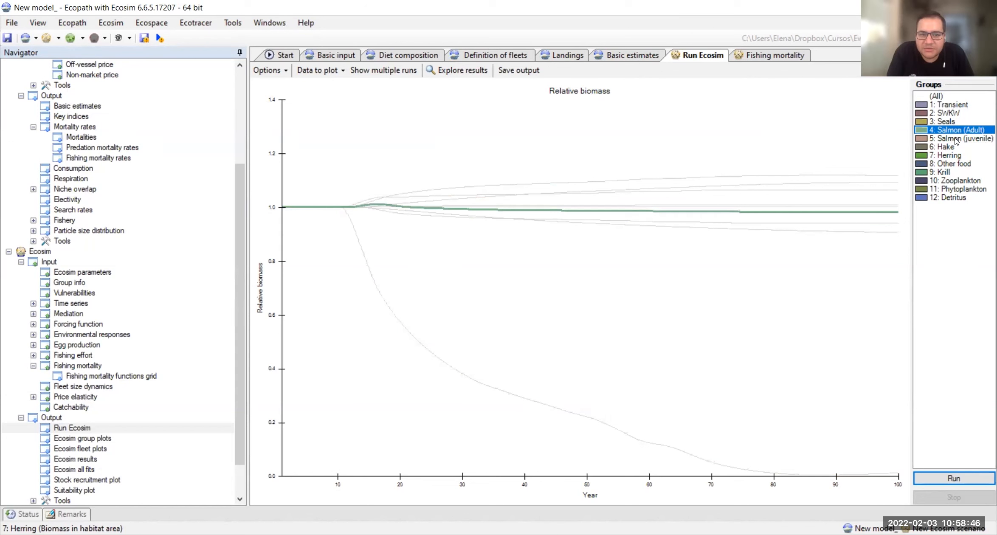
left_click(956, 139)
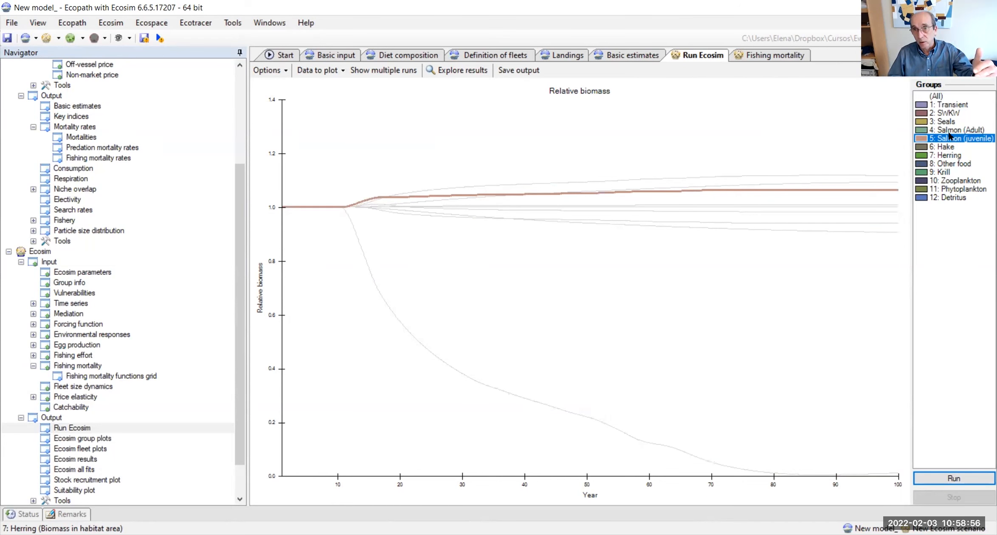
Step: Compare the relative biomass trends of both Salmon groups, Hake, Herring, Other food, Krill, Zooplankton, Phytoplankton and Detritus by highlighting each one in the plot
key("Up")
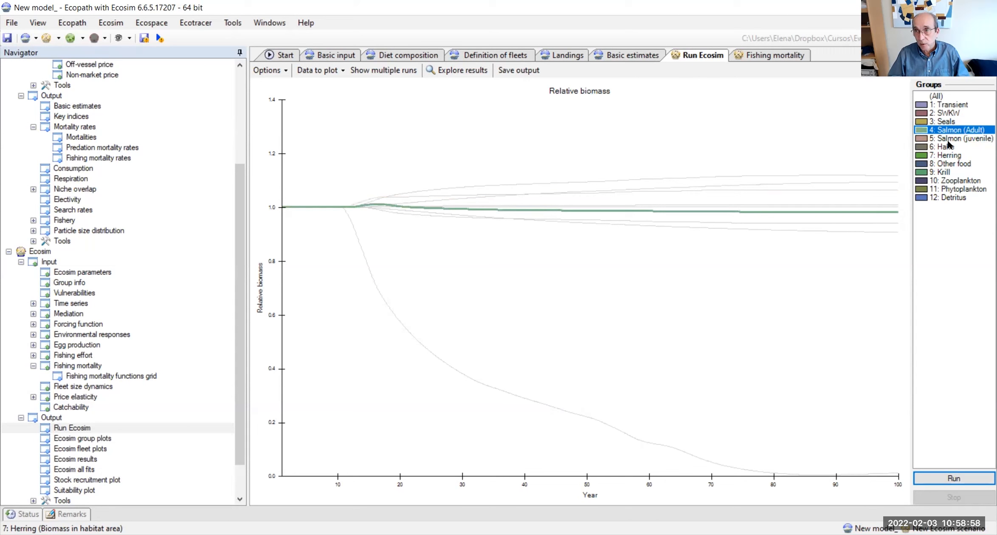
key("Down")
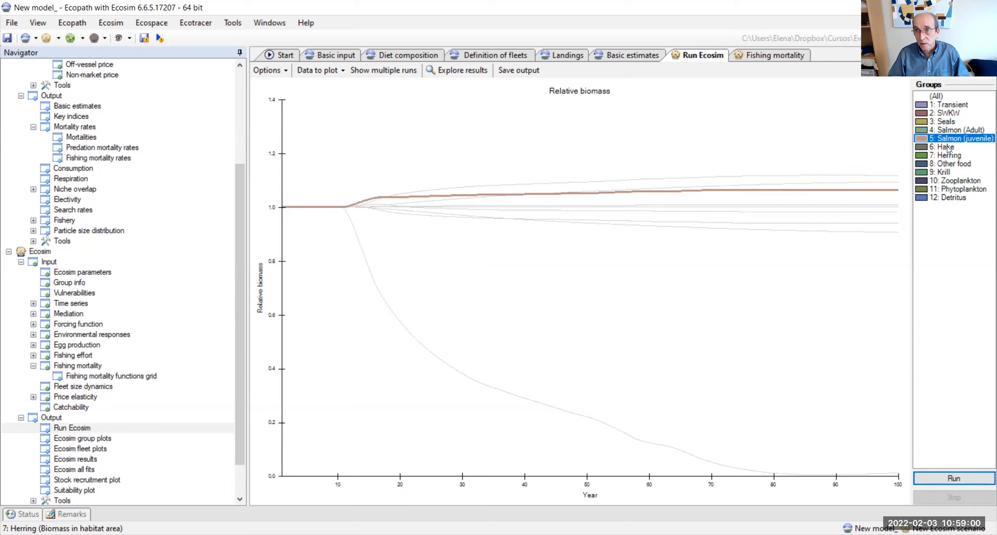
key("Down")
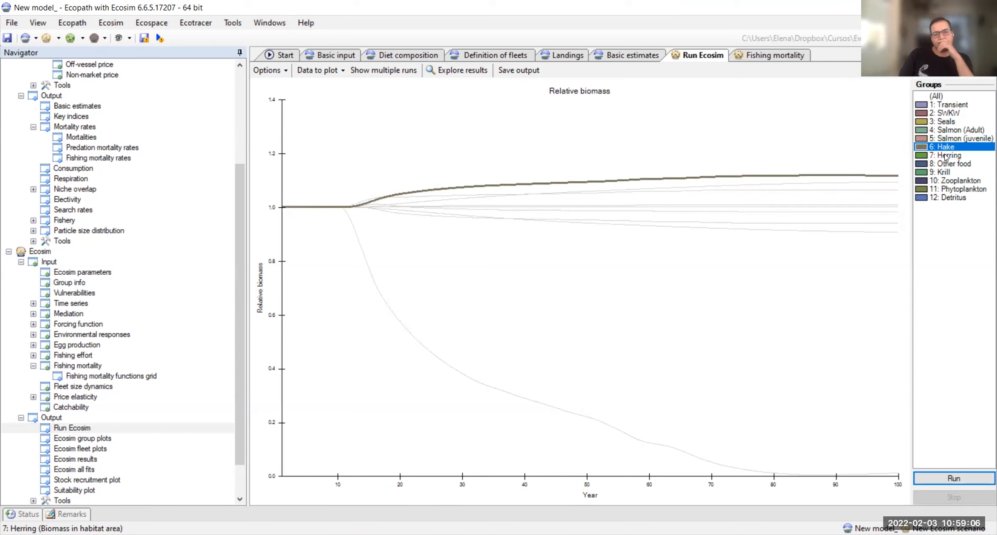
left_click(946, 156)
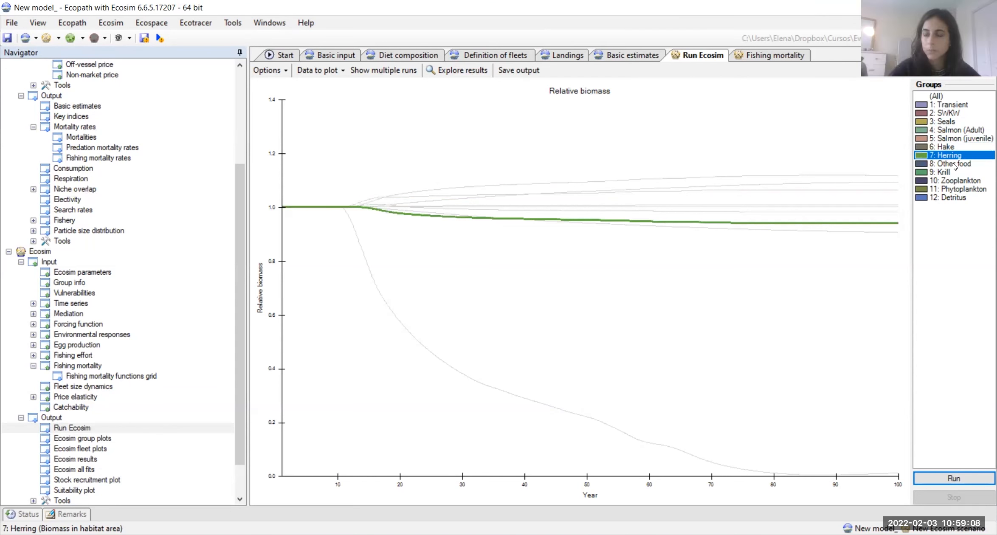
left_click(954, 165)
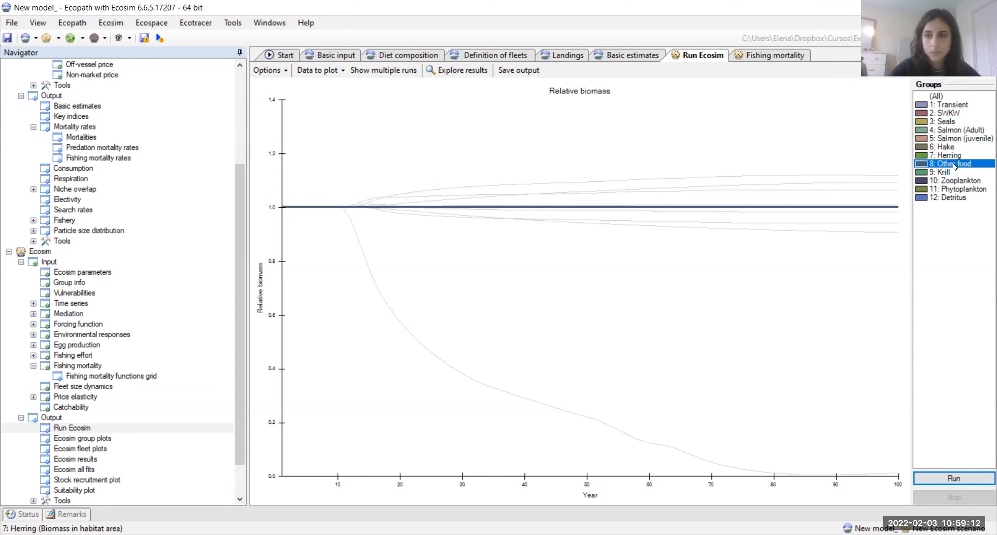
left_click(943, 173)
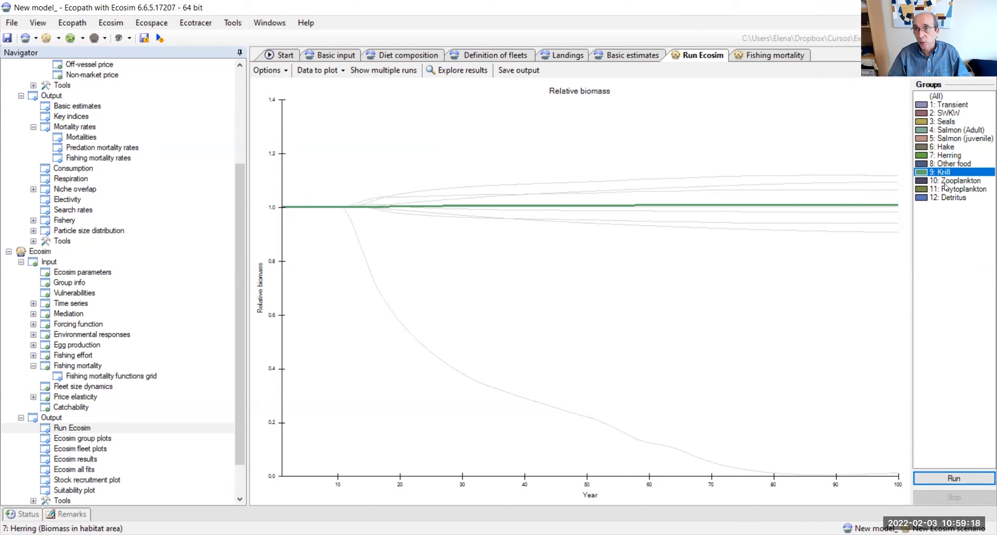
left_click(945, 184)
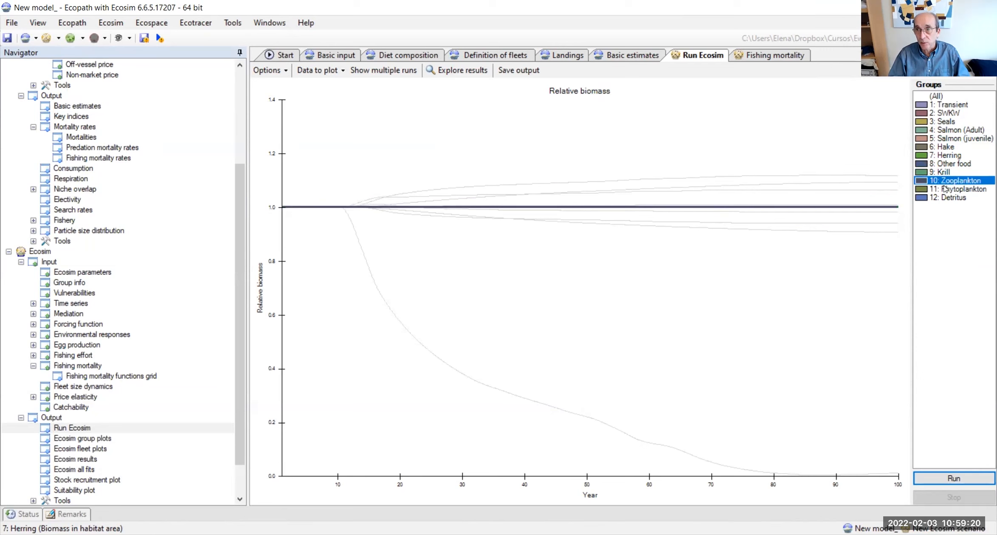
left_click(943, 190)
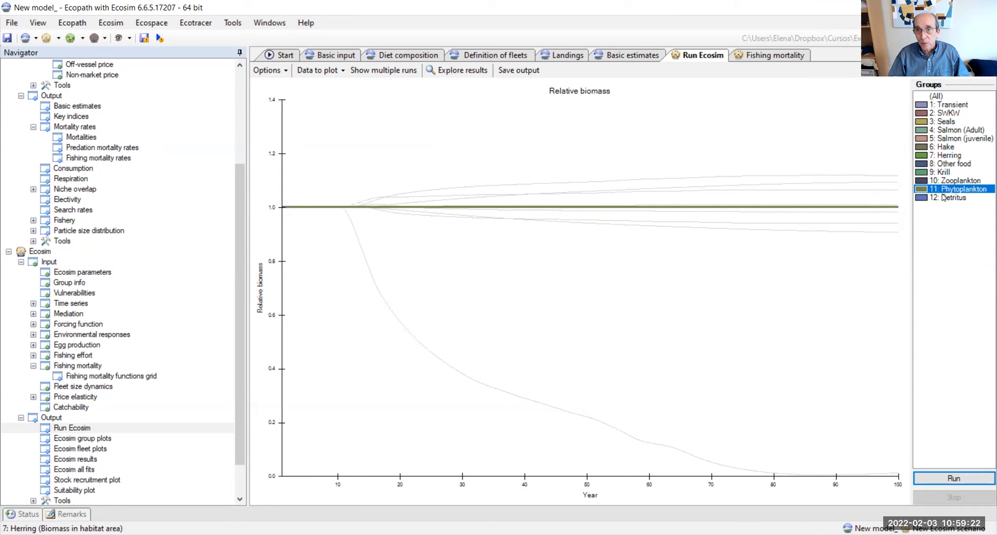
left_click(943, 197)
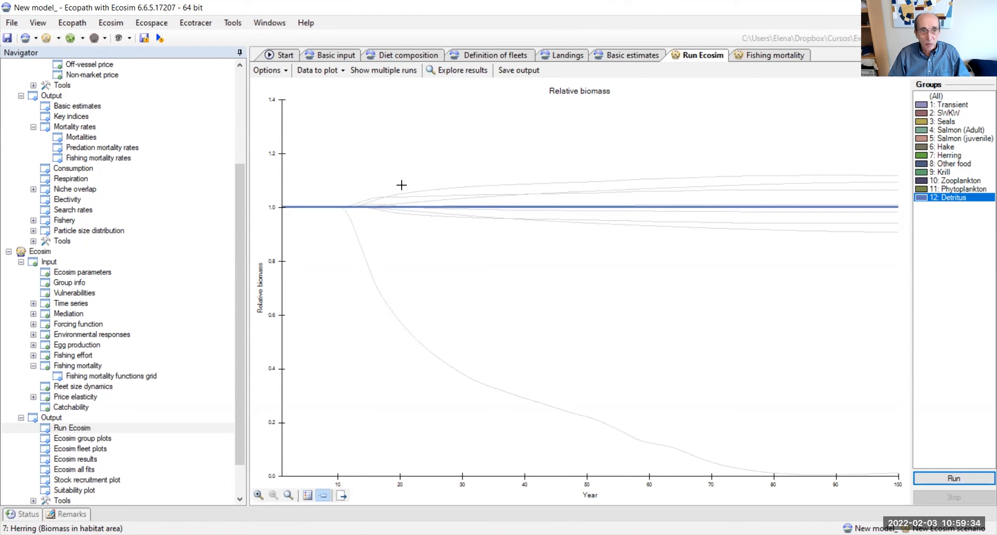
mouse_move(401, 185)
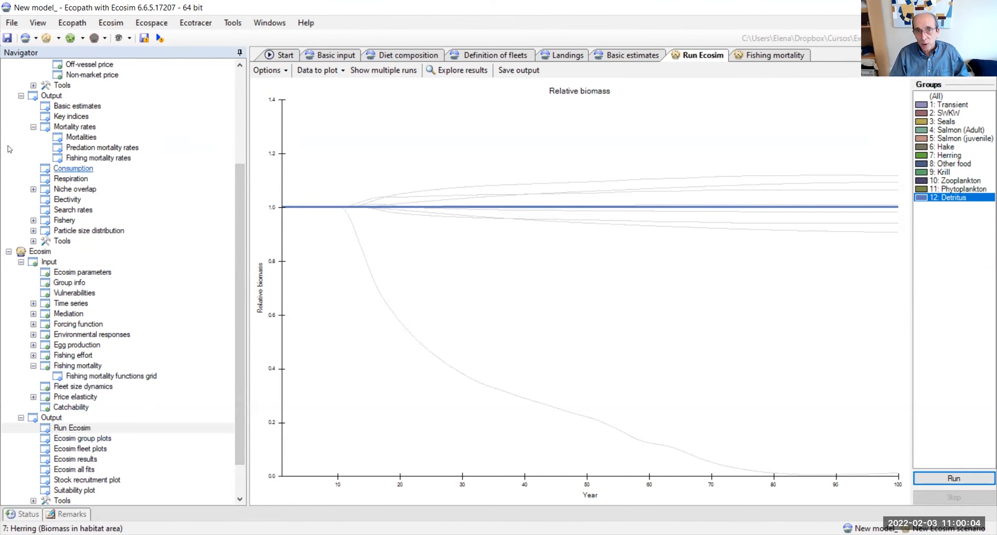
Step: Save the changes to the model and its Ecosim scenario
left_click(7, 39)
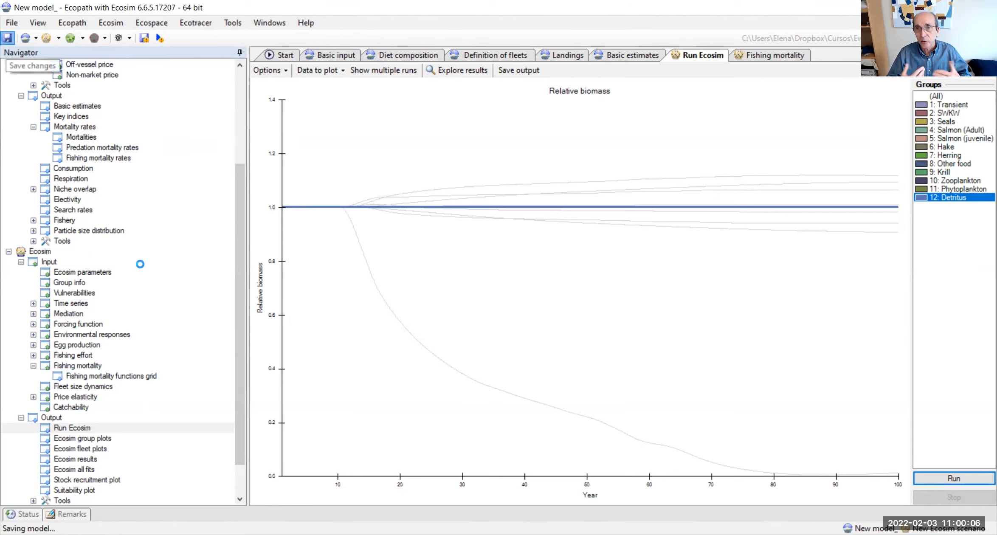